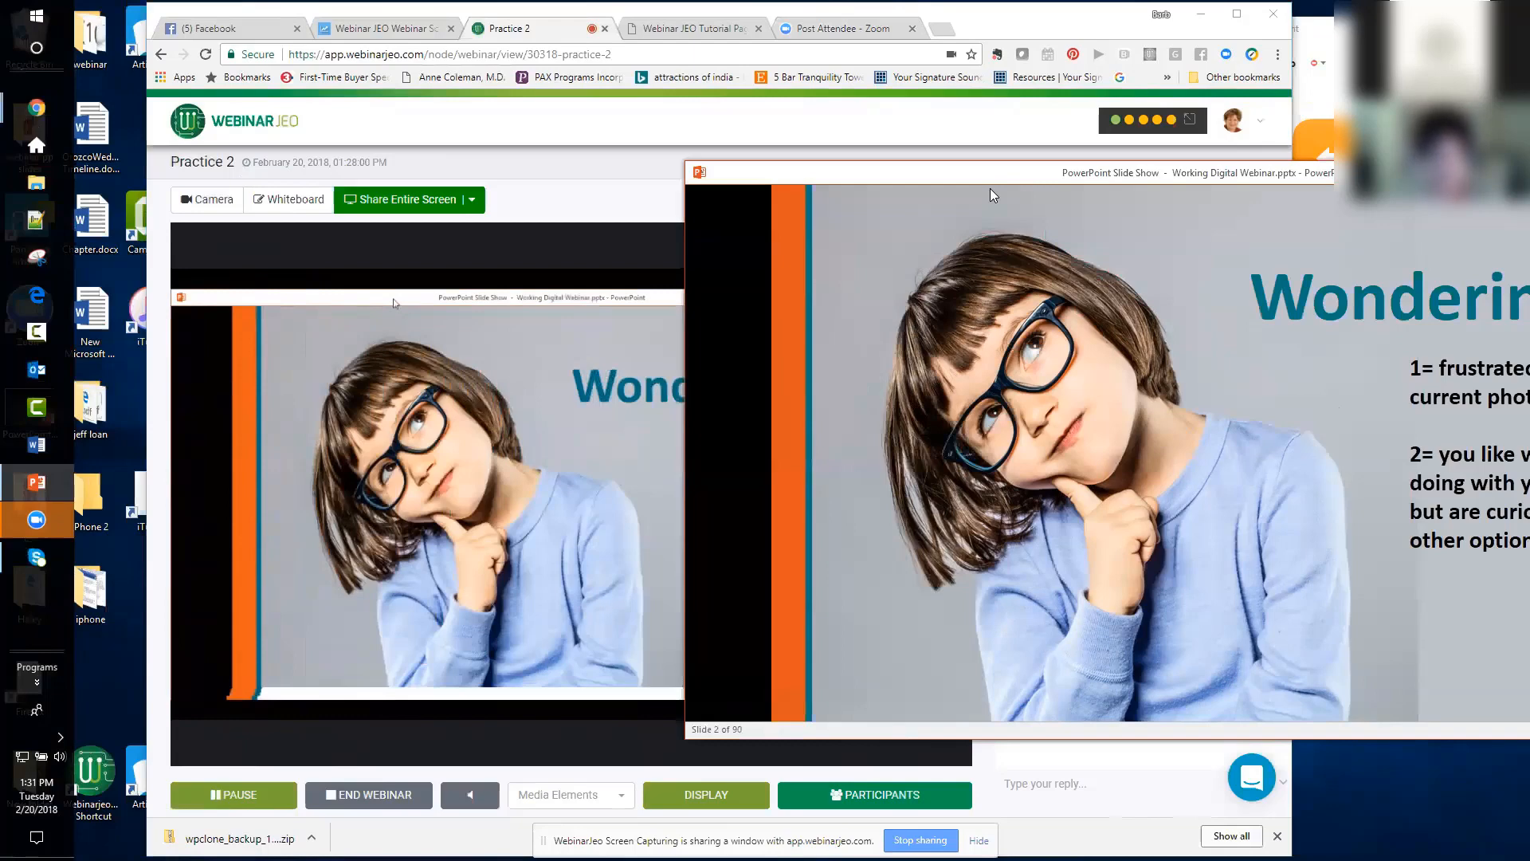
# - Move the PowerPoint slide show window fully into view and advance to slide 4, "Who This Is For"
pyautogui.moveTo(990, 188); pyautogui.dragTo(757, 317)
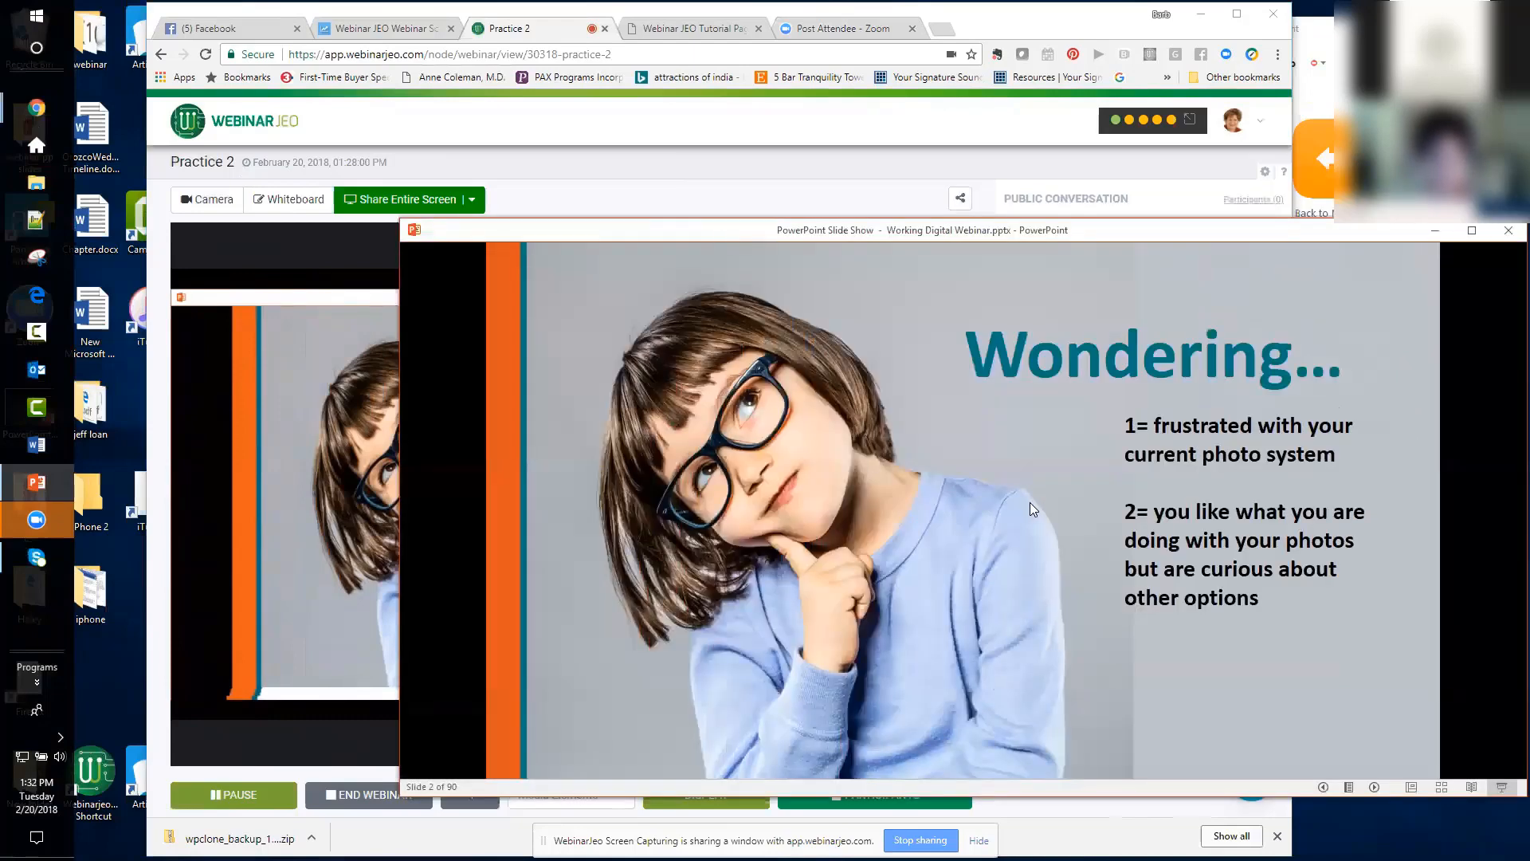
pyautogui.click(1052, 476)
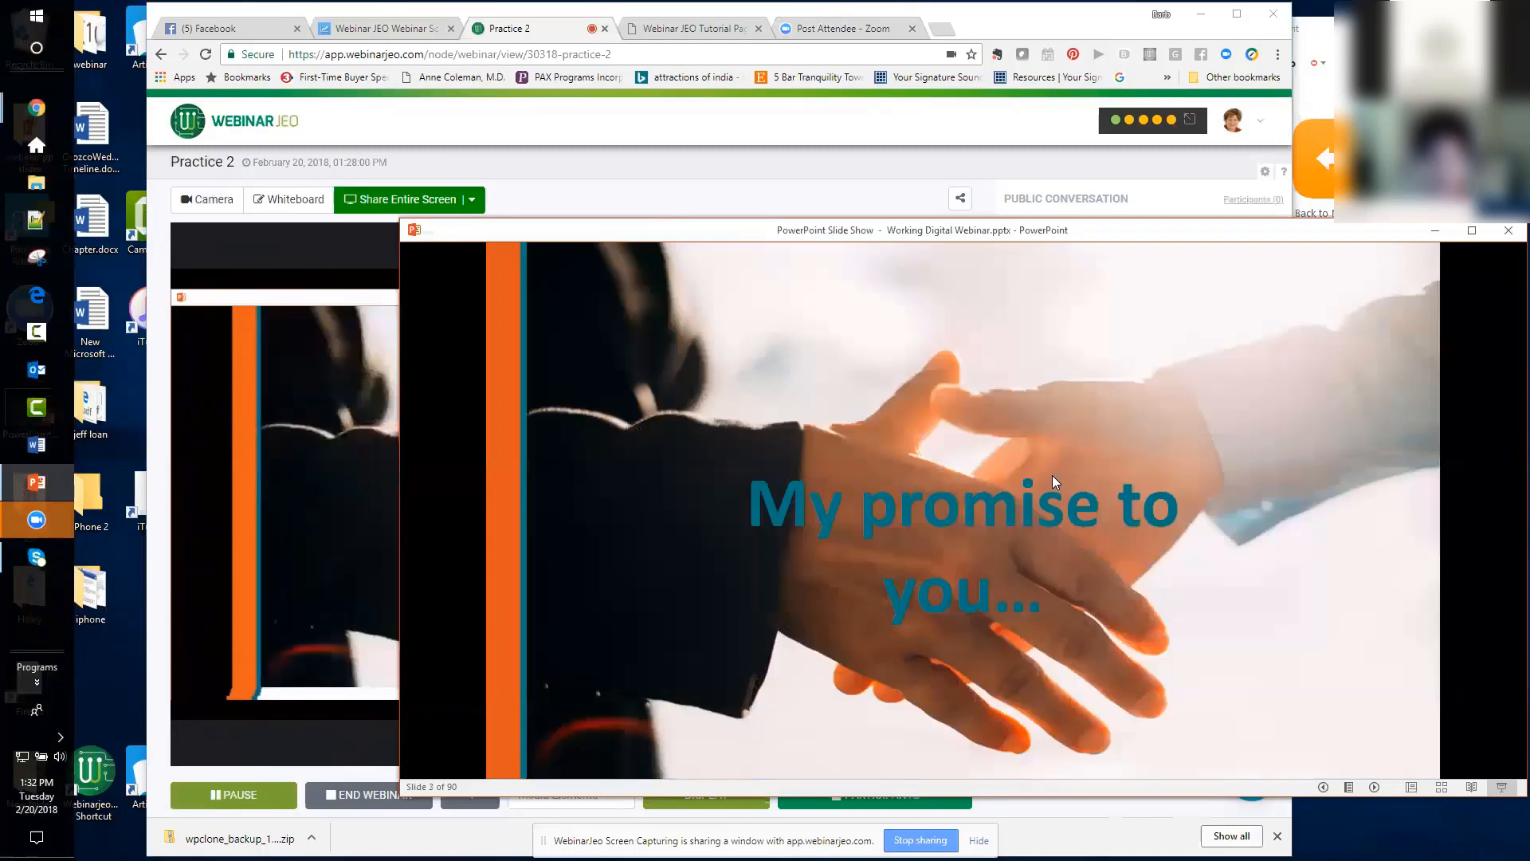
pyautogui.click(1052, 483)
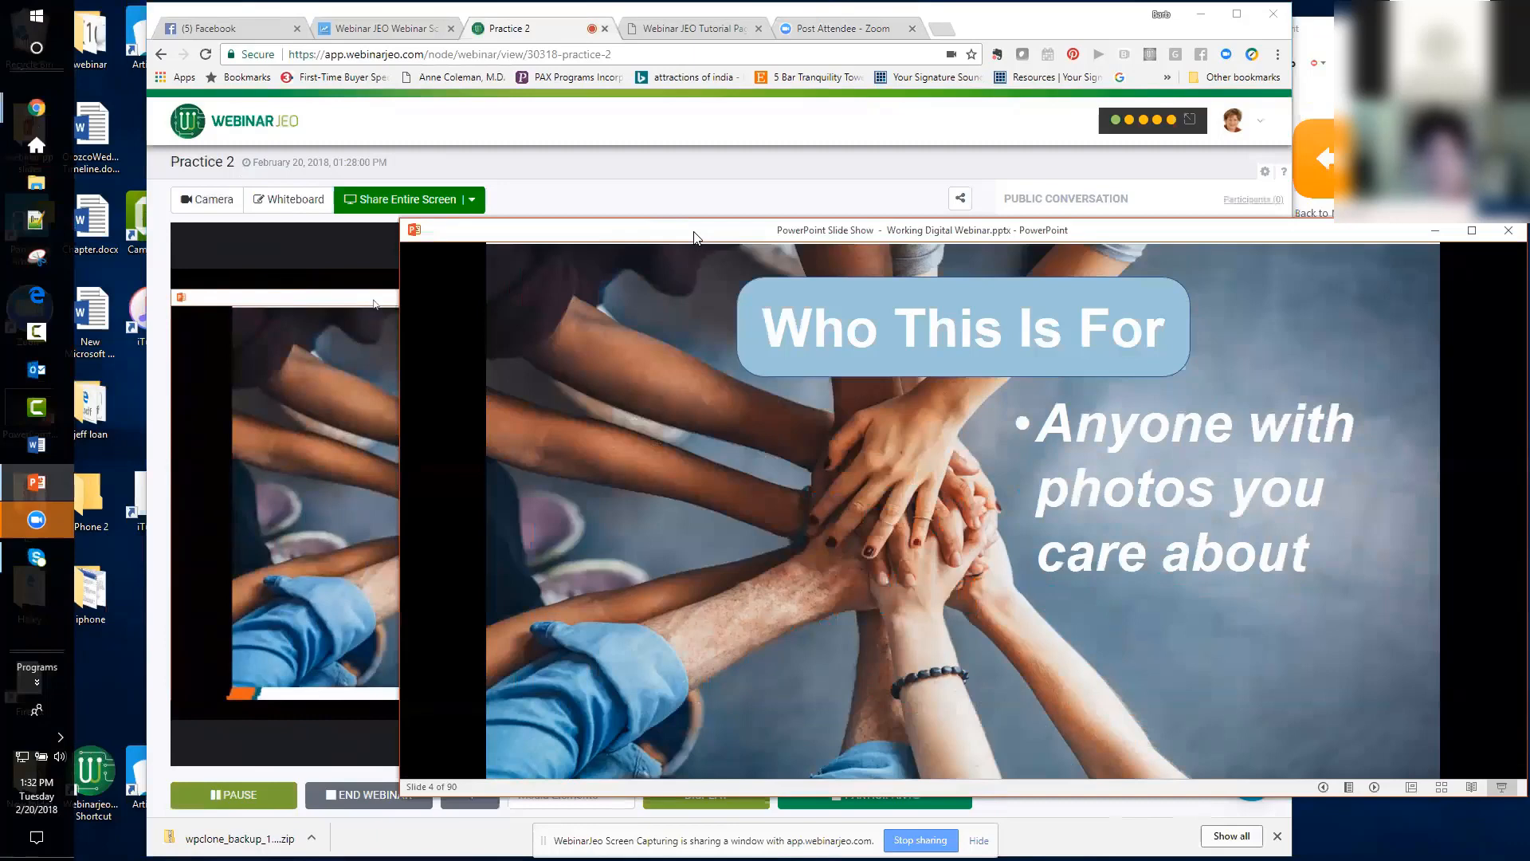
# - Move the slide show window off the webinar controls and display the "Digital Collection Sales Page" media element to attendees
pyautogui.moveTo(694, 237); pyautogui.dragTo(1108, 278)
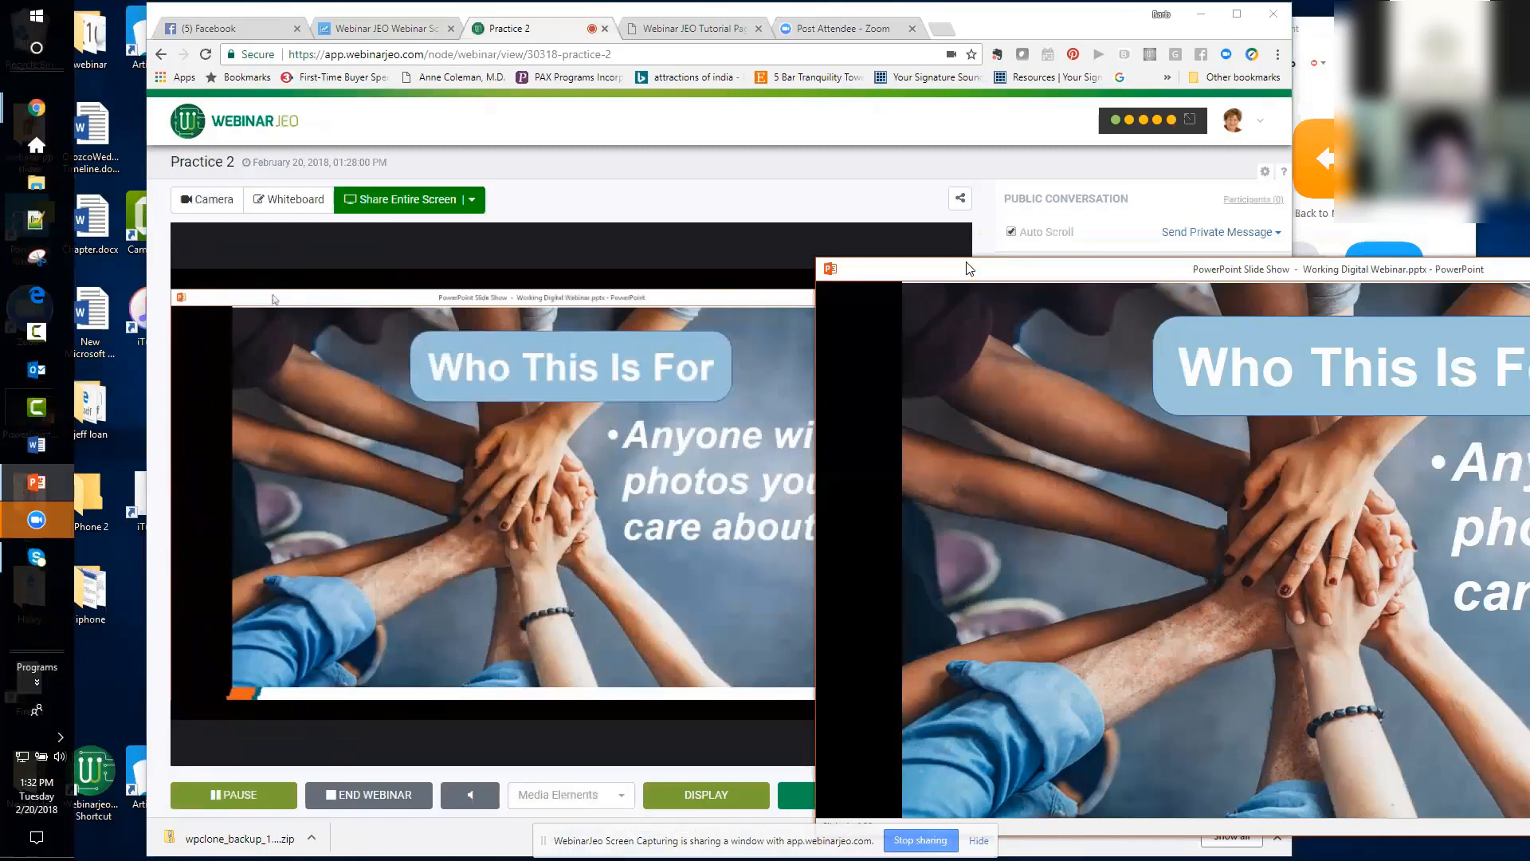
pyautogui.moveTo(968, 268); pyautogui.dragTo(1095, 182)
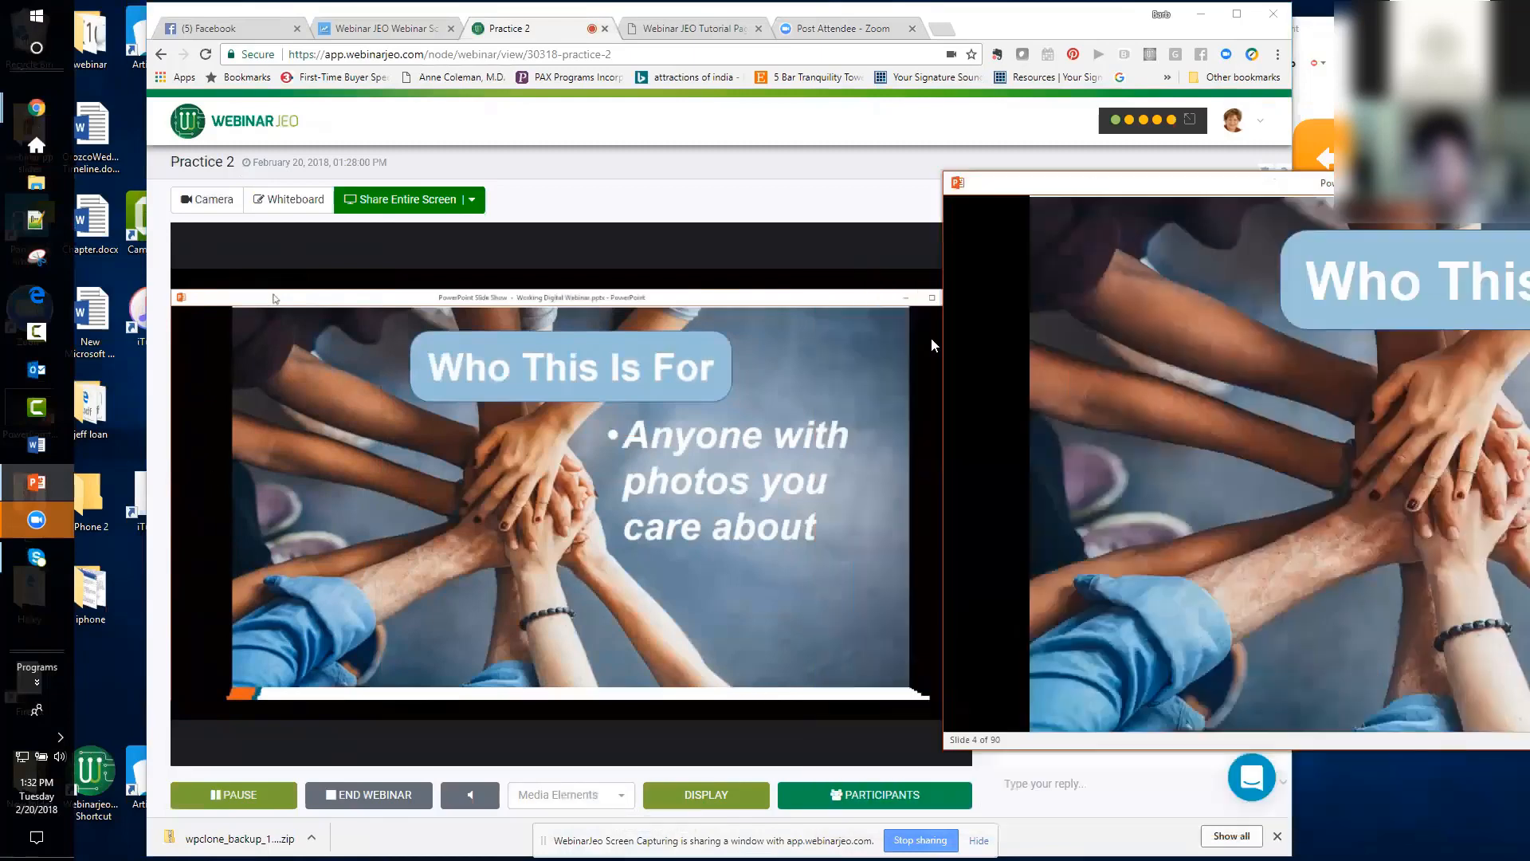
pyautogui.click(621, 801)
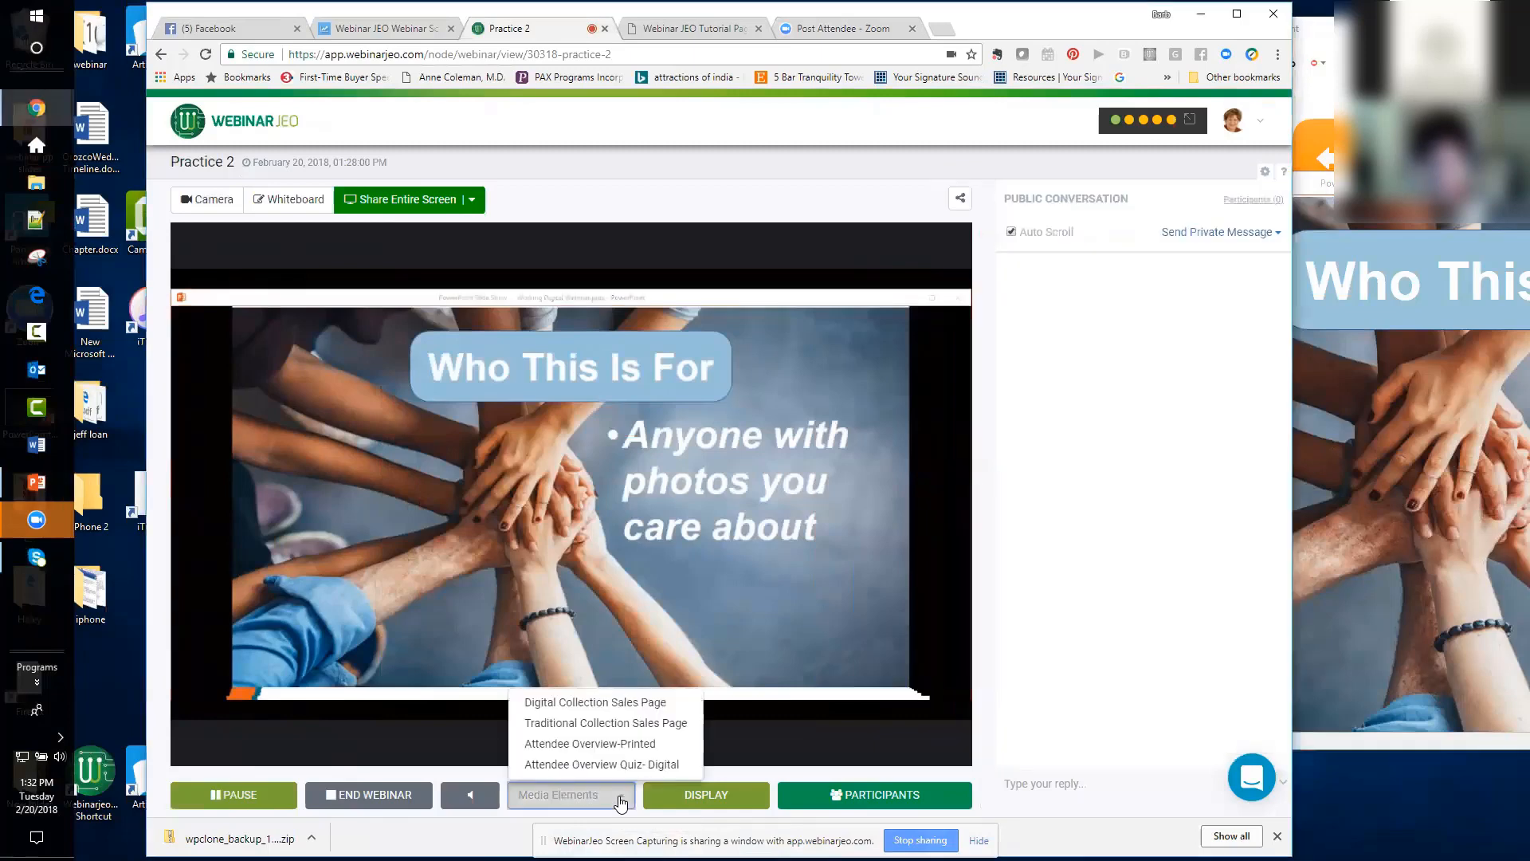
pyautogui.click(628, 702)
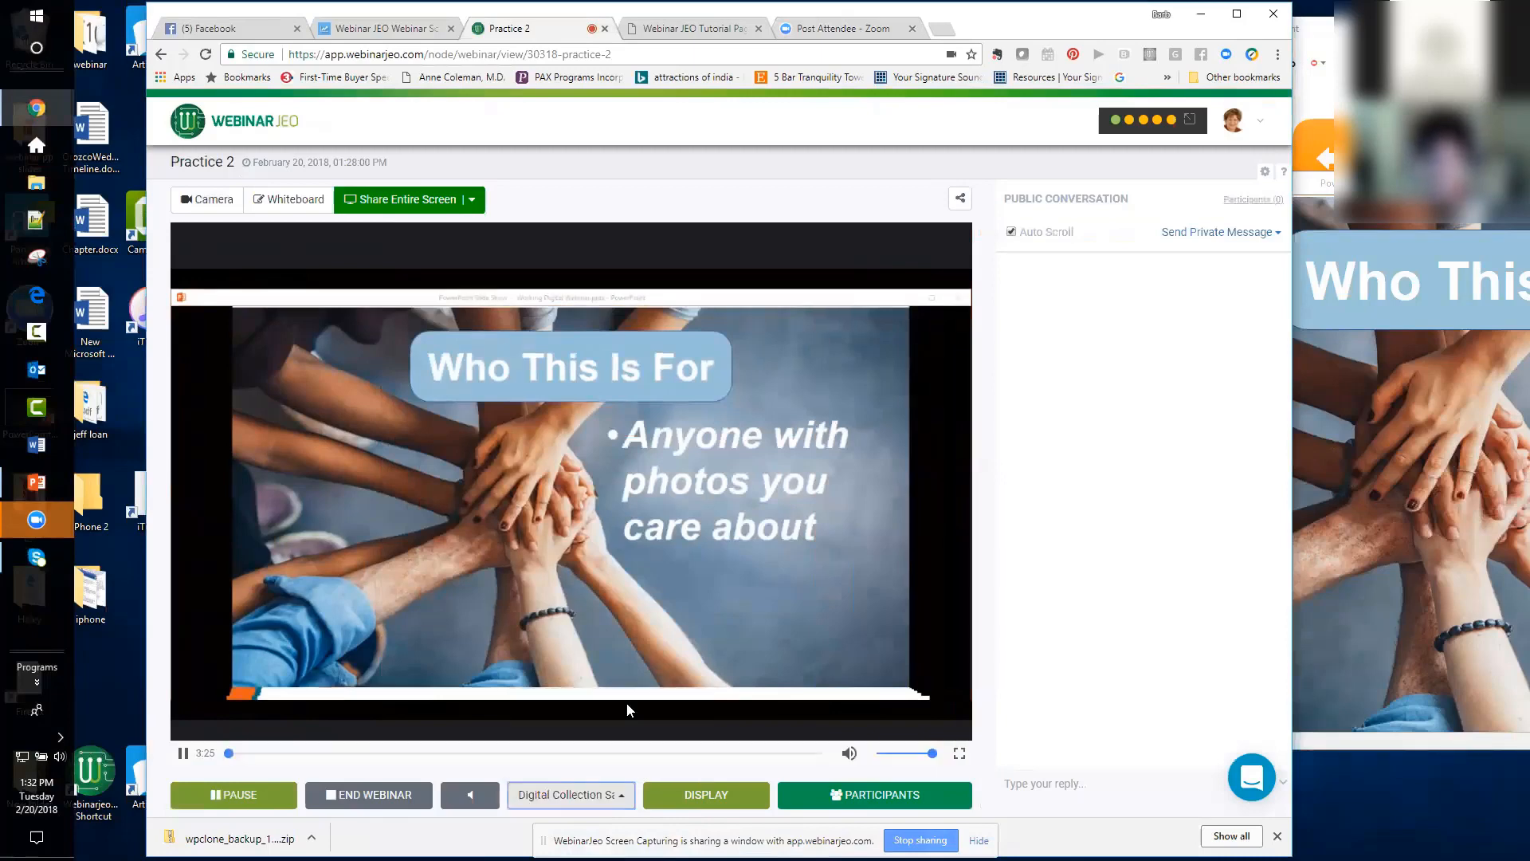
pyautogui.click(704, 797)
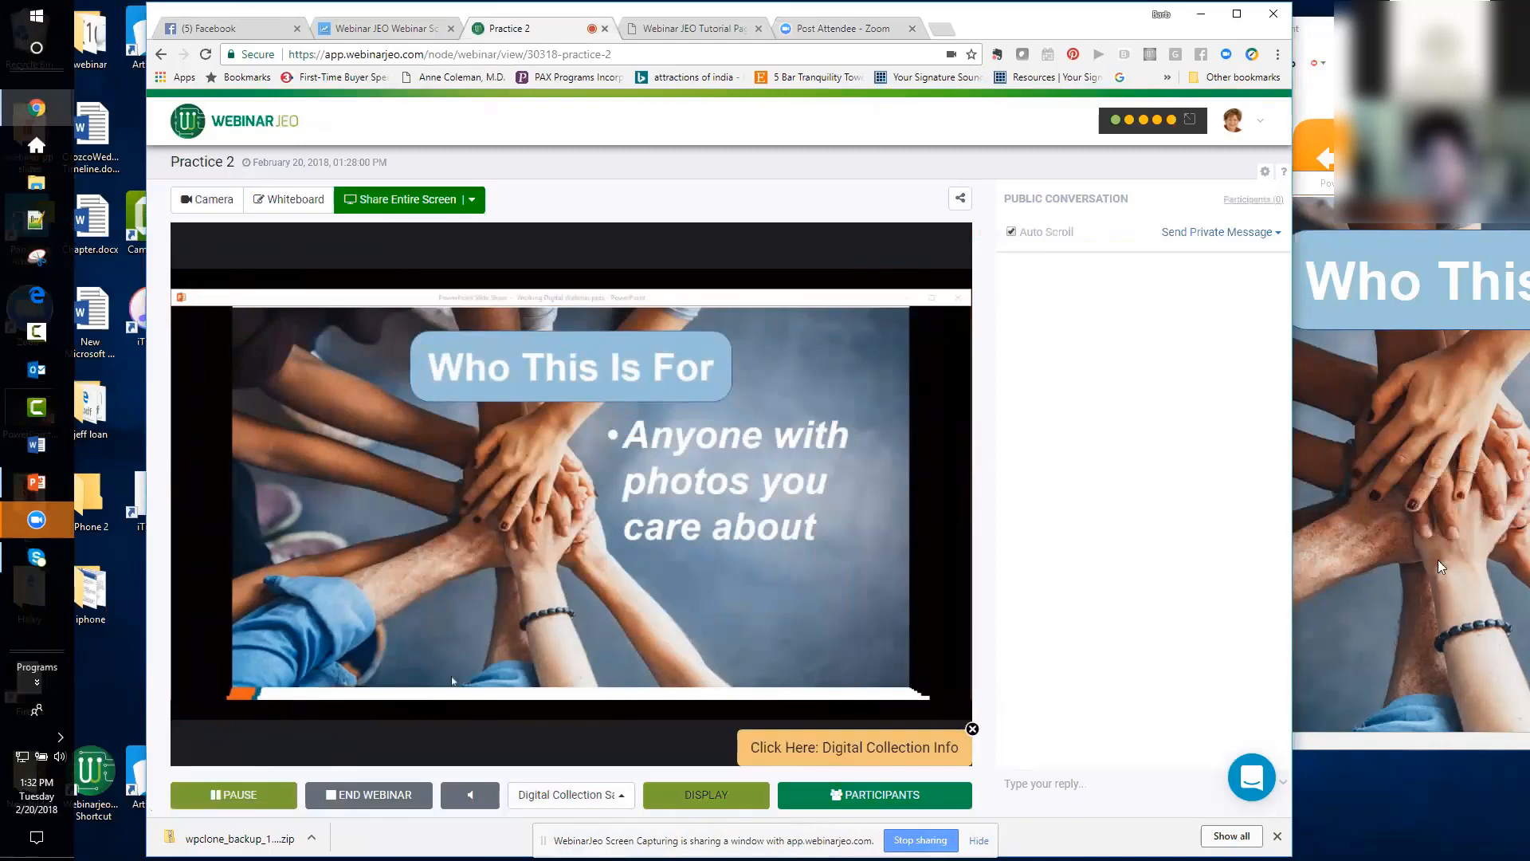
# - Bring the PowerPoint slide show to the front and position it so the whole slide shows over the webinar page
pyautogui.click(1308, 183)
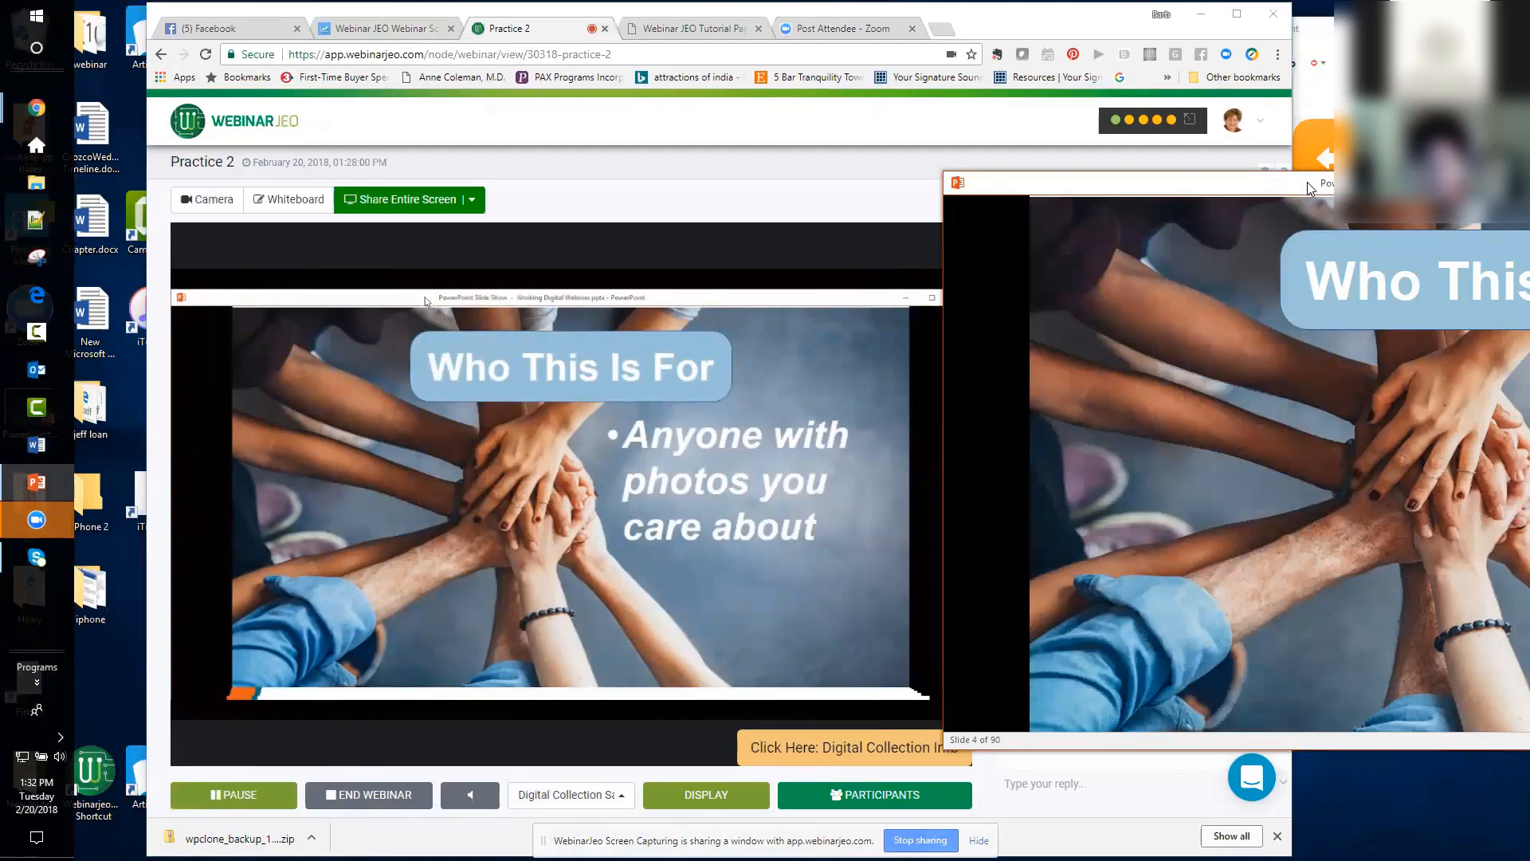
pyautogui.moveTo(1296, 186); pyautogui.dragTo(969, 112)
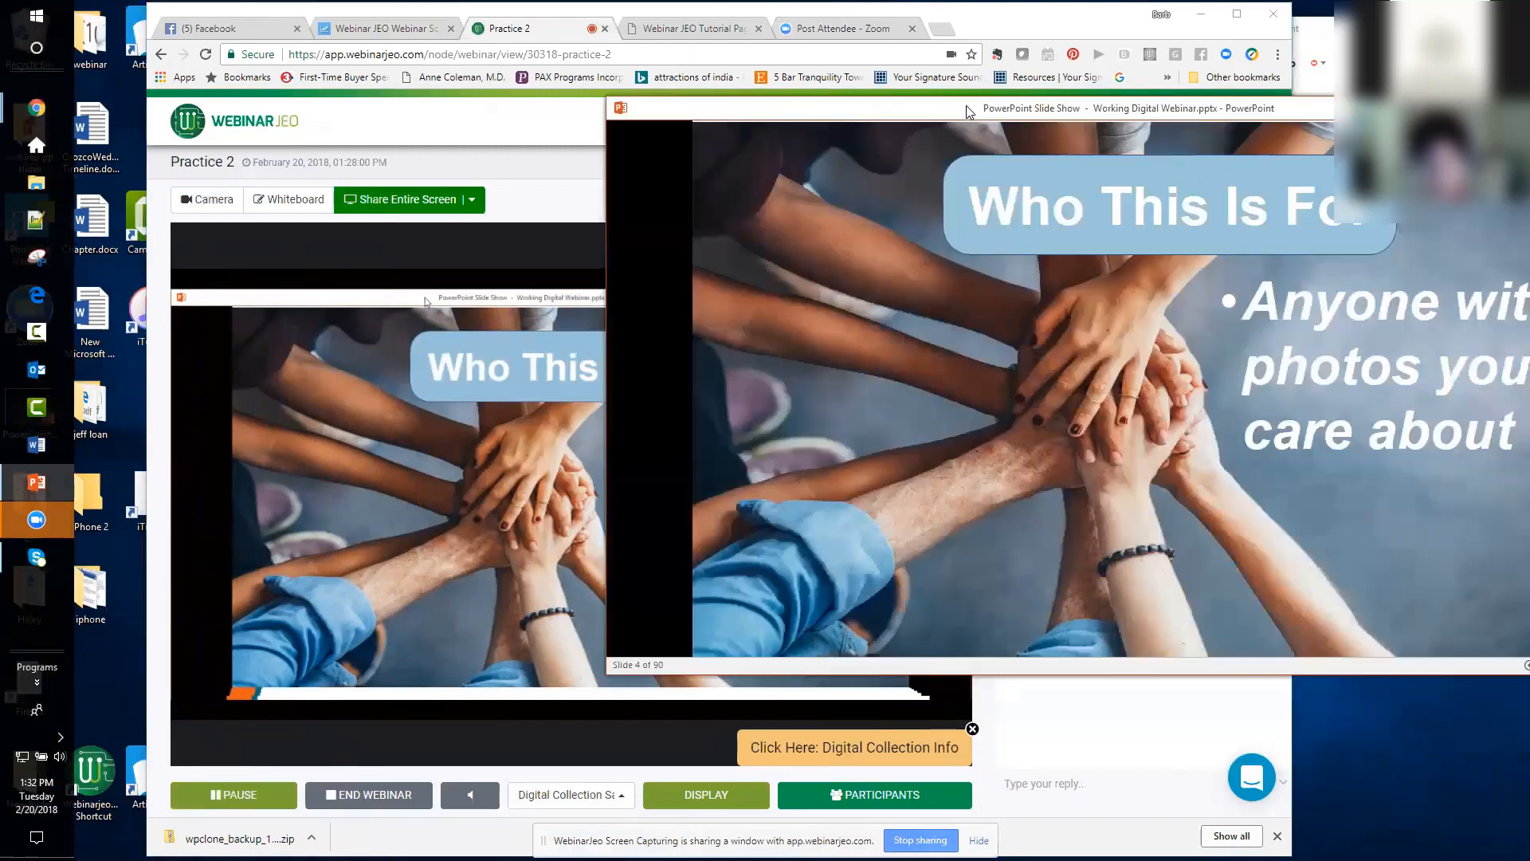
pyautogui.moveTo(970, 112); pyautogui.dragTo(728, 112)
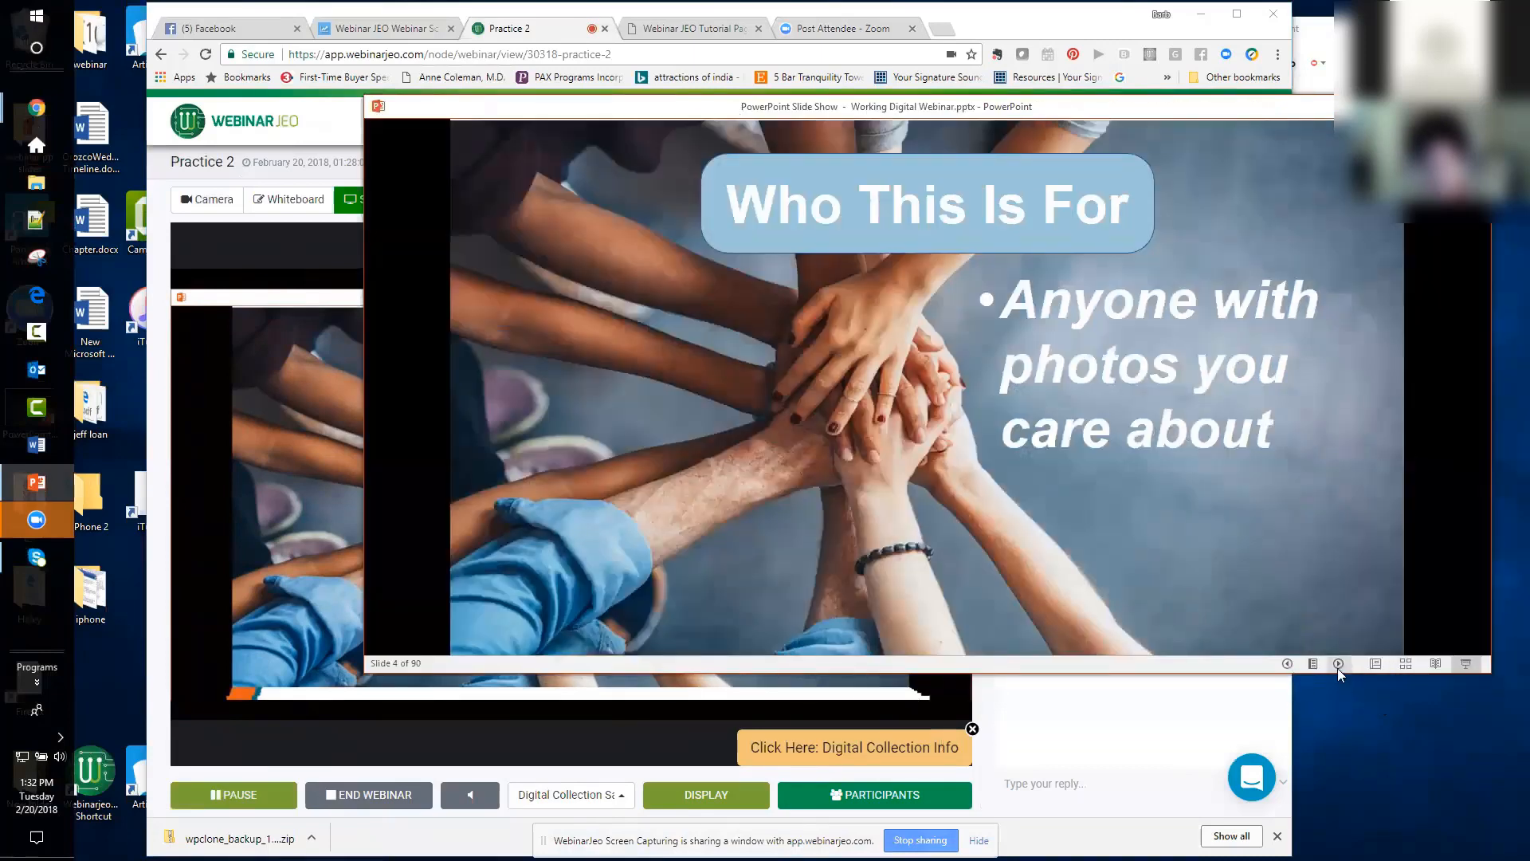
# - Advance the slide show from slide 4 through the audience slides to slide 13, "#1: It is not too late"
pyautogui.click(1230, 522)
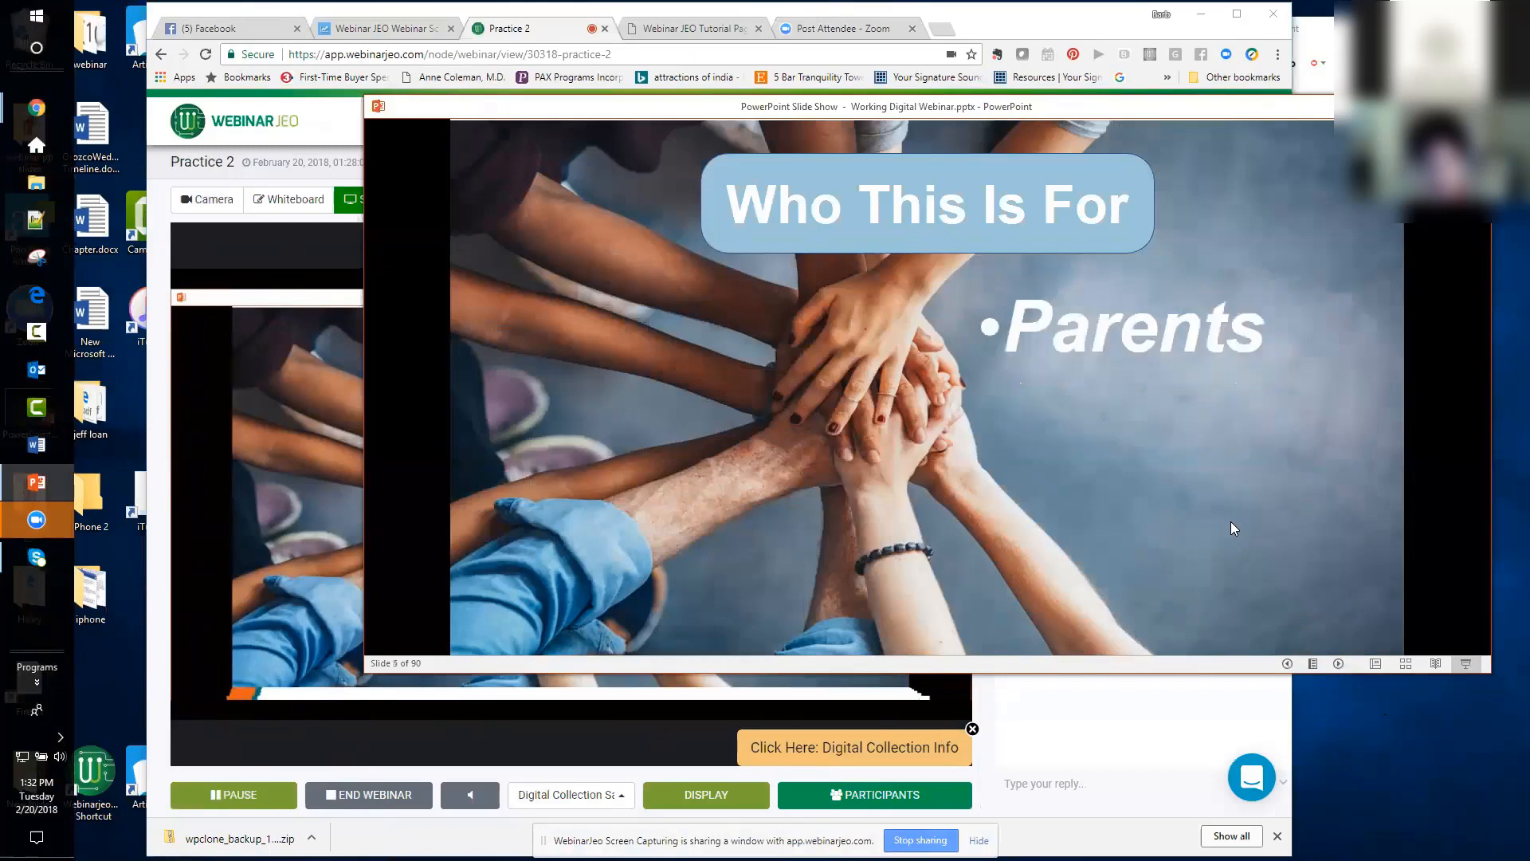
pyautogui.click(1232, 522)
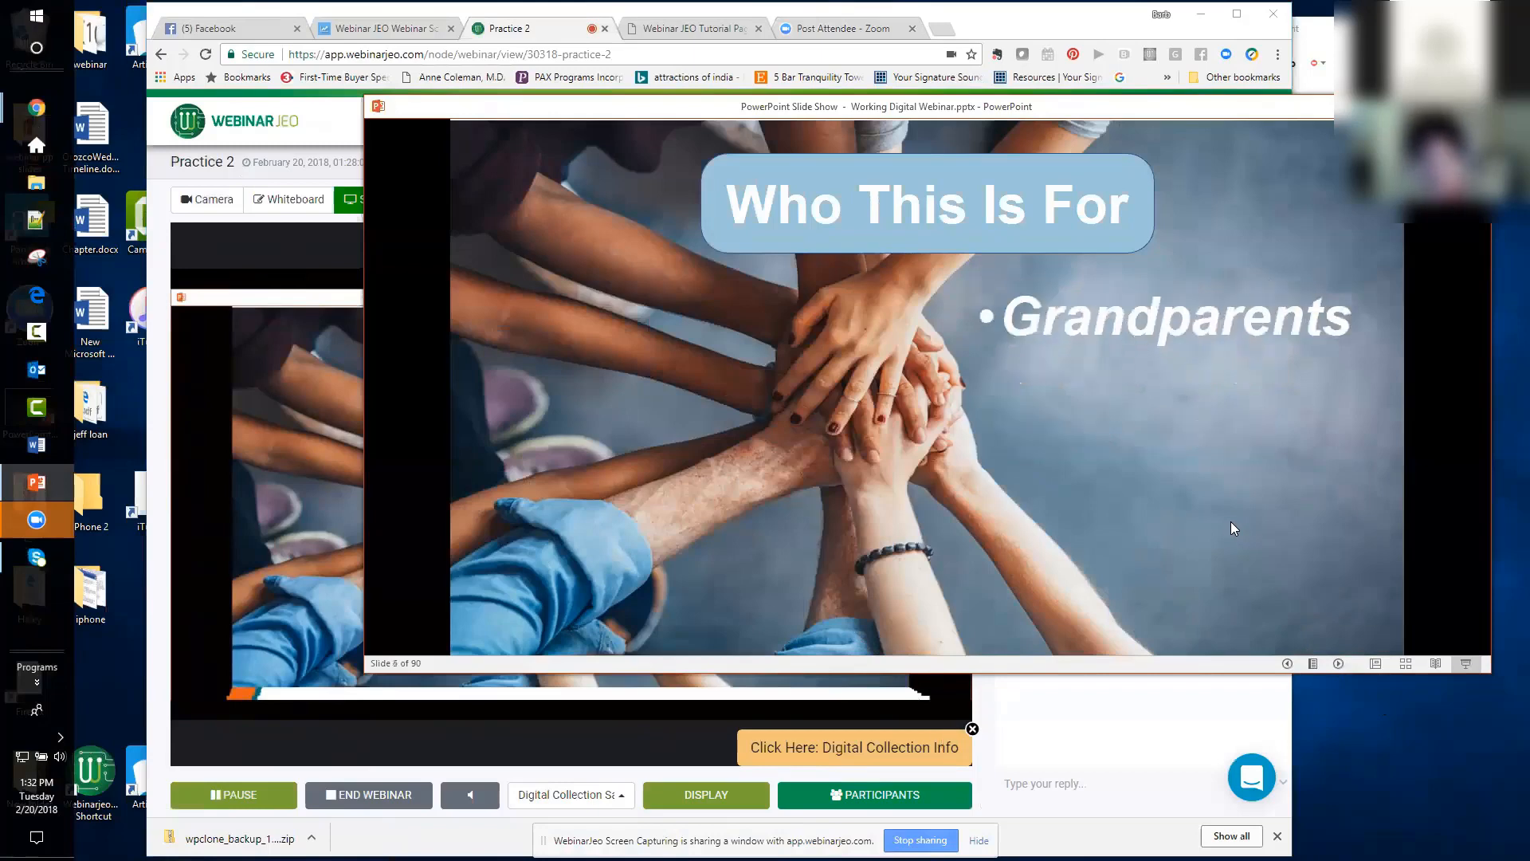
pyautogui.click(1232, 522)
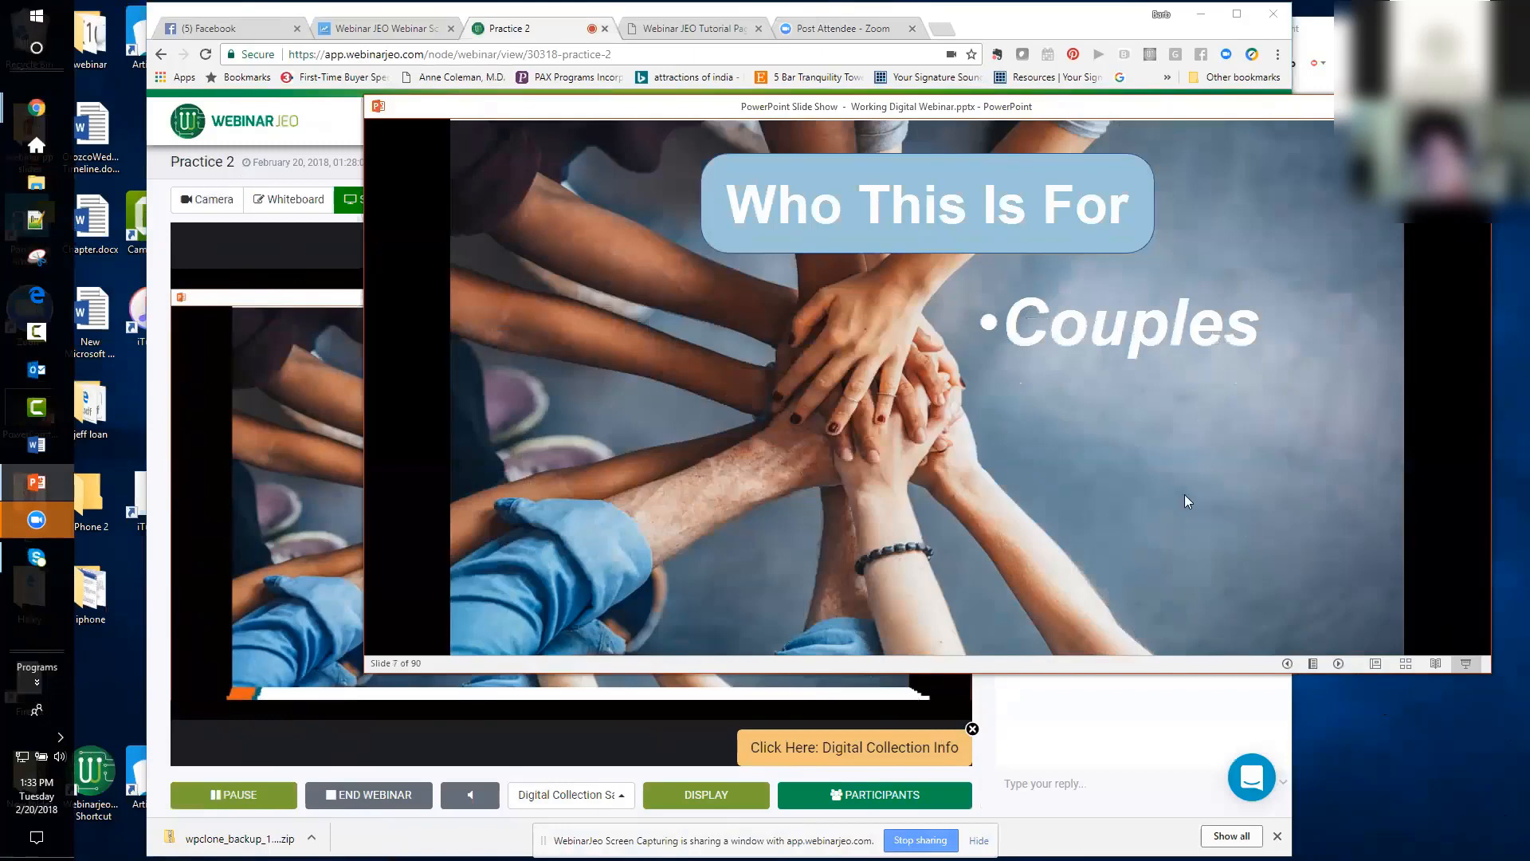
pyautogui.click(1155, 483)
pyautogui.click(1156, 483)
pyautogui.click(1156, 483)
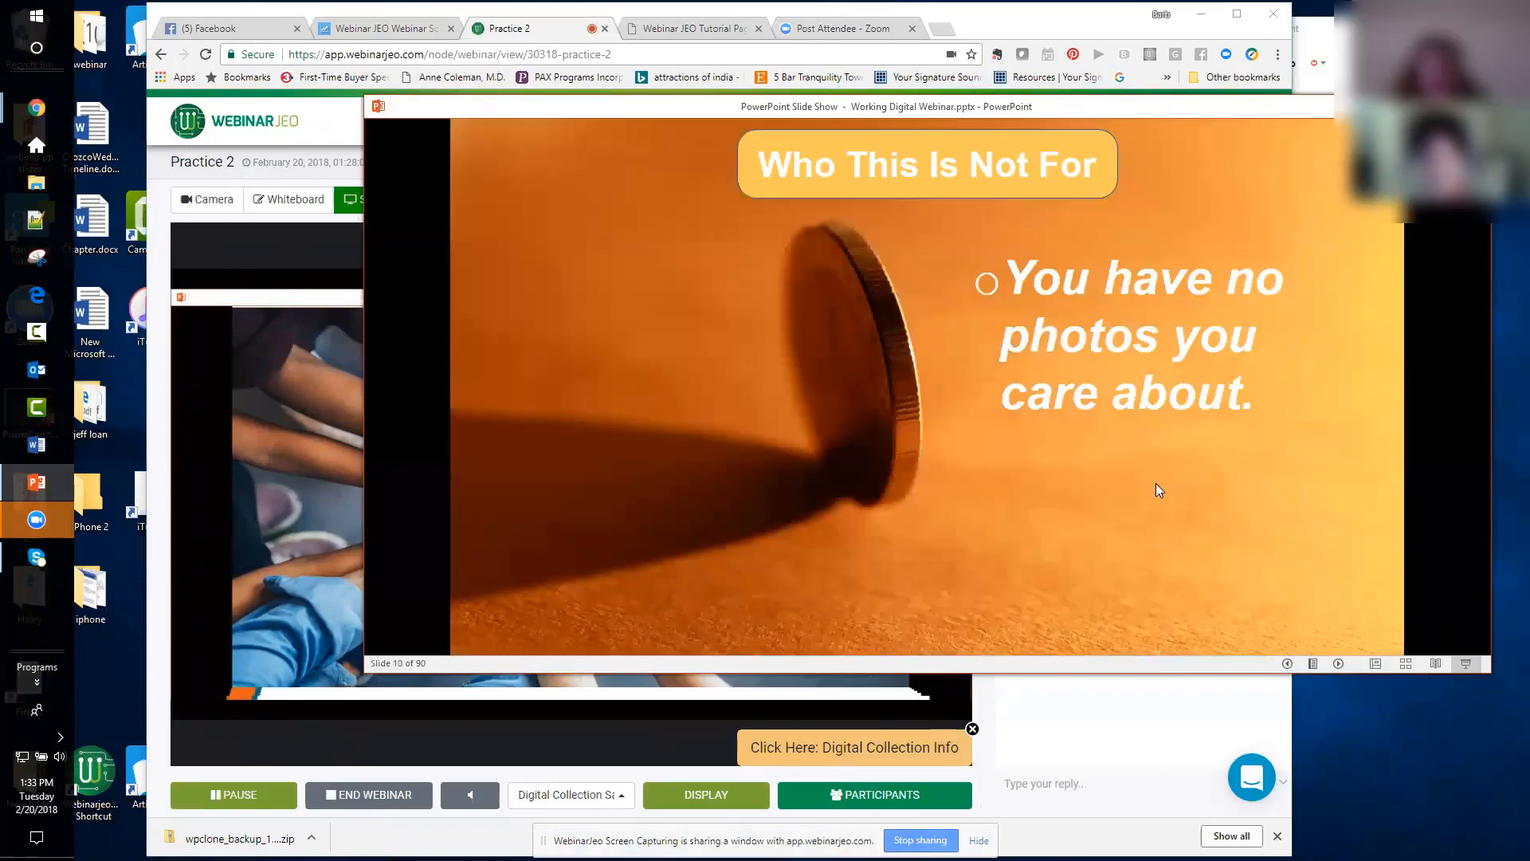
pyautogui.click(1157, 485)
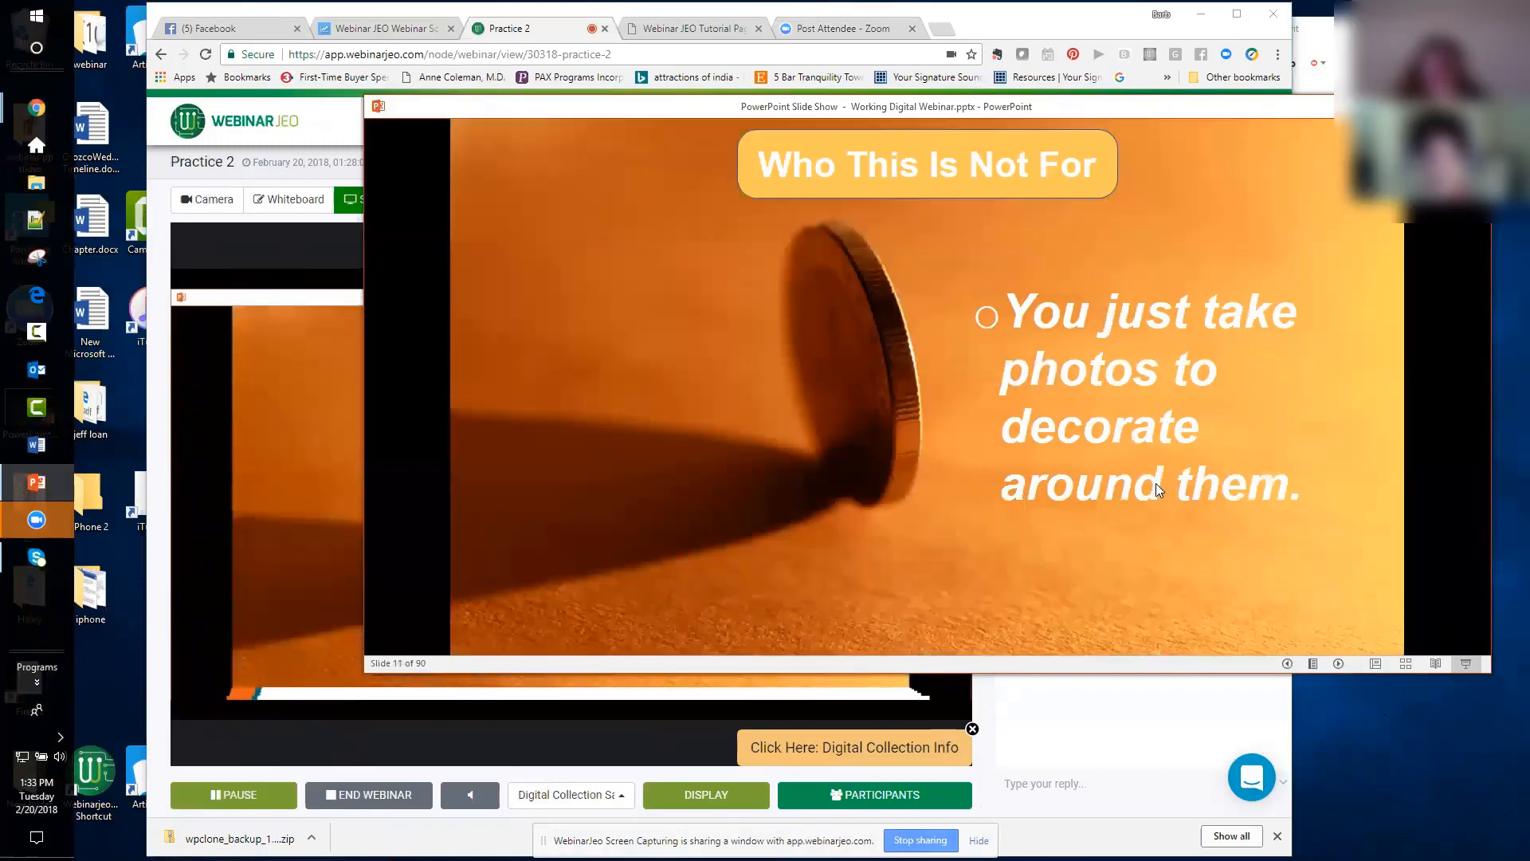
pyautogui.click(1156, 483)
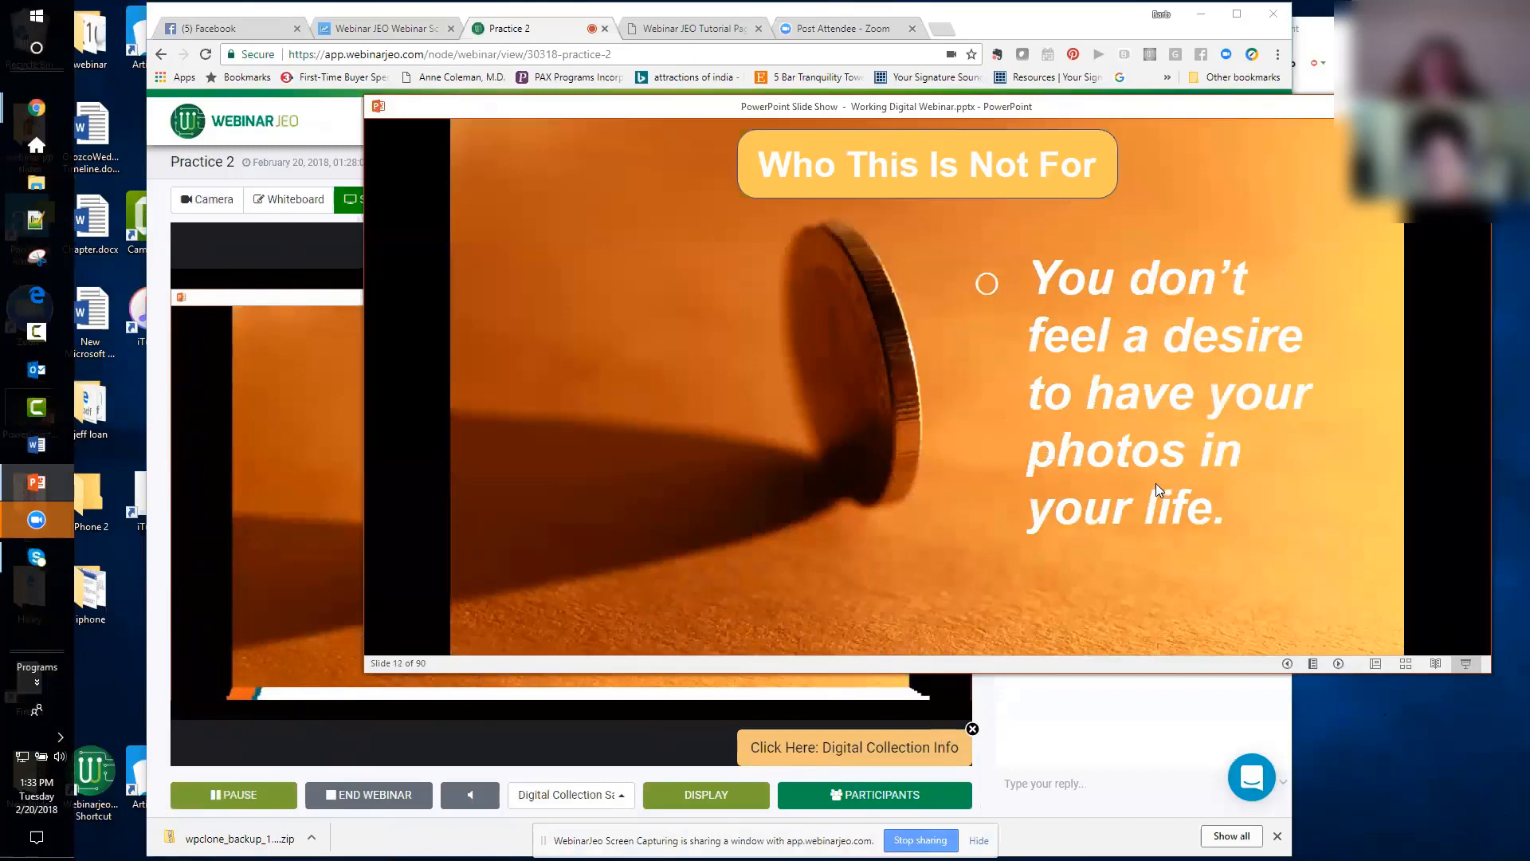
pyautogui.click(1155, 483)
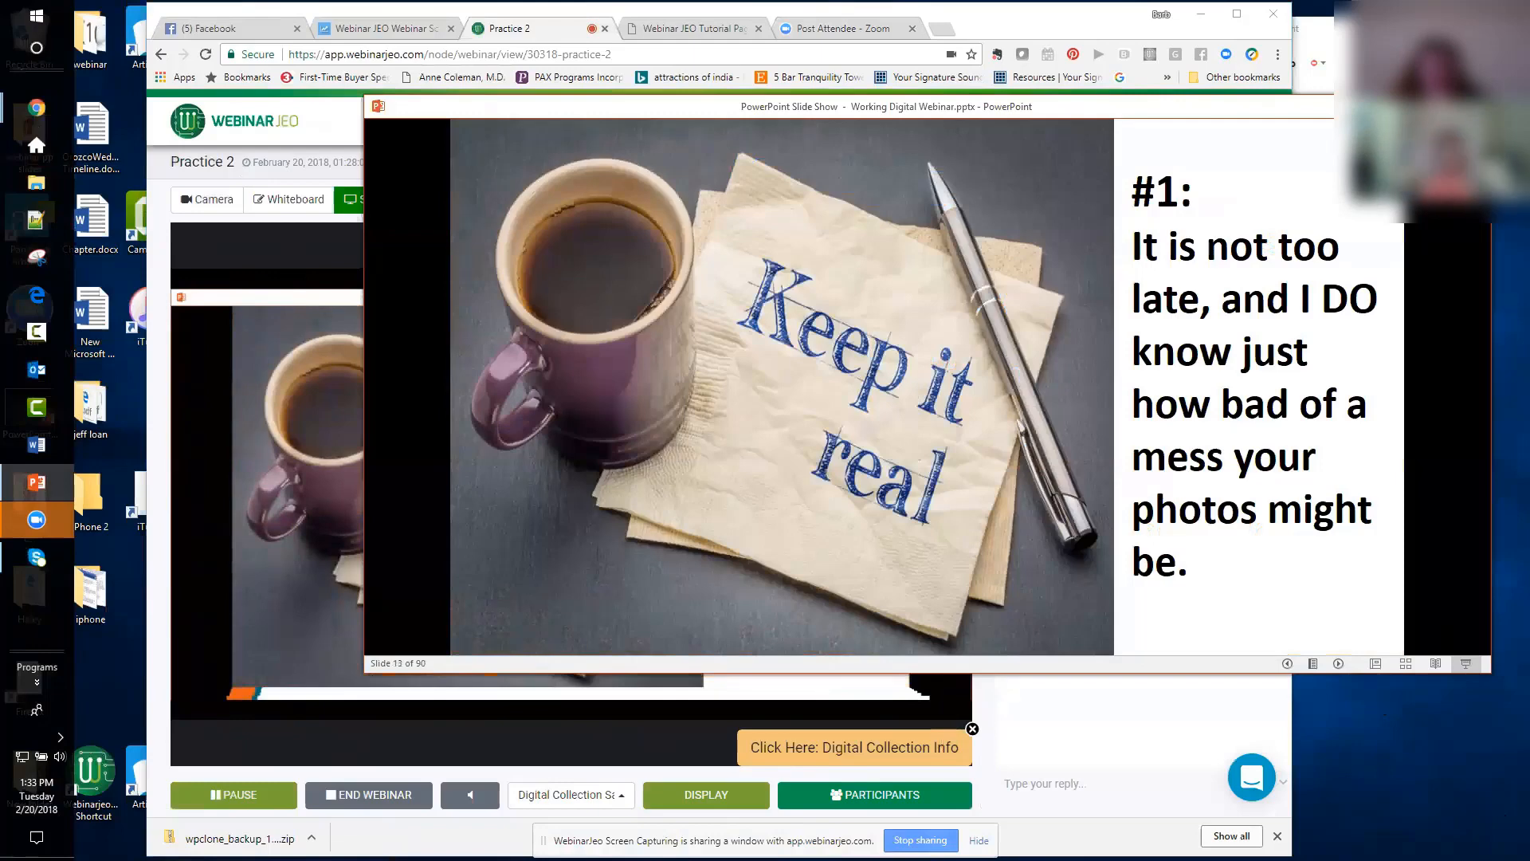
# - Switch to the browser with the Practice 2 webinar and lower its window slightly on the desktop
pyautogui.hotkey('alt', 'Tab')
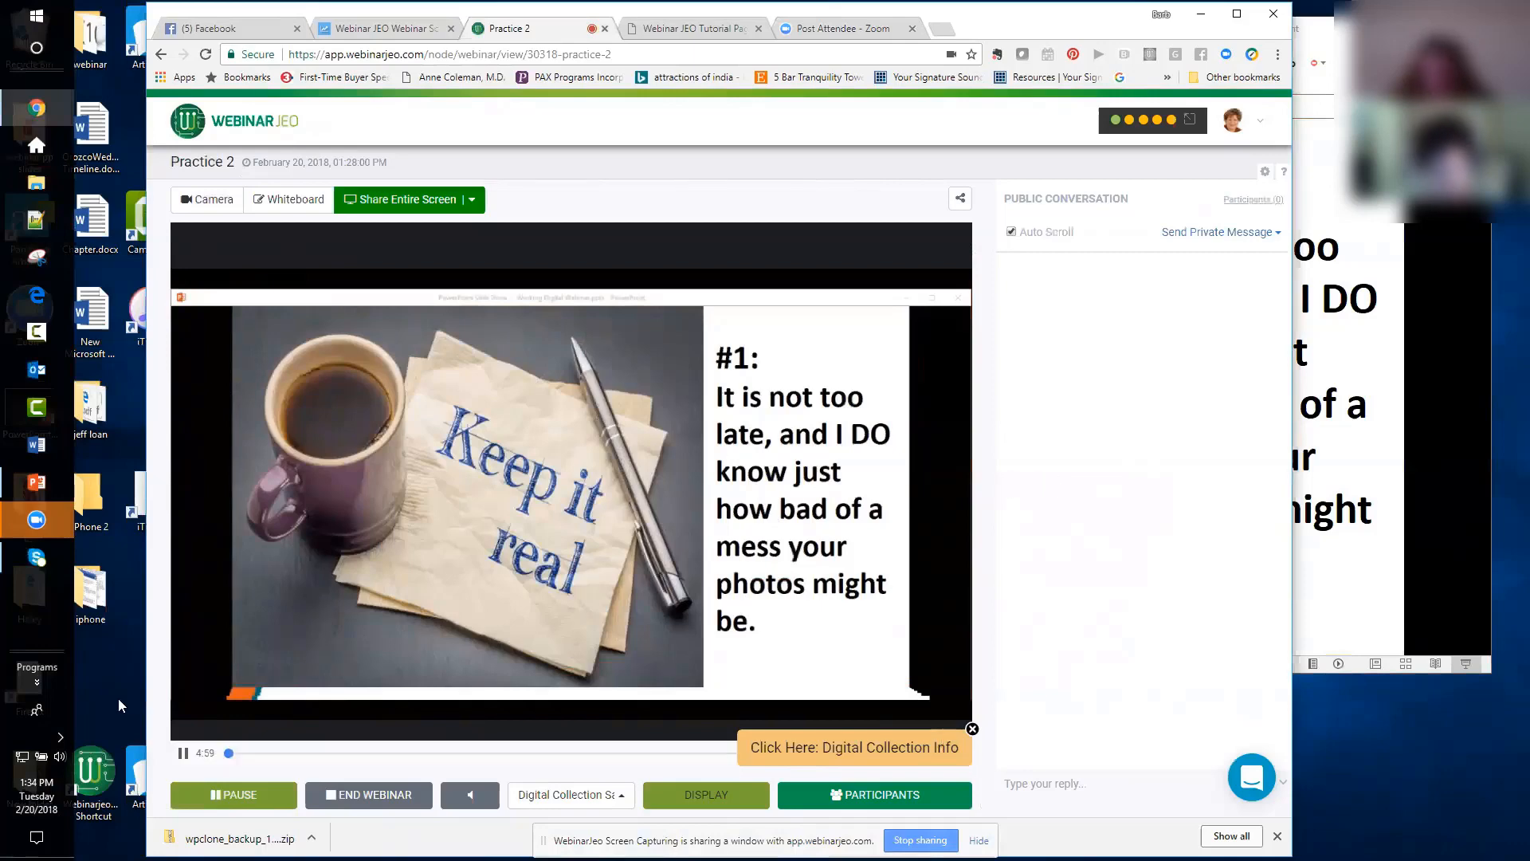
pyautogui.click(96, 777)
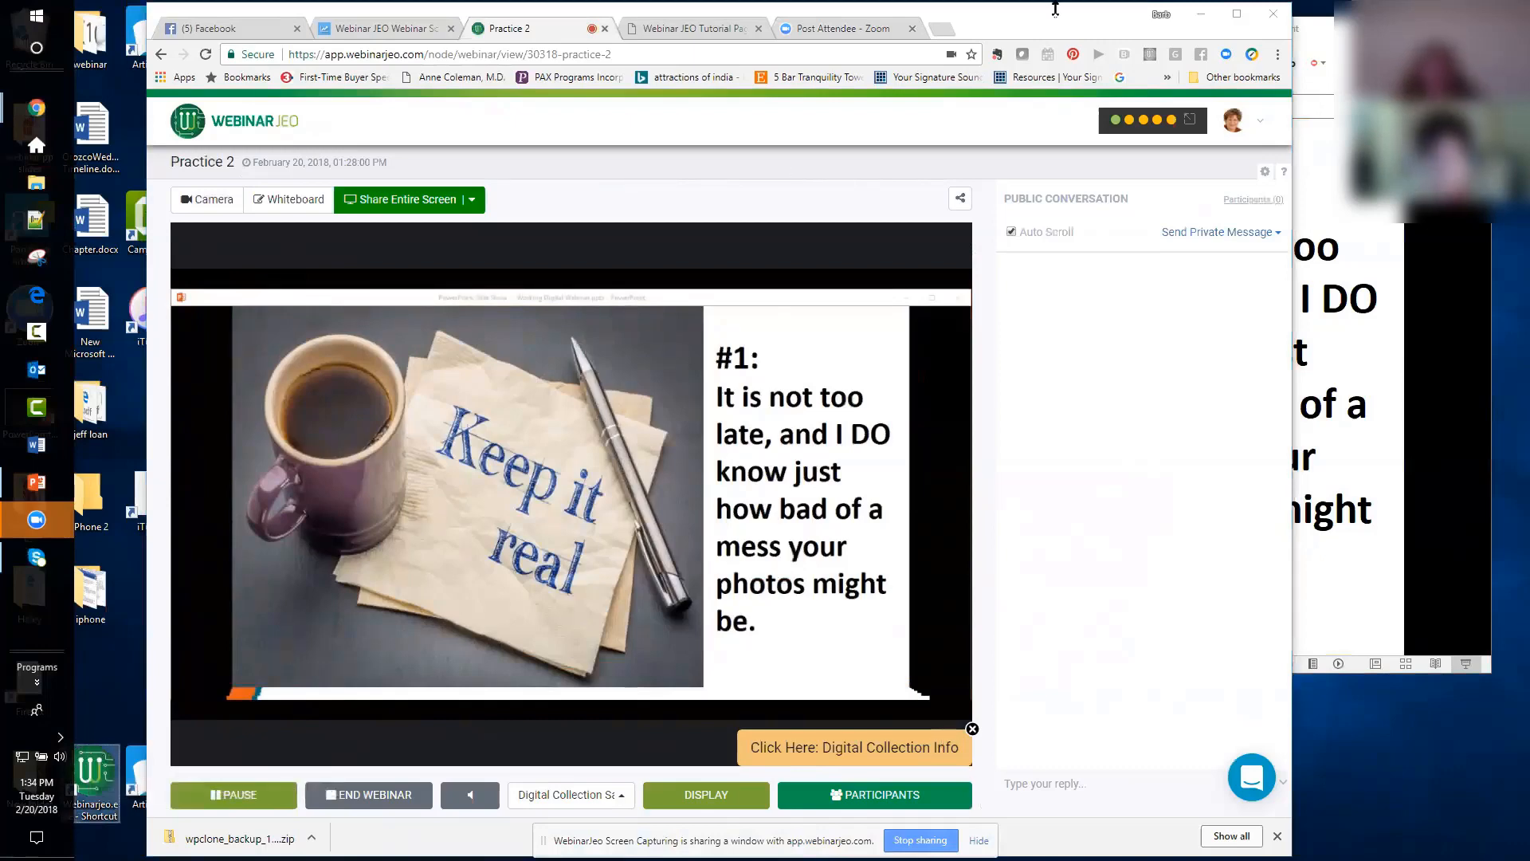
pyautogui.moveTo(1078, 30); pyautogui.dragTo(1077, 85)
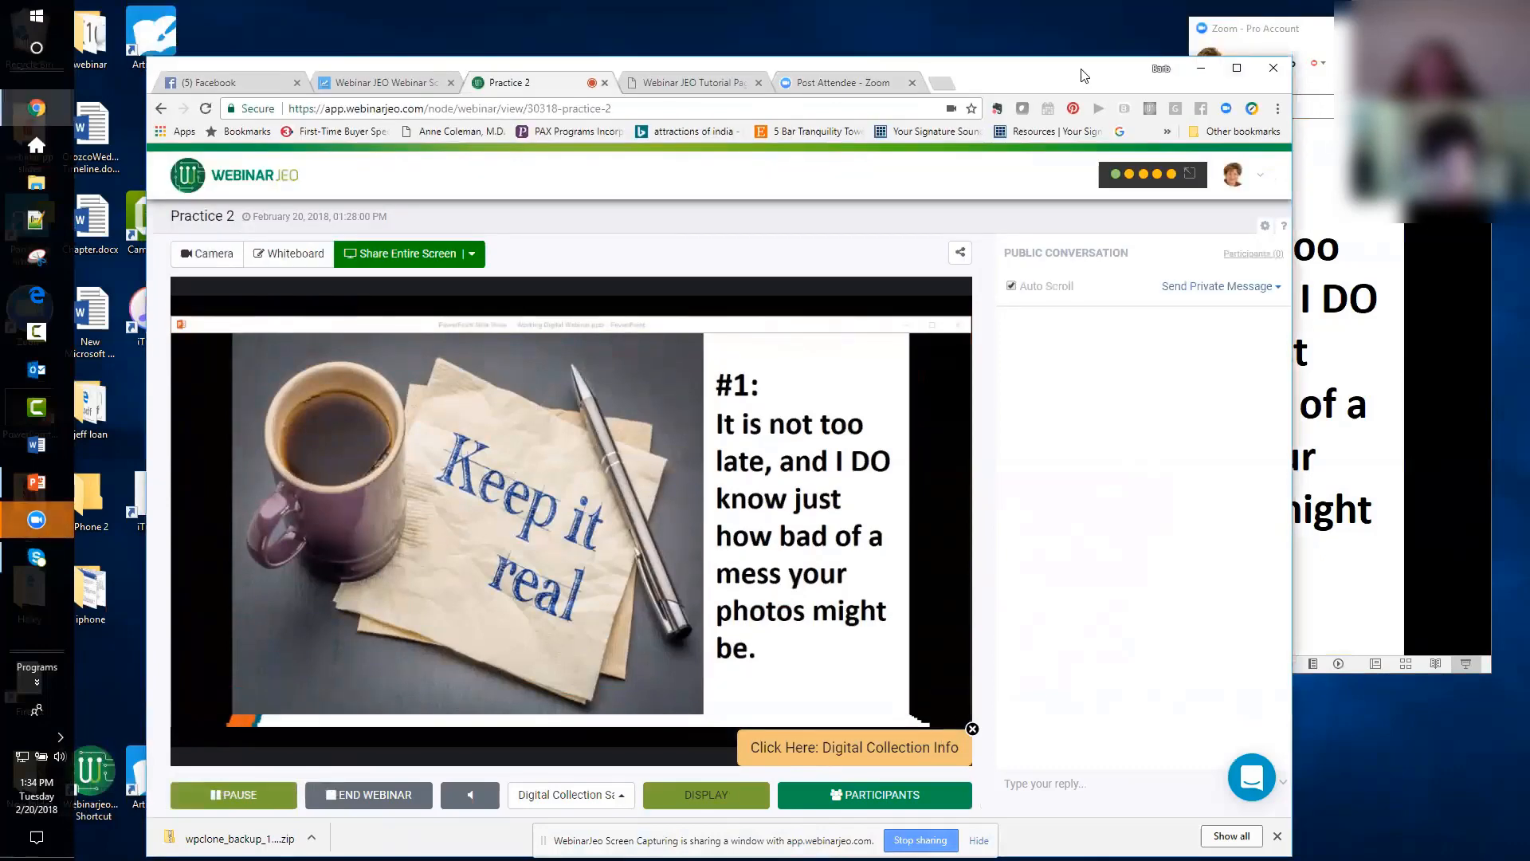
pyautogui.doubleClick(1084, 75)
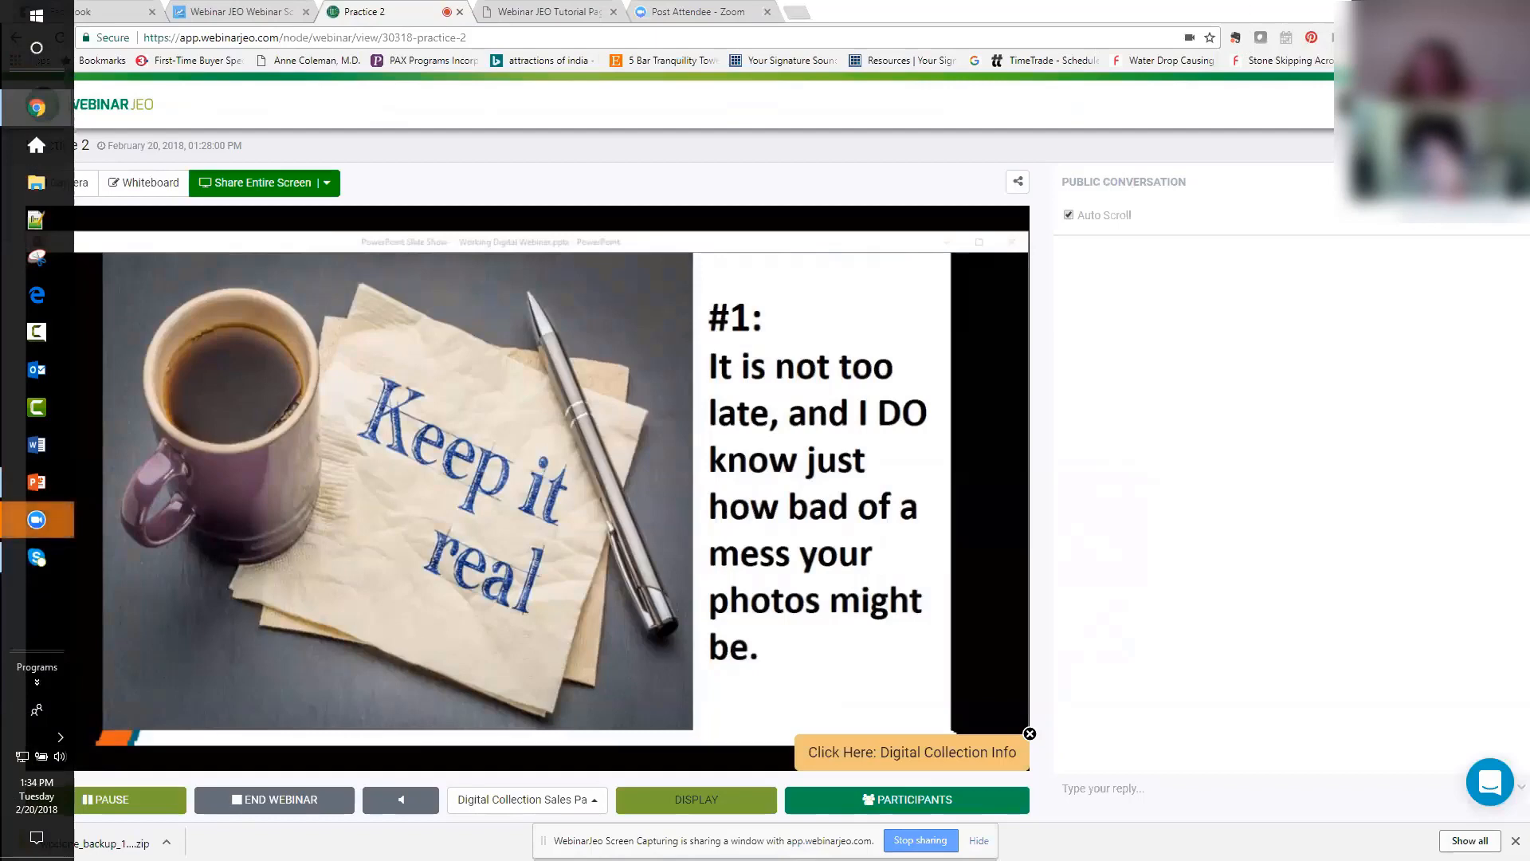
pyautogui.click(1476, 9)
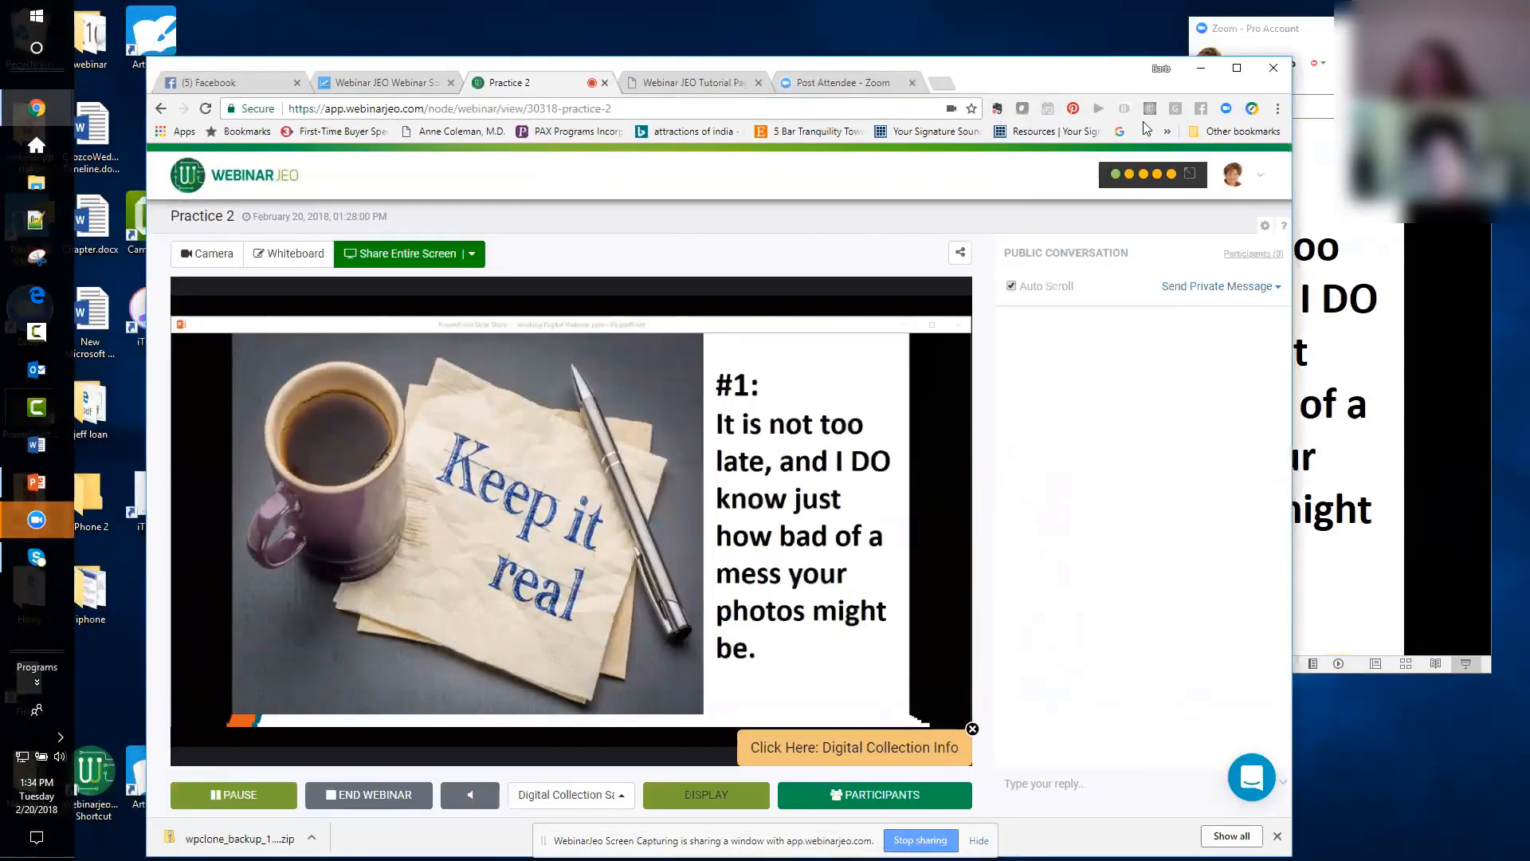
pyautogui.click(1236, 68)
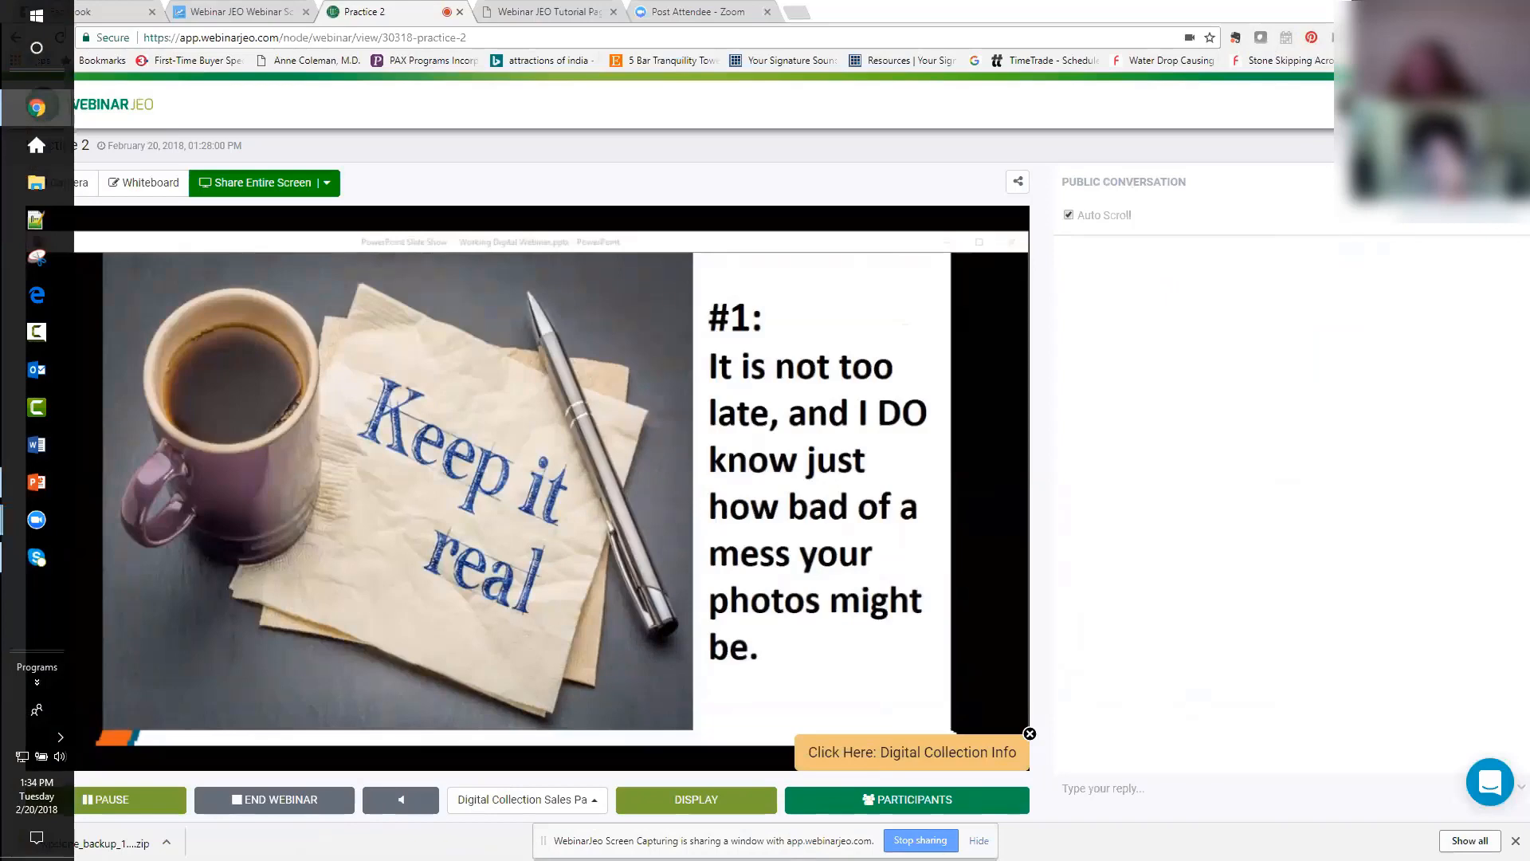
pyautogui.click(1475, 9)
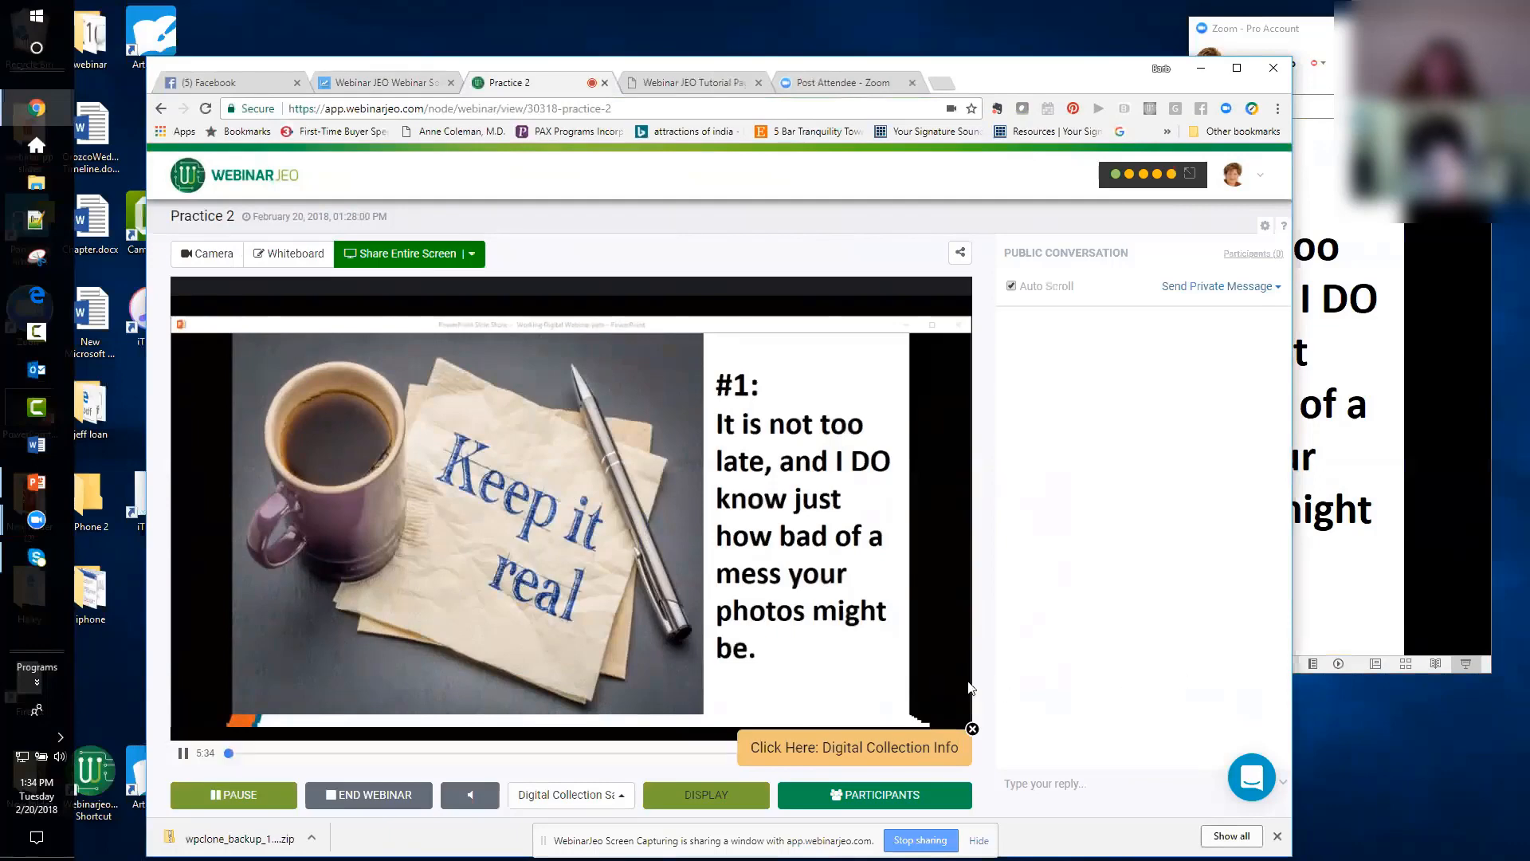
# - Launch the Webinar JEO desktop app from its desktop shortcut and open the started Practice 2 webinar
pyautogui.doubleClick(94, 773)
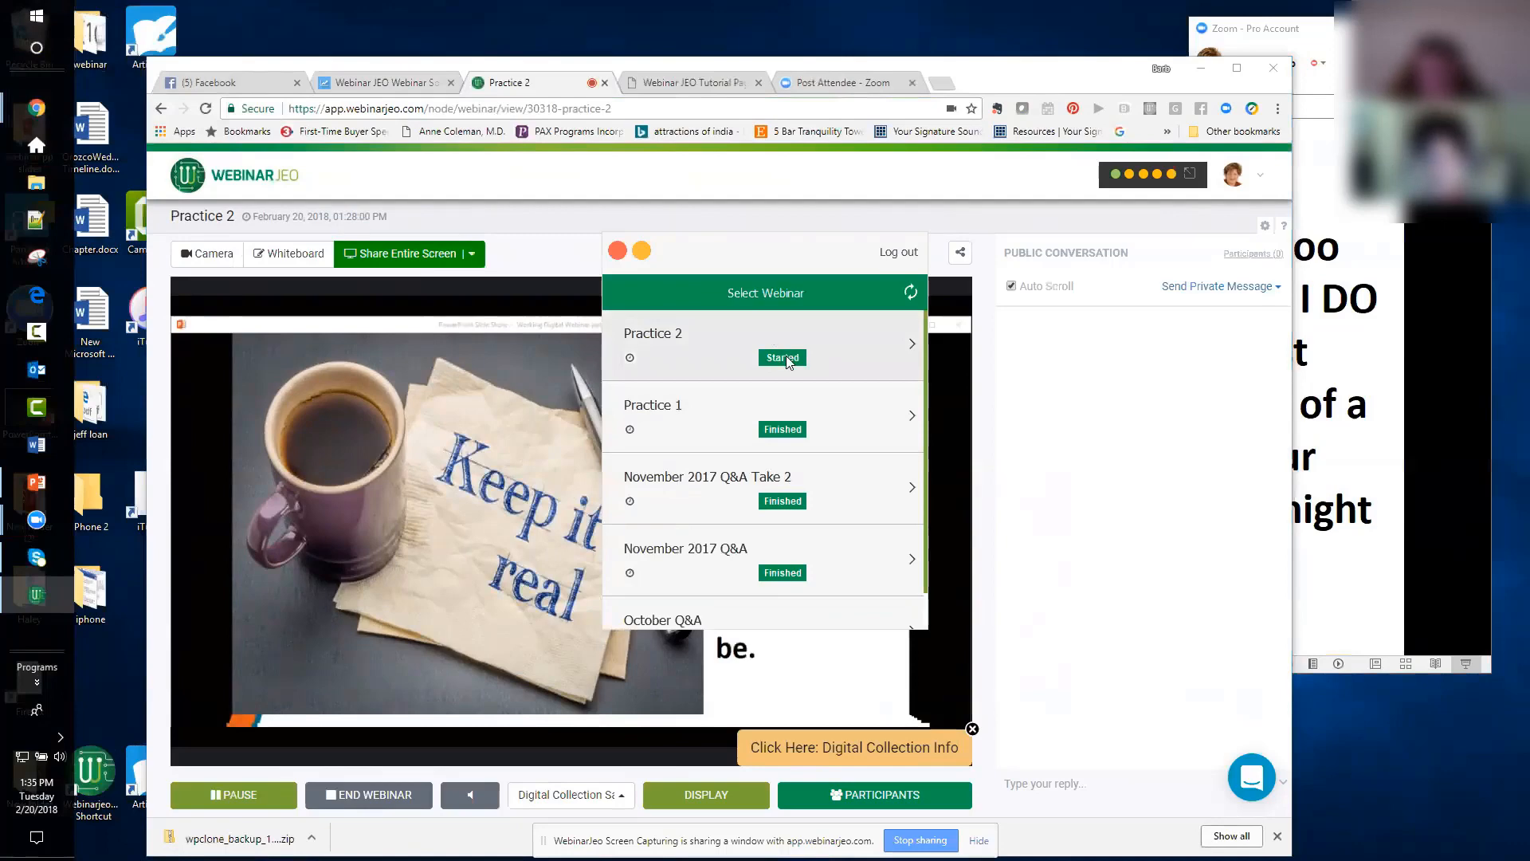
pyautogui.click(786, 357)
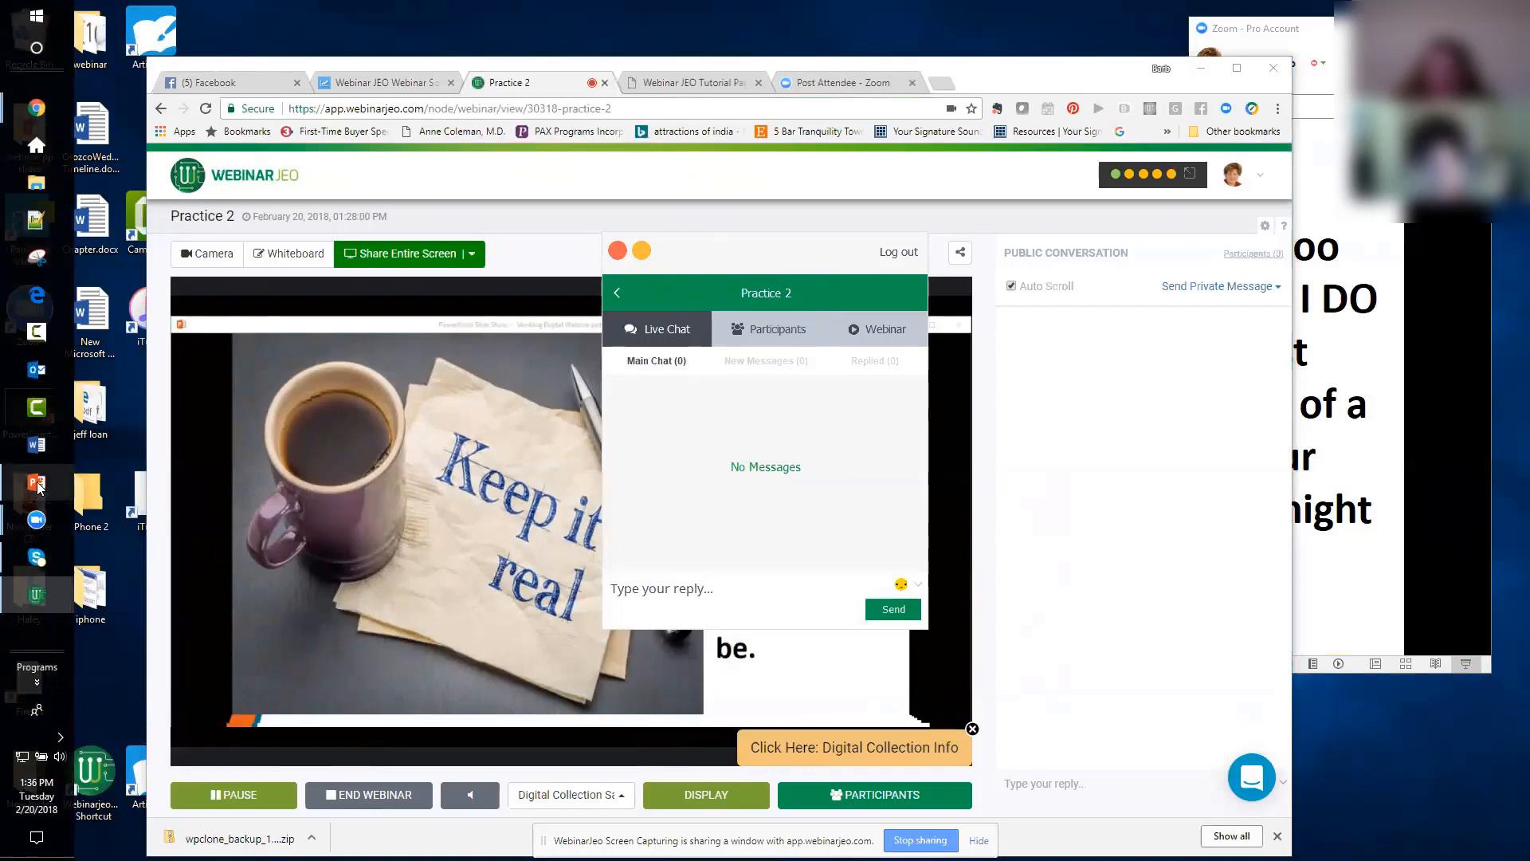
# - Switch to the PowerPoint slide show and move its window over the webinar page, behind the live chat app
pyautogui.moveTo(37, 488)
pyautogui.click(100, 498)
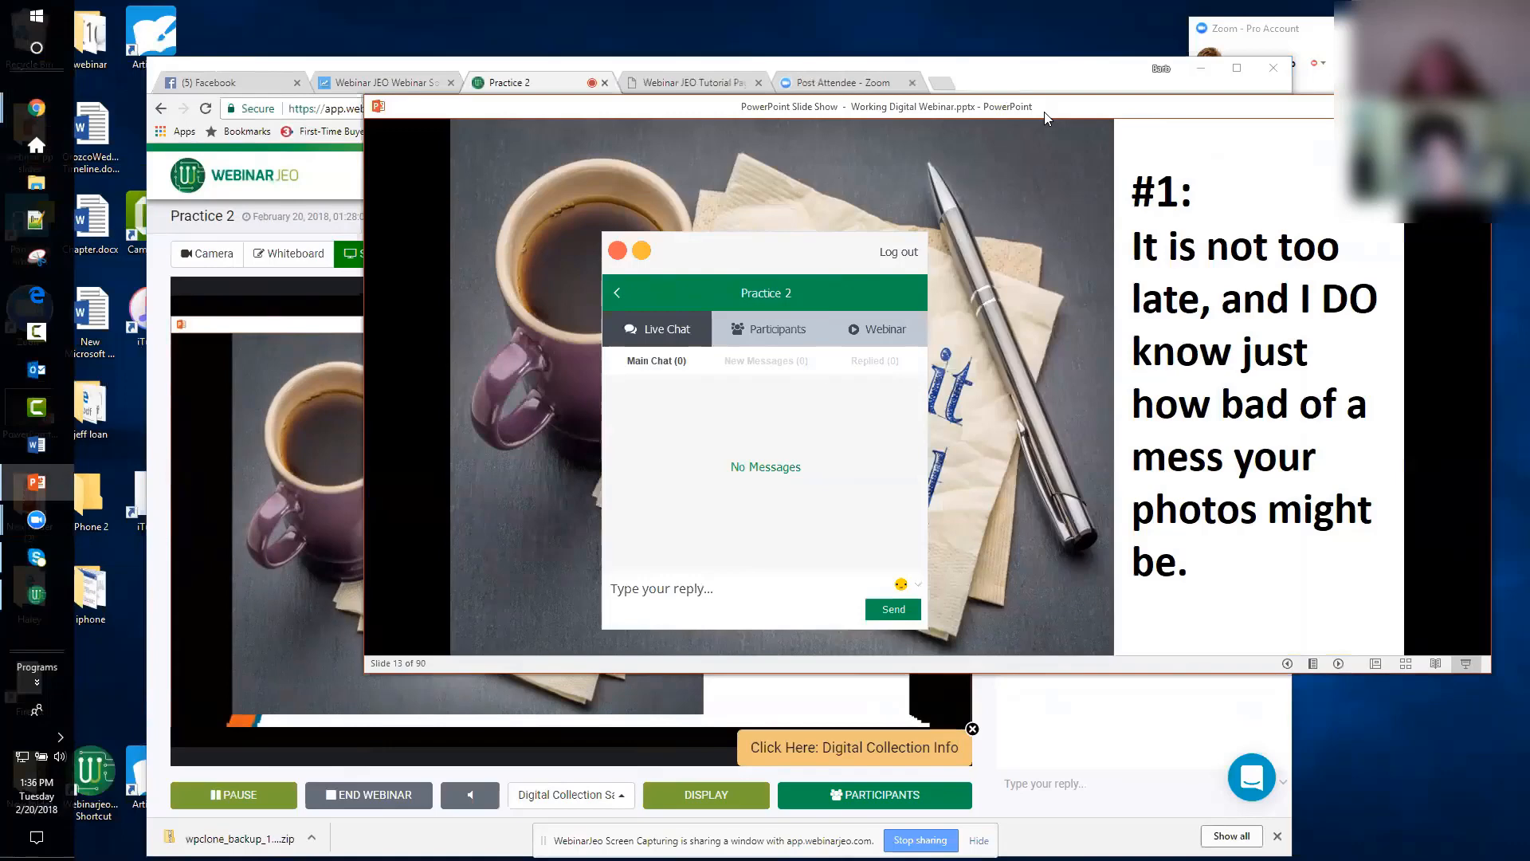
pyautogui.moveTo(1047, 118); pyautogui.dragTo(833, 179)
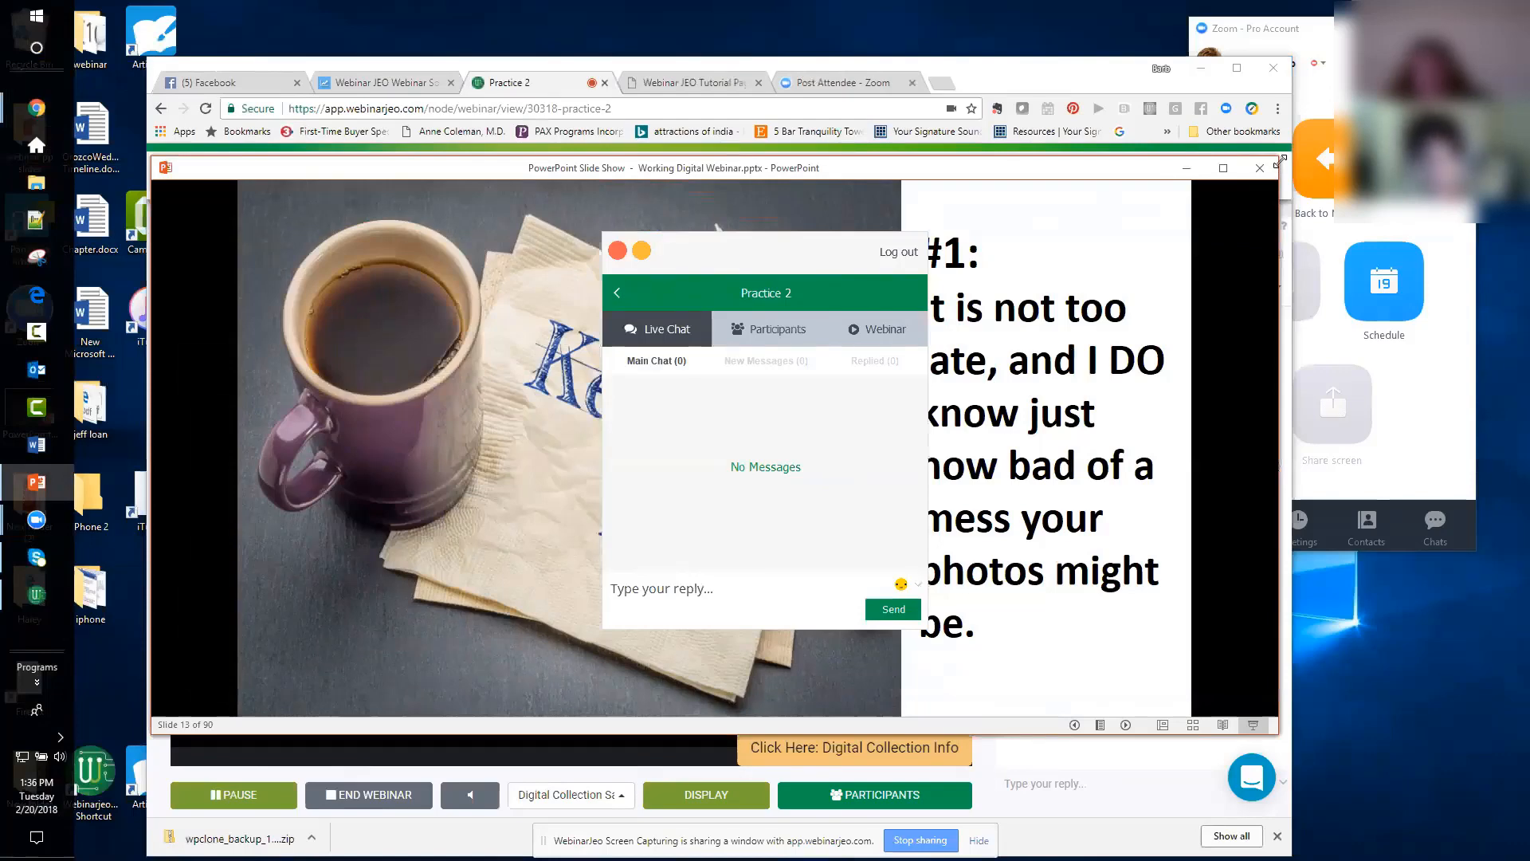
# - Shrink the slide show window and place it over the lower part of the webinar page
pyautogui.moveTo(1280, 162); pyautogui.dragTo(1063, 225)
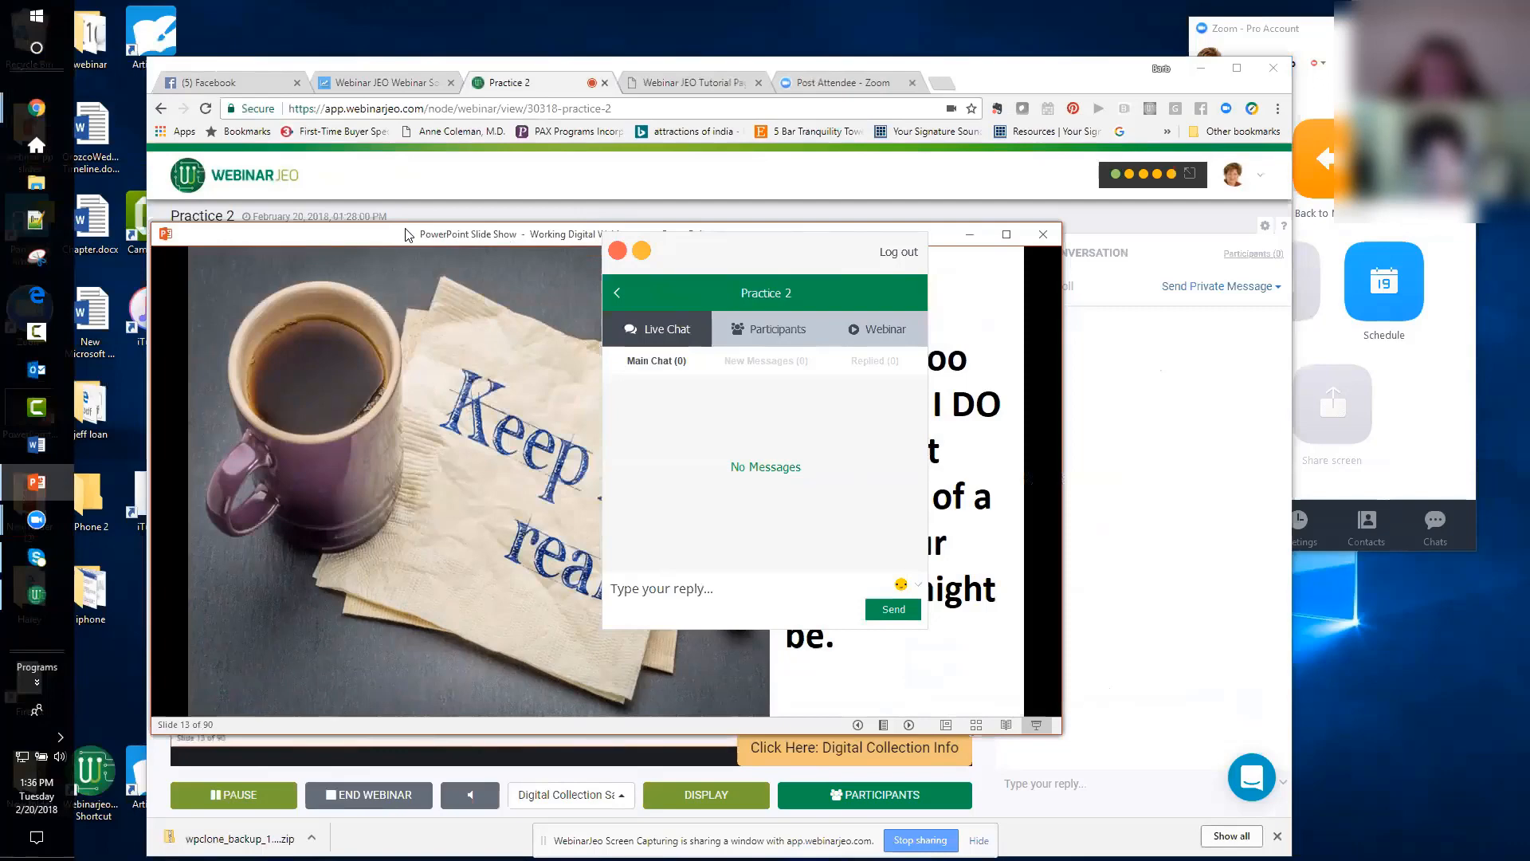
pyautogui.moveTo(406, 234); pyautogui.dragTo(632, 333)
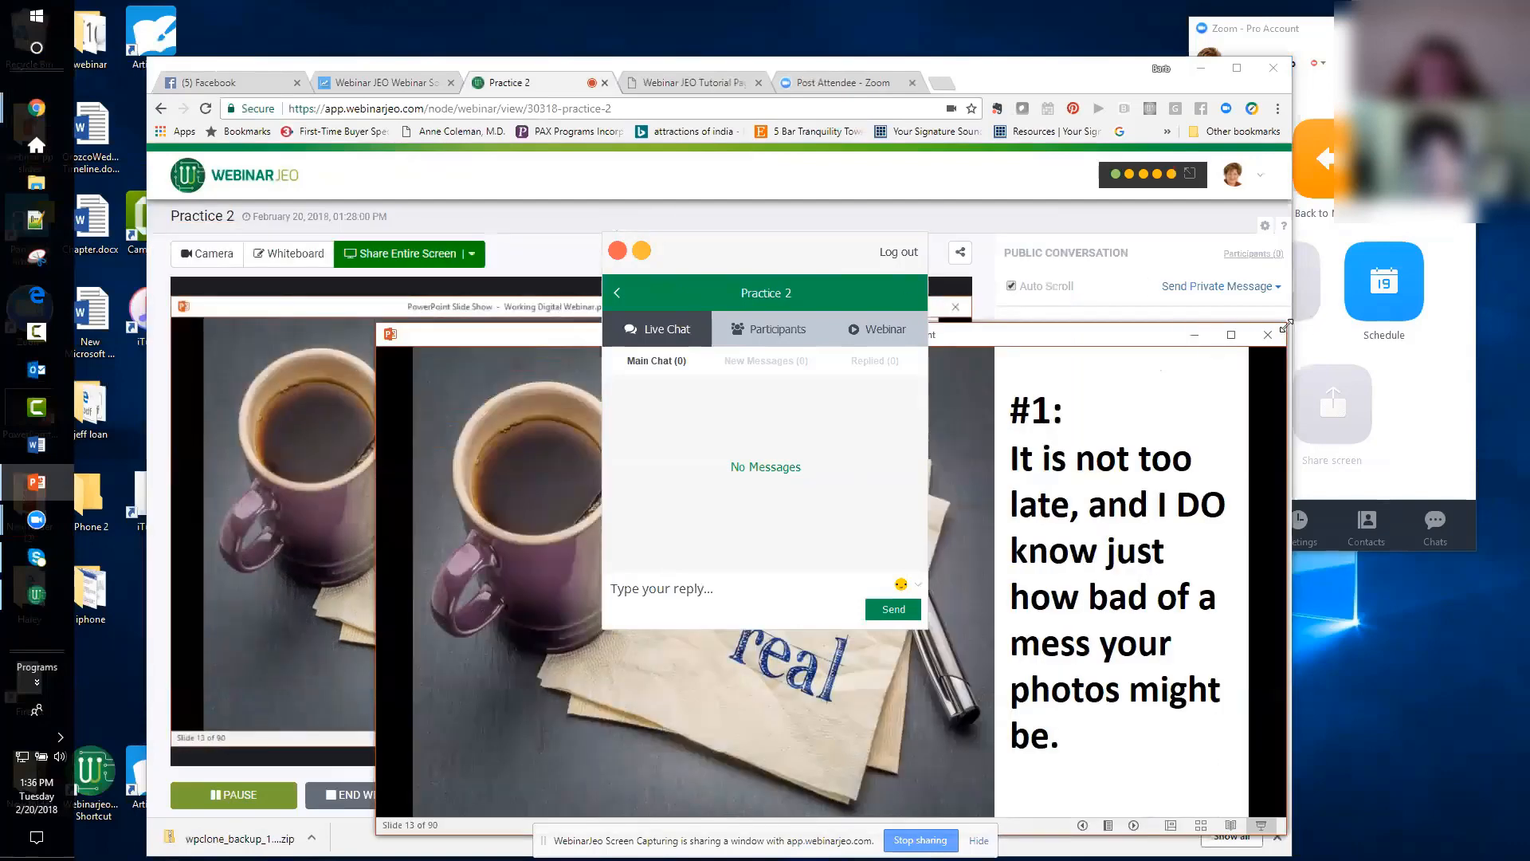
pyautogui.moveTo(1285, 325); pyautogui.dragTo(972, 416)
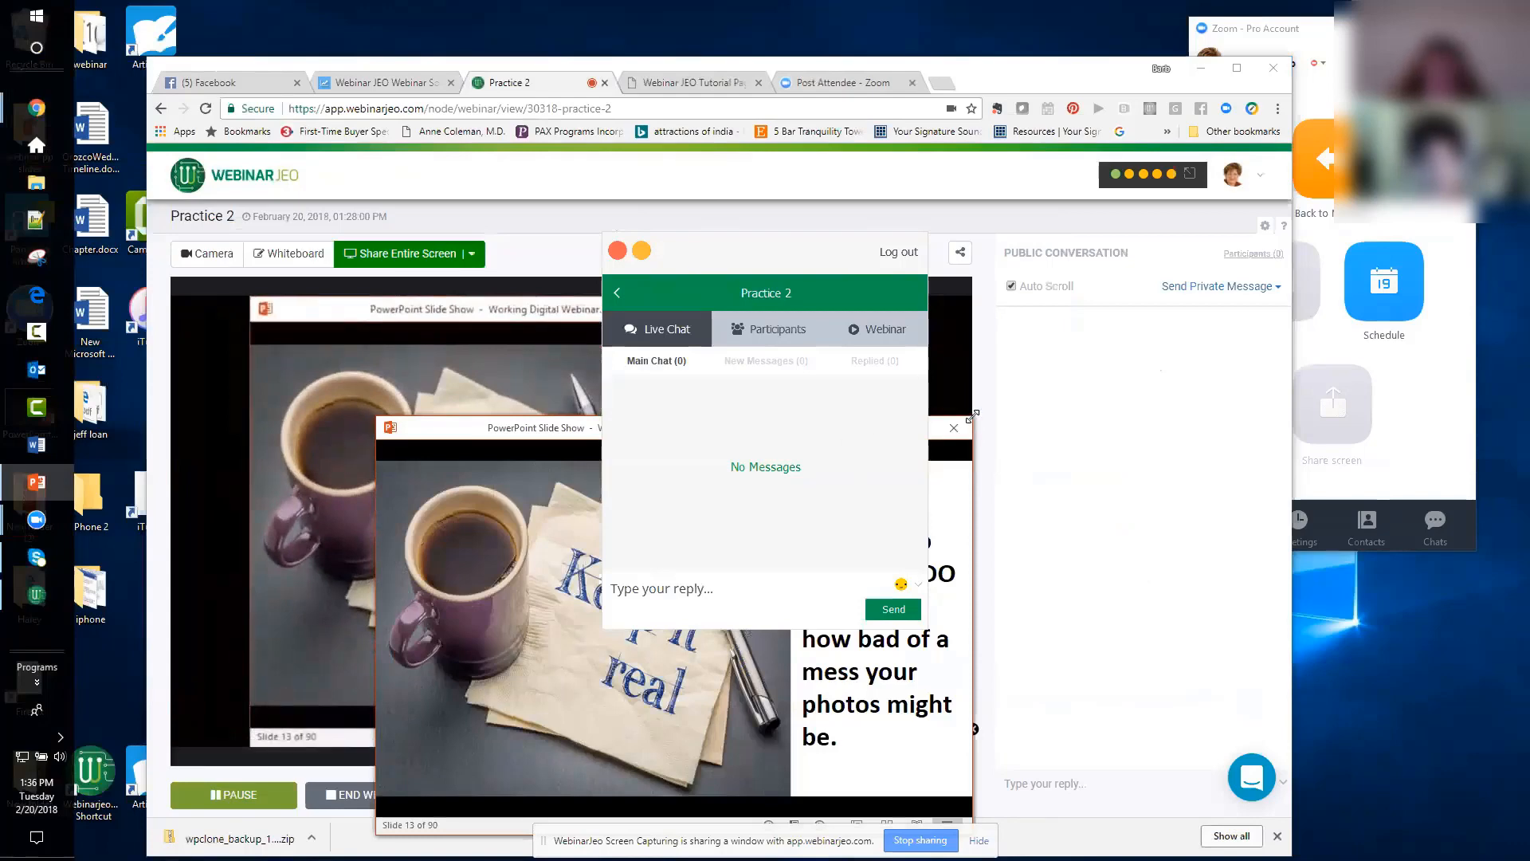
# - Enlarge the slide show window, align it within the browser window and advance to slide 15, "#3: The answers are simple"
pyautogui.moveTo(972, 415); pyautogui.dragTo(1295, 191)
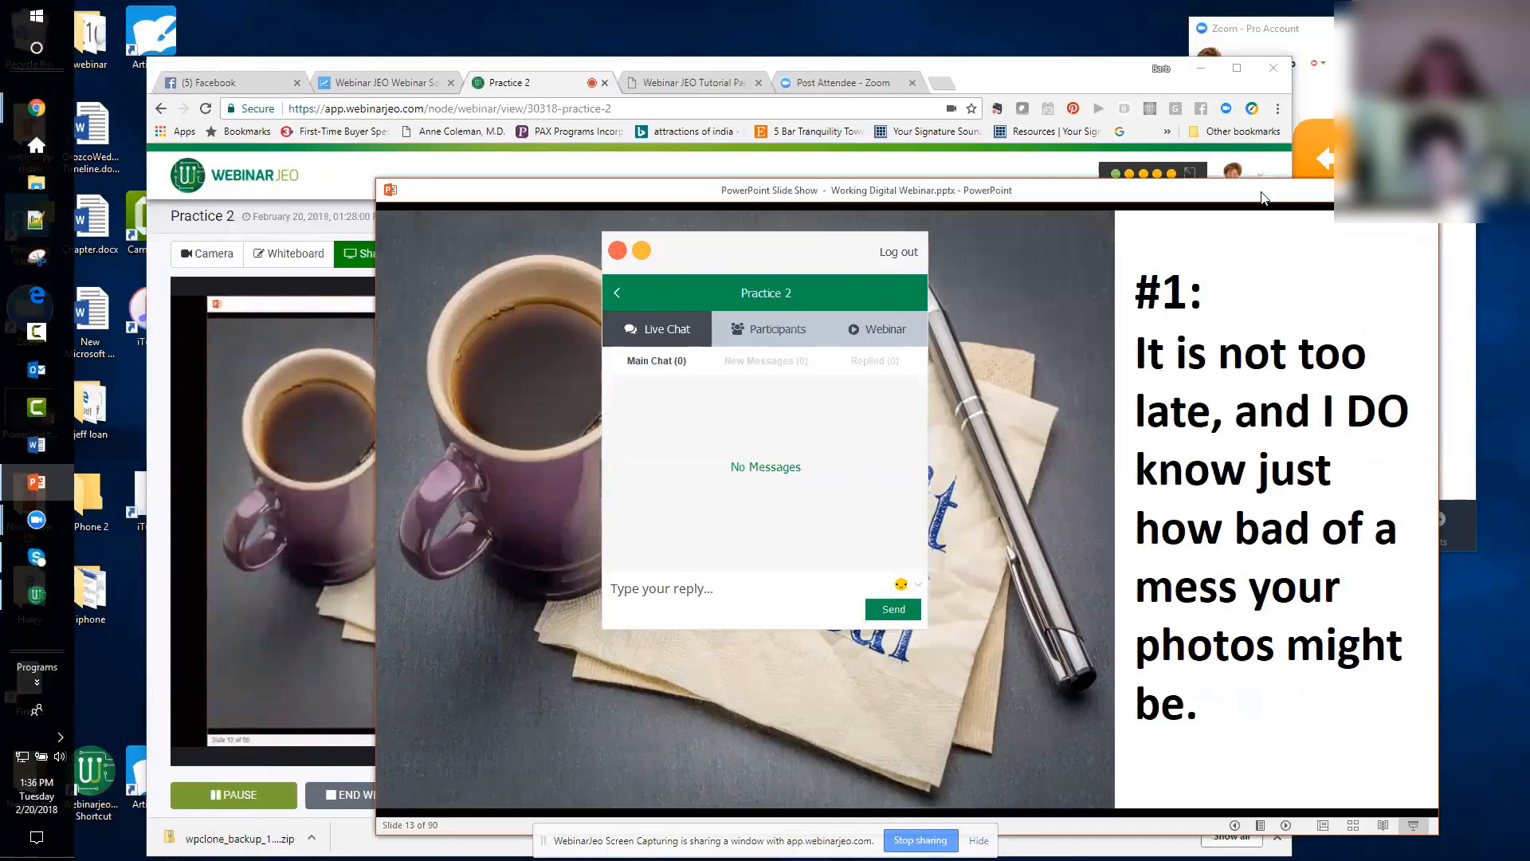
pyautogui.moveTo(1276, 186); pyautogui.dragTo(1129, 162)
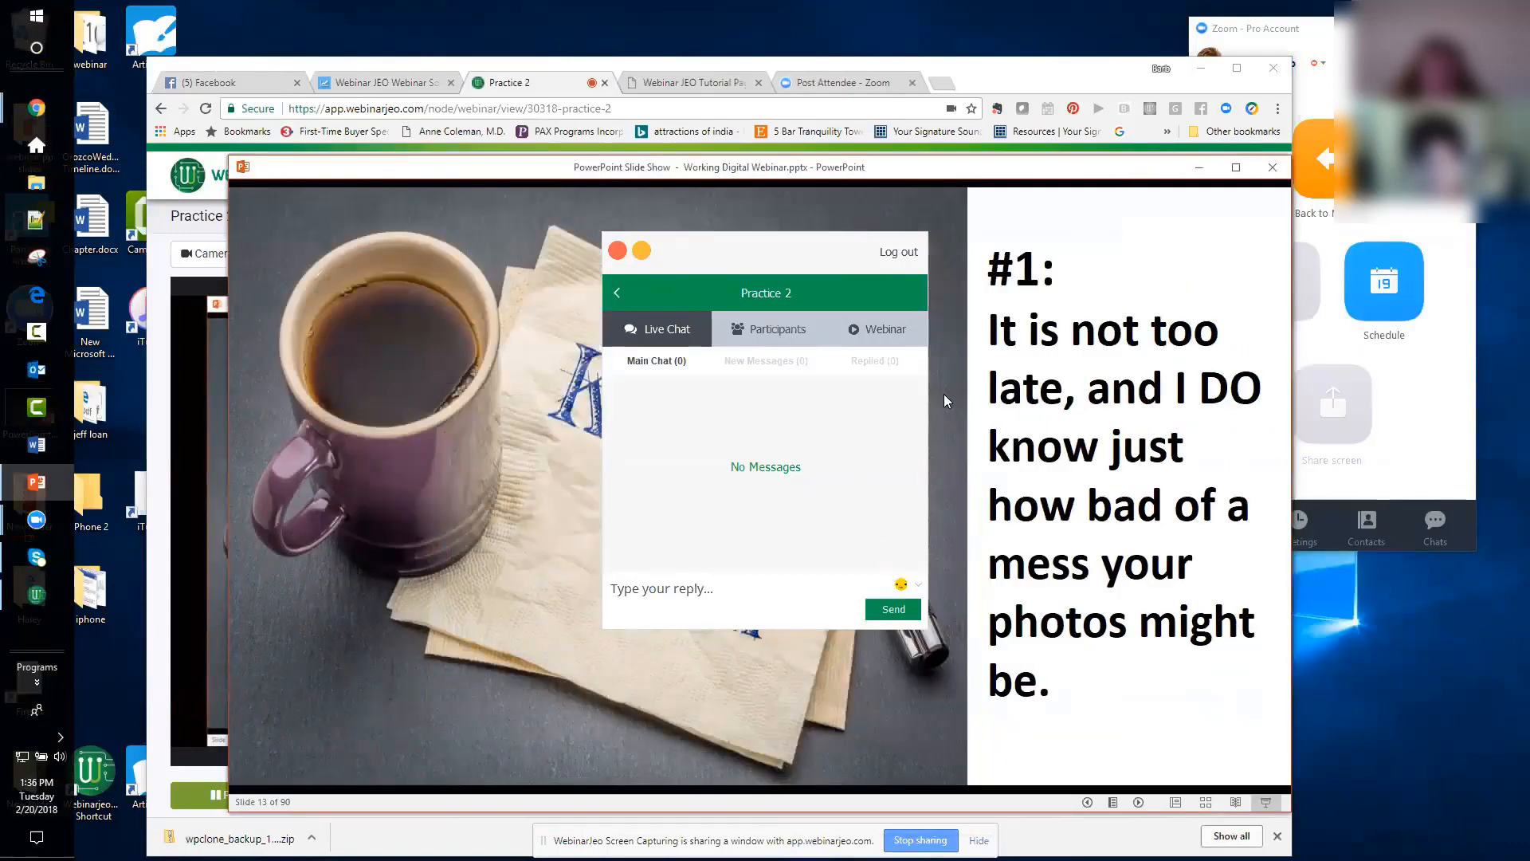
pyautogui.press('Right')
pyautogui.press('Right')
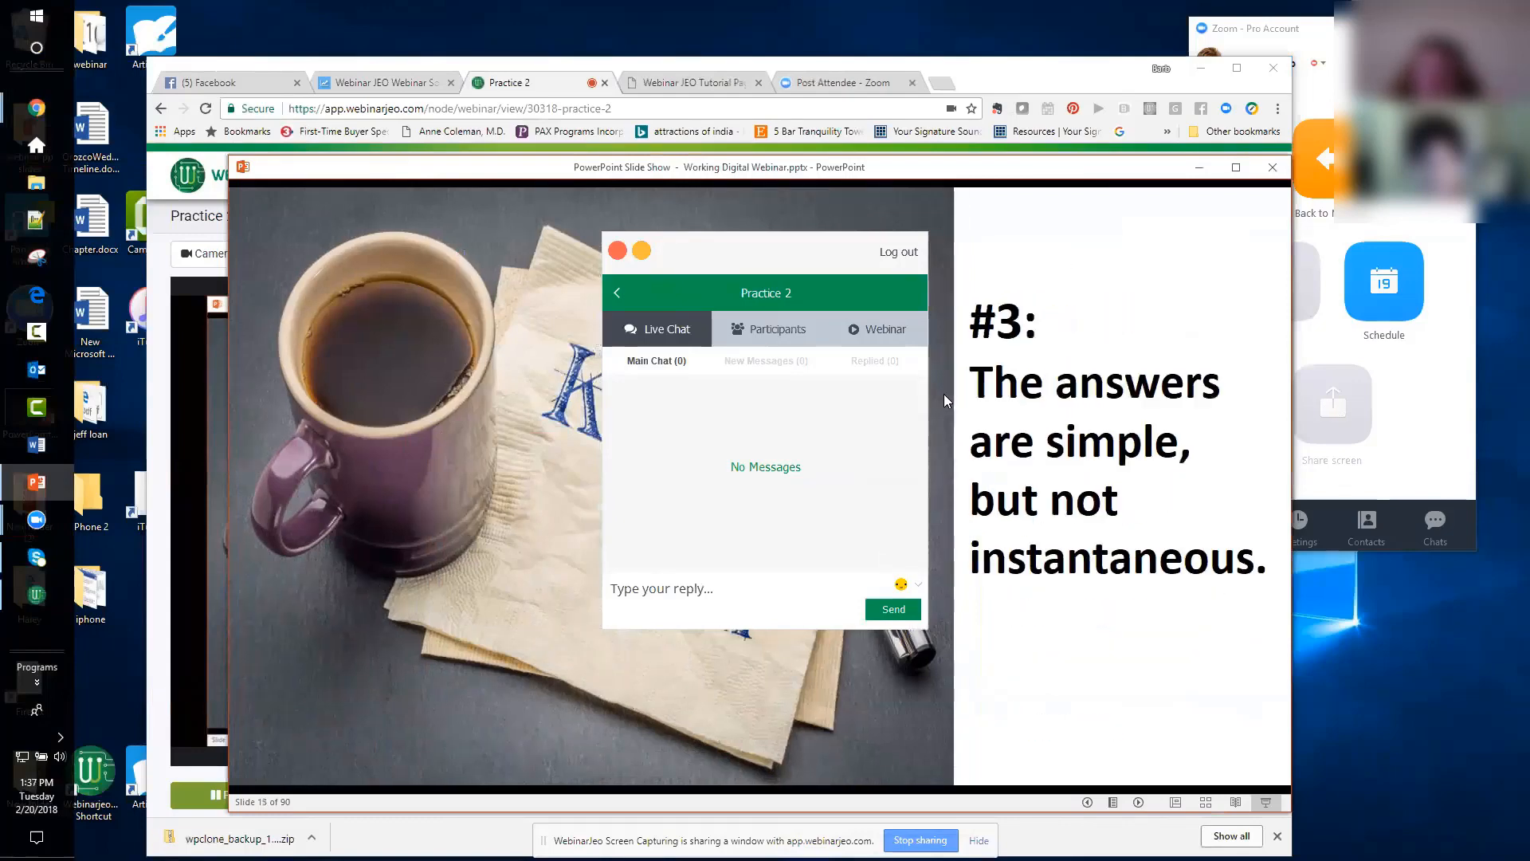
# - Minimize the live chat app and copy the web address of the Practice 2 webinar page
pyautogui.click(642, 252)
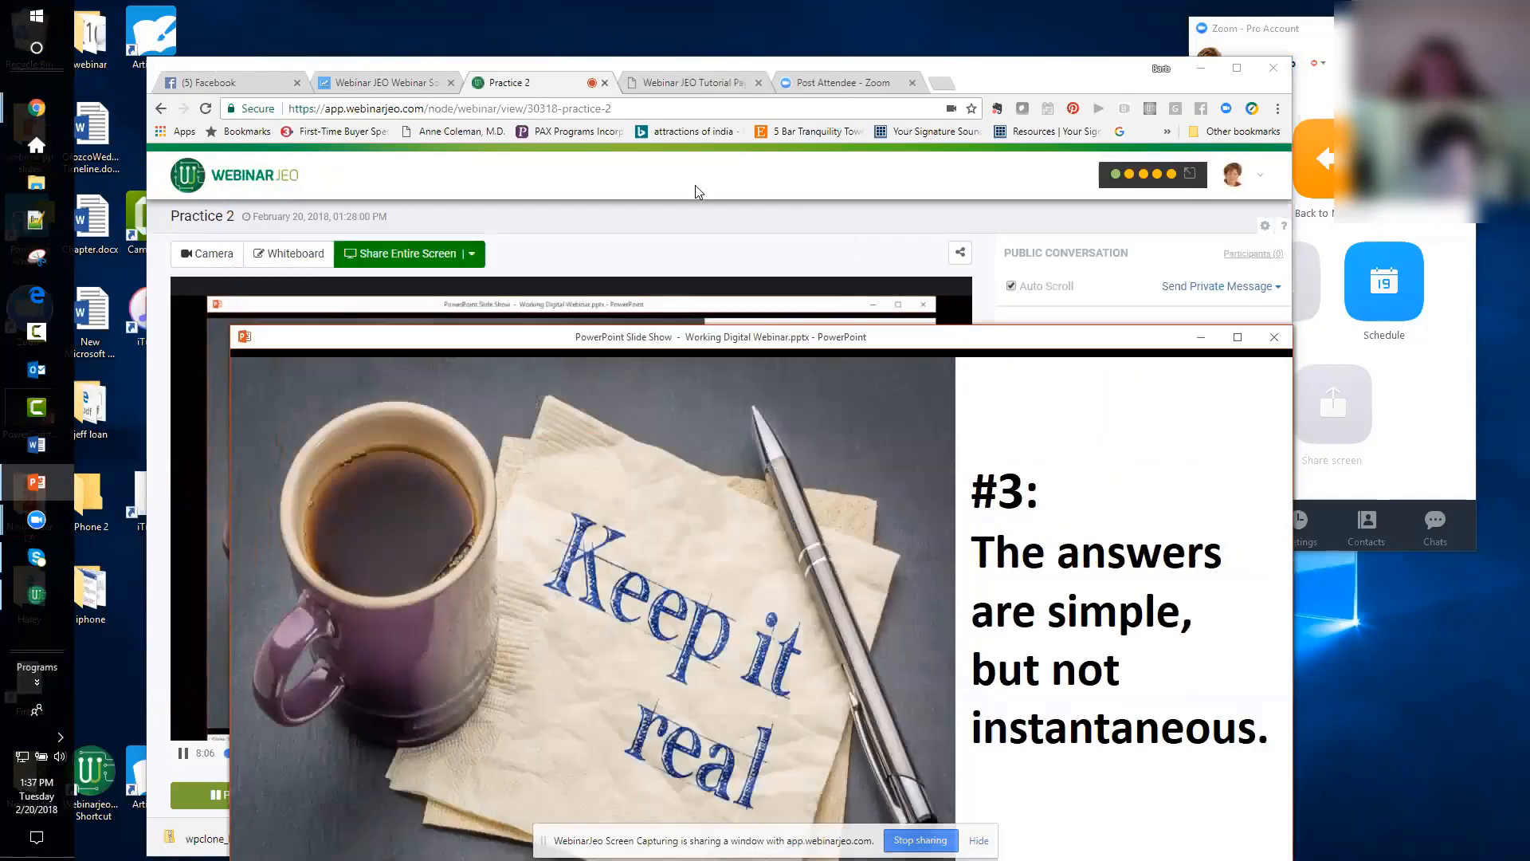
pyautogui.click(561, 108)
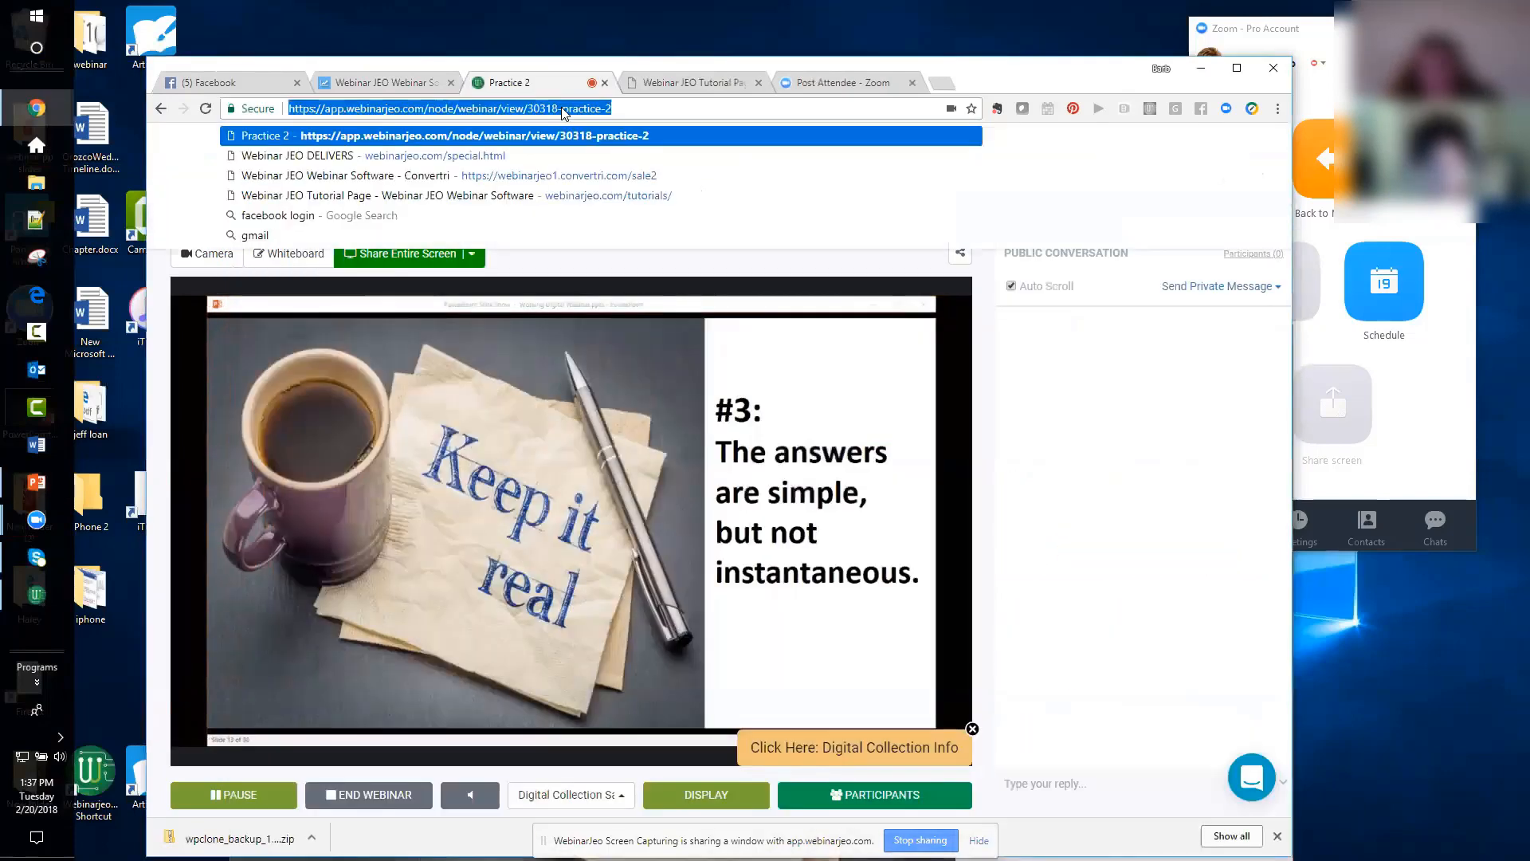
pyautogui.rightClick(563, 112)
pyautogui.click(590, 167)
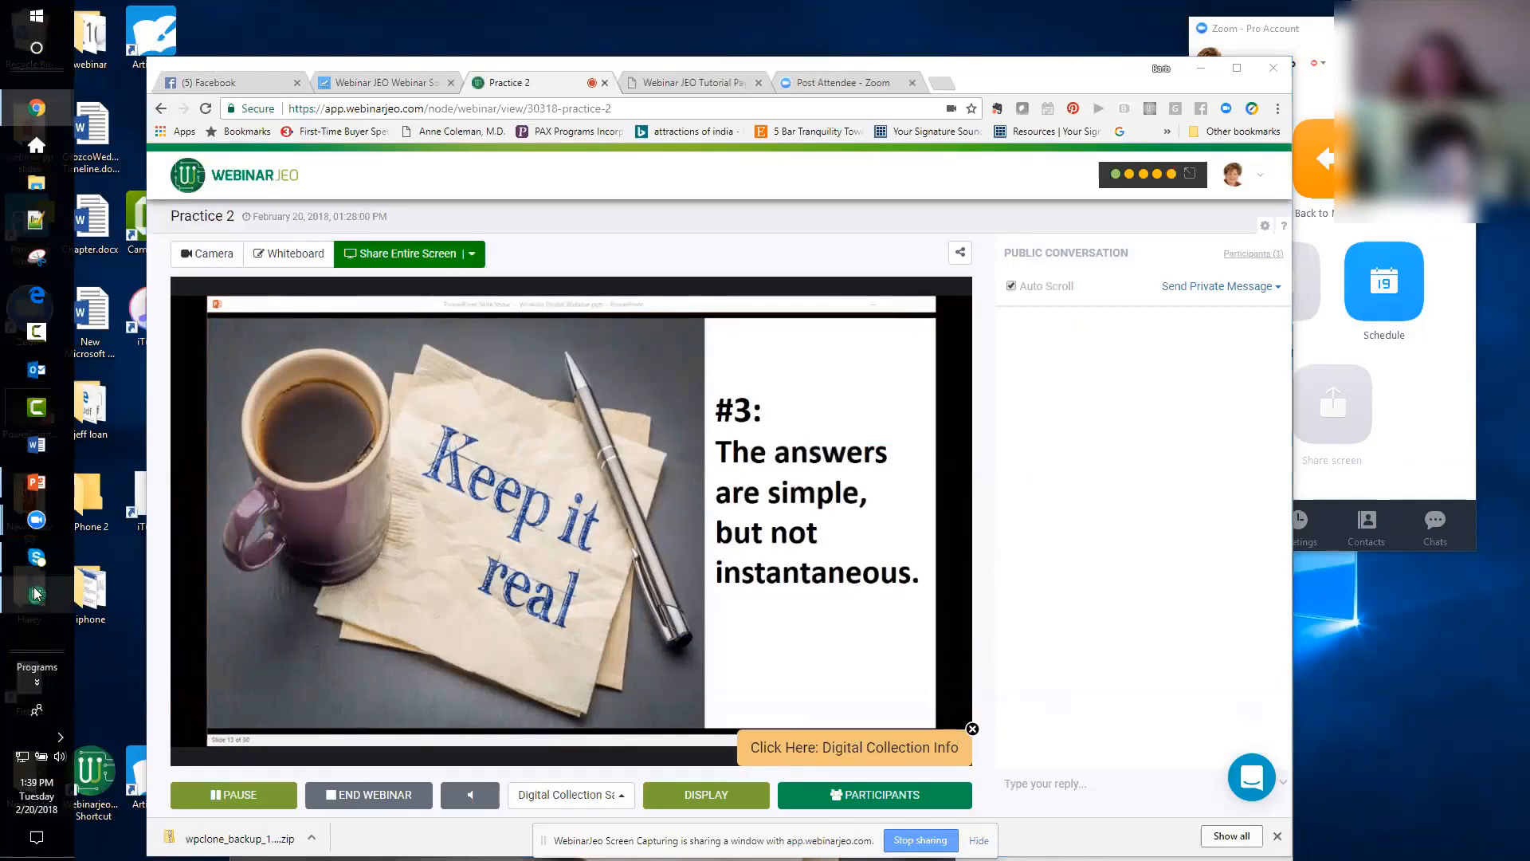
# - Restore the desktop chat app to read the new live chat message, and minimize it again
pyautogui.moveTo(37, 600)
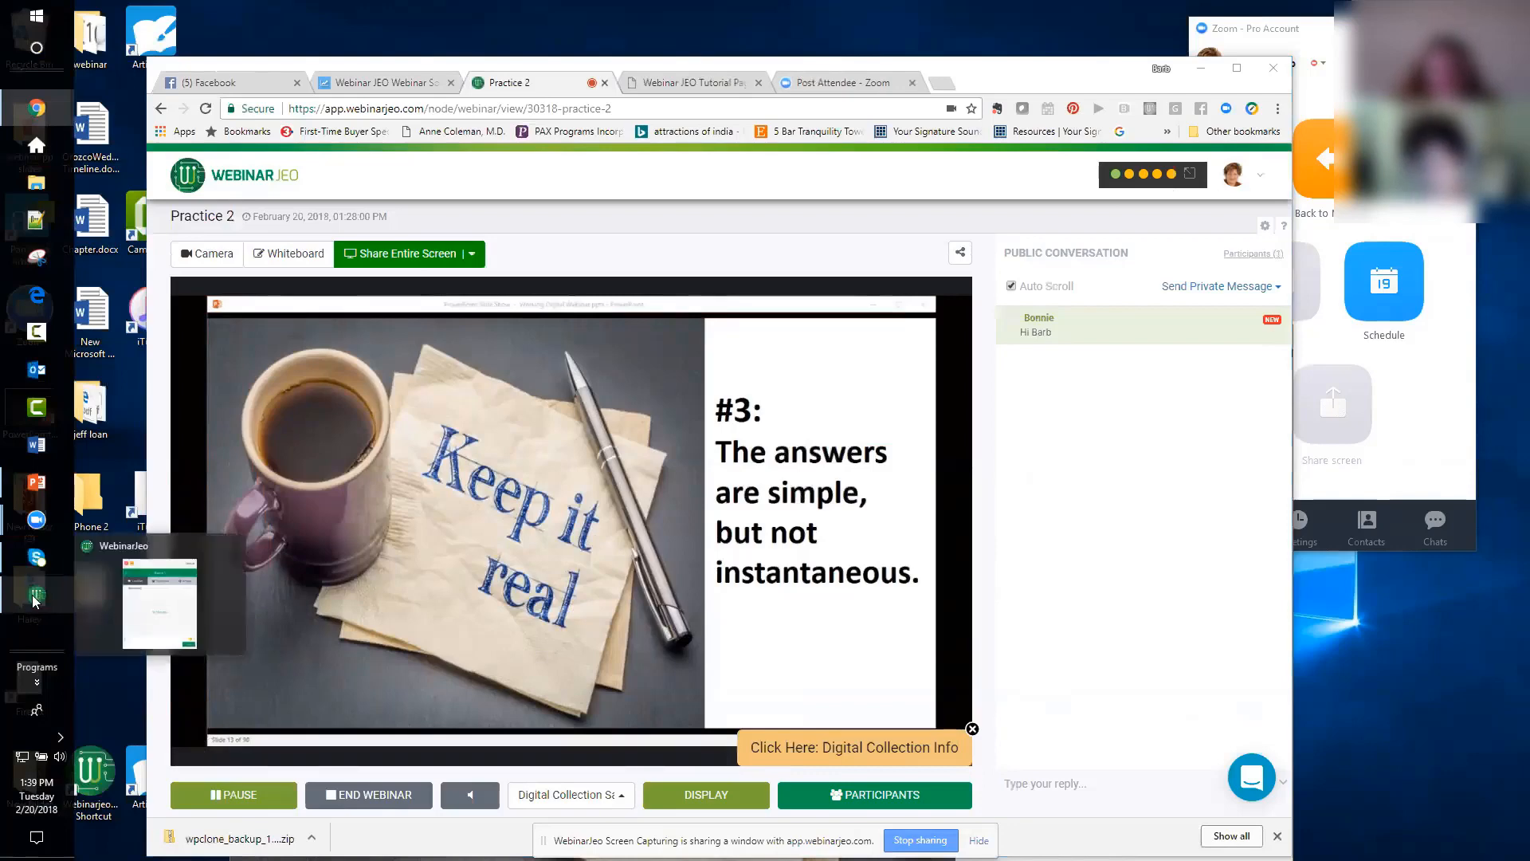
pyautogui.click(124, 617)
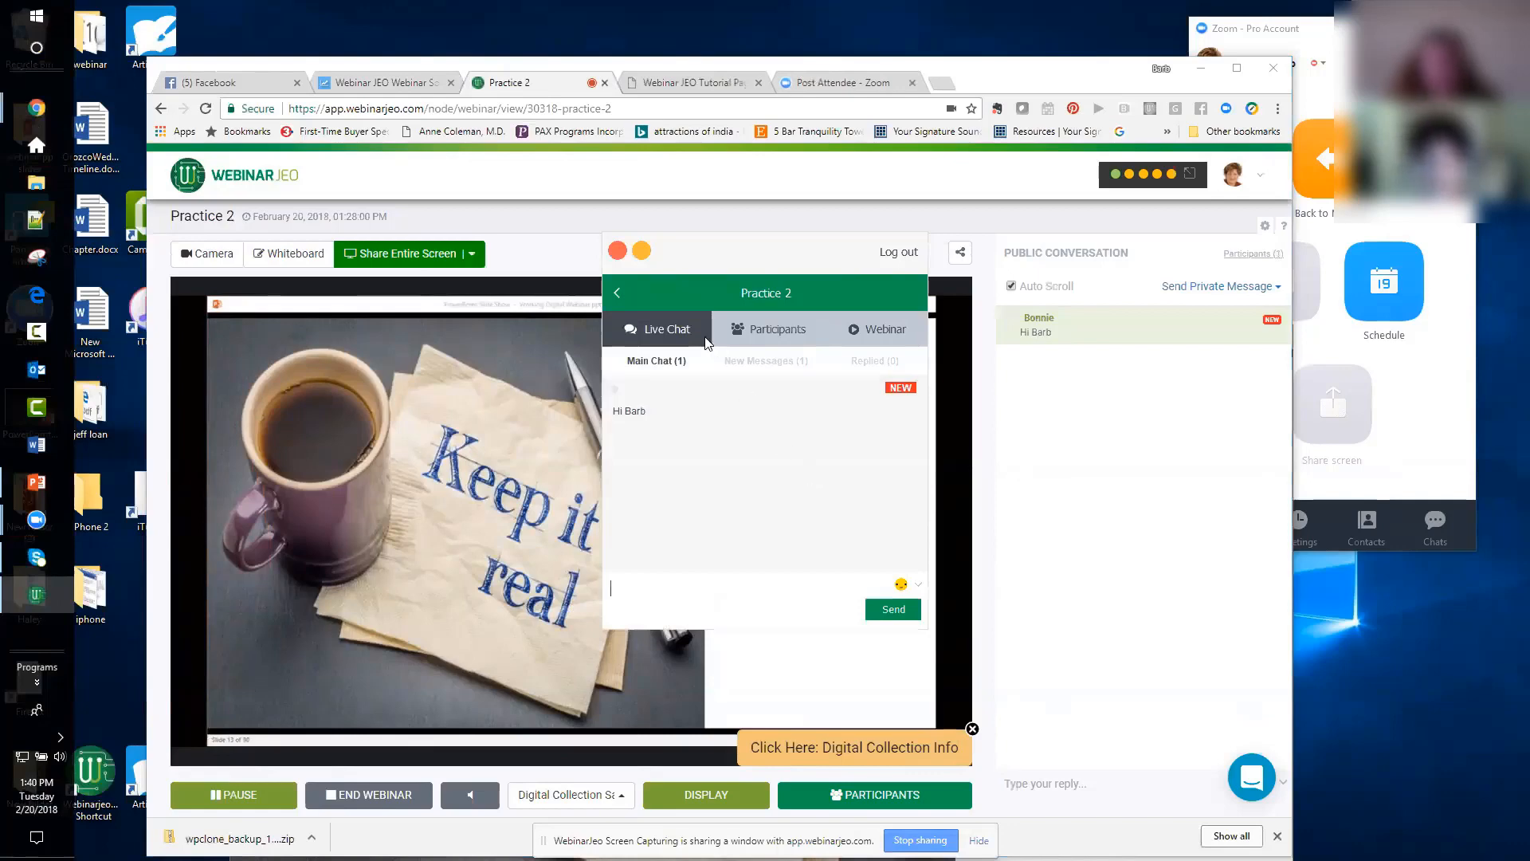
pyautogui.click(641, 252)
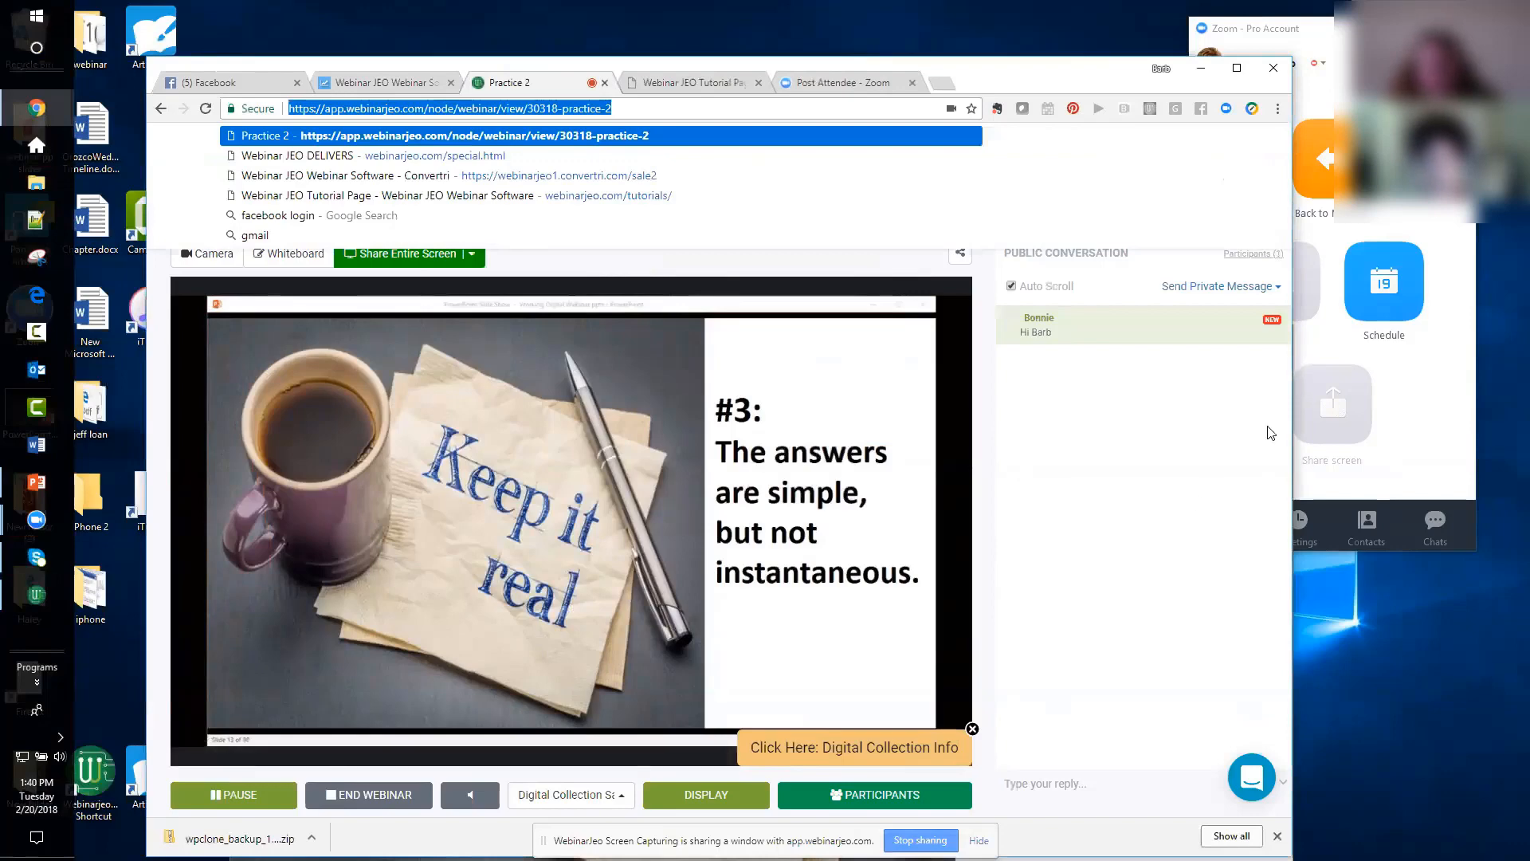
# - Place the slide show window and the webinar browser window side by side, overlapping, with the slide show in front
pyautogui.click(37, 483)
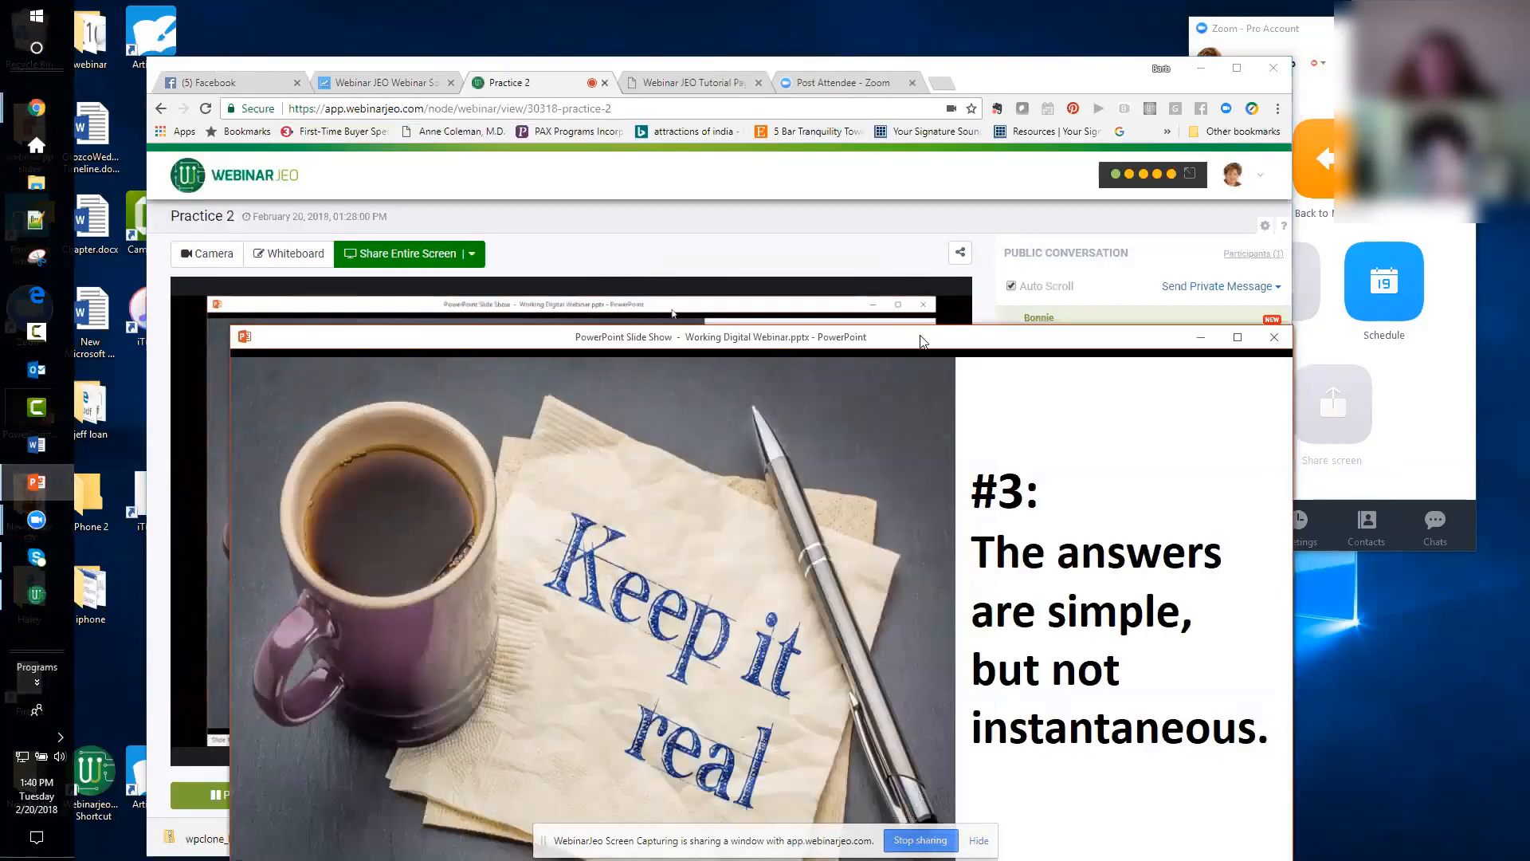
pyautogui.moveTo(921, 341); pyautogui.dragTo(791, 182)
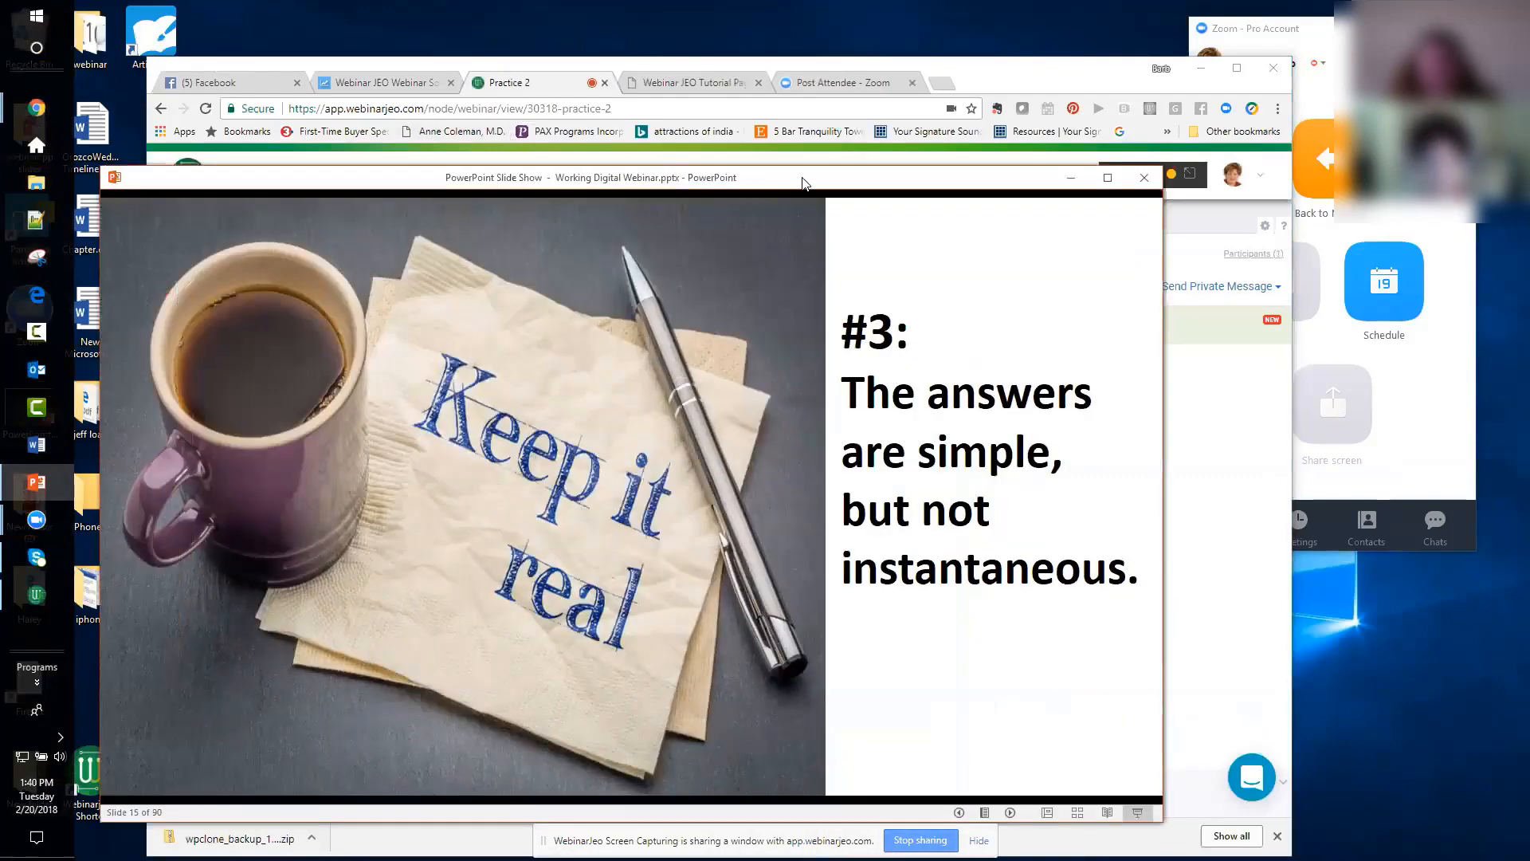
pyautogui.moveTo(800, 181); pyautogui.dragTo(736, 151)
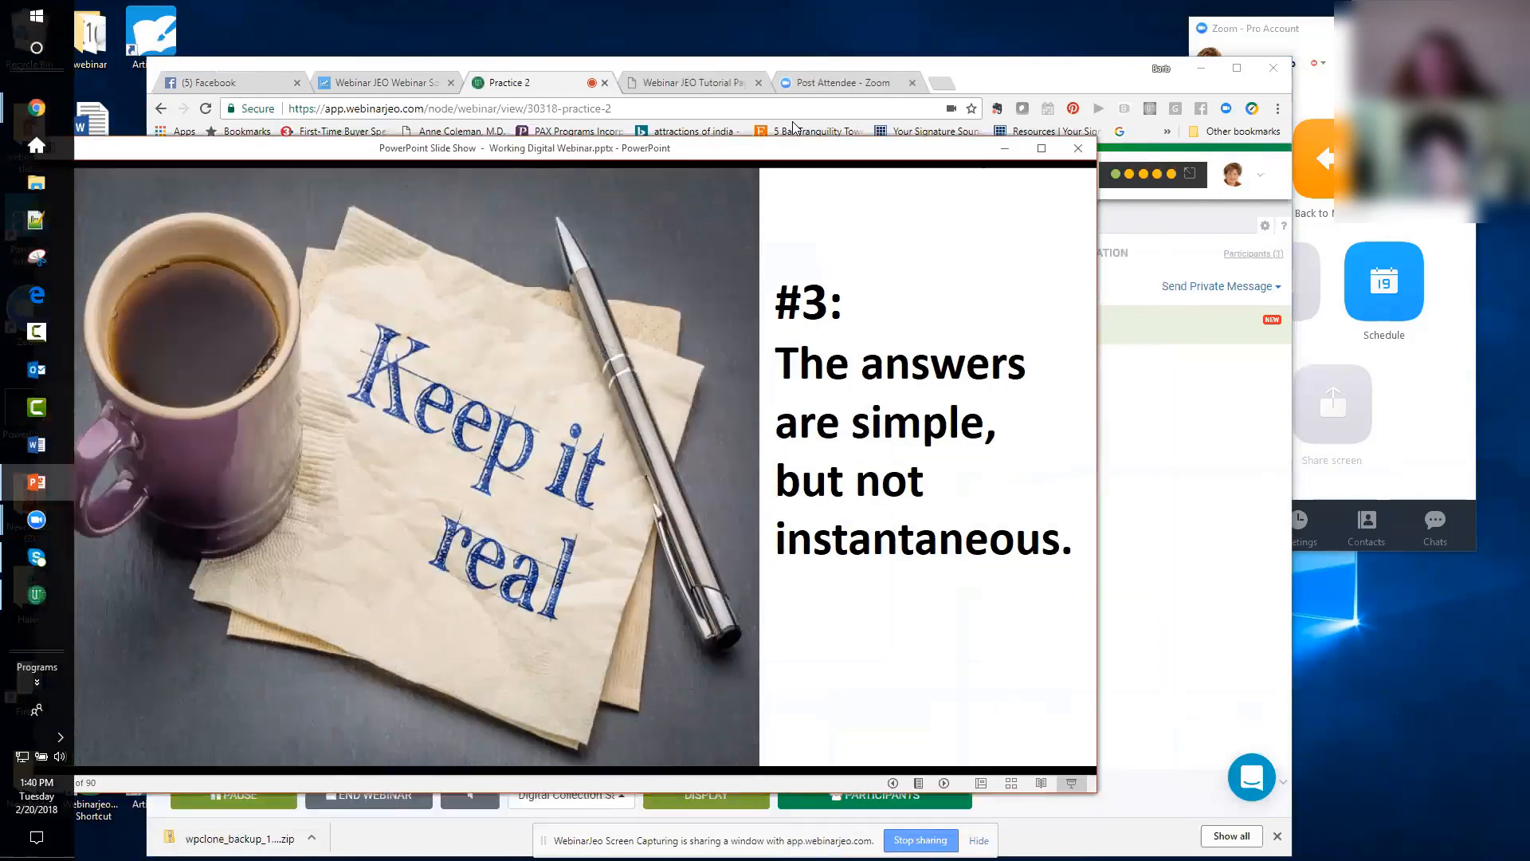
pyautogui.click(981, 77)
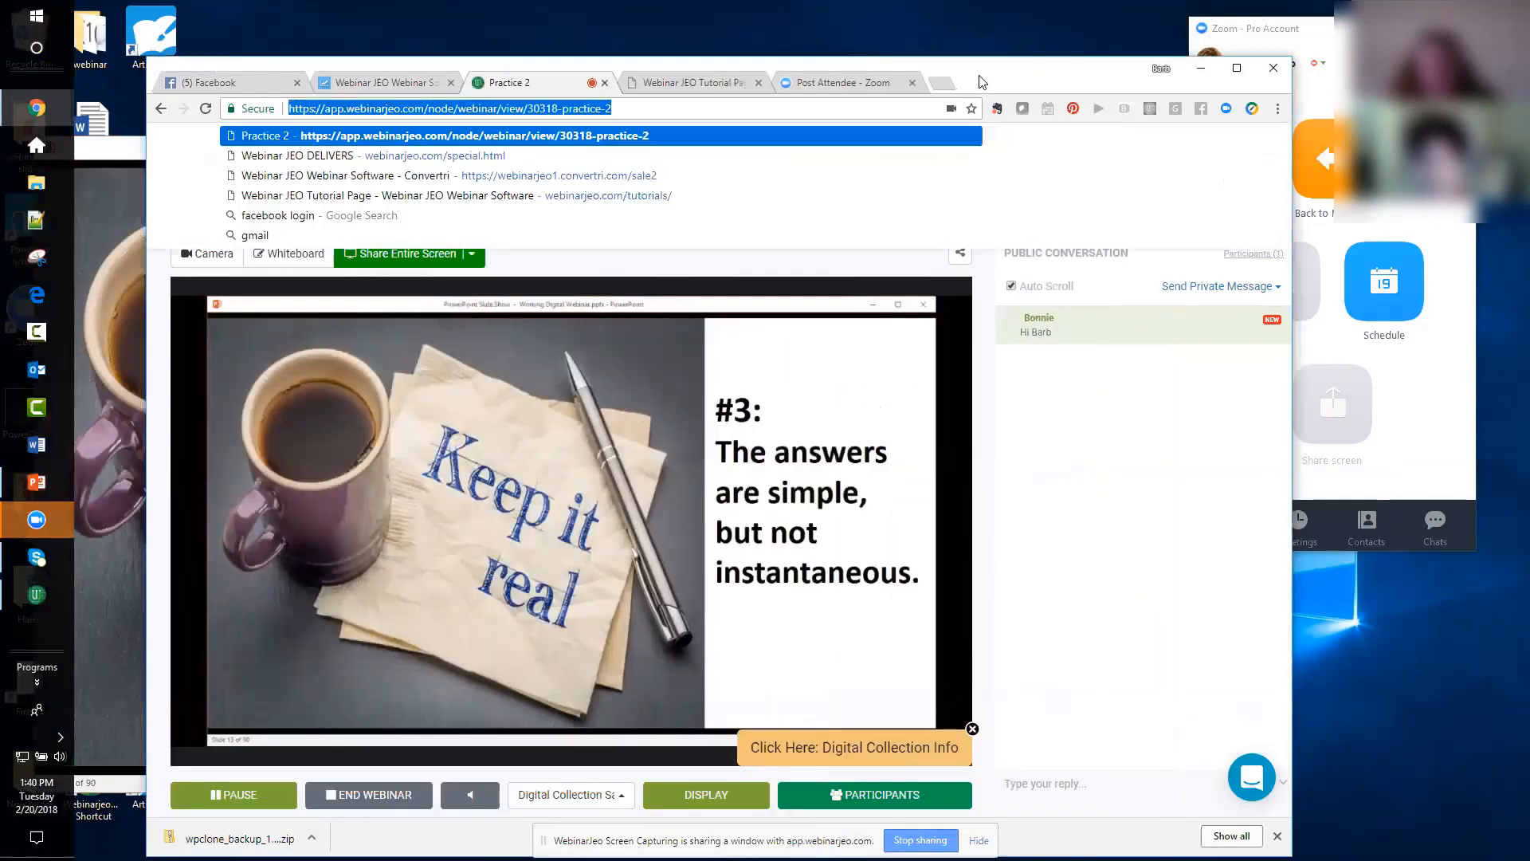
pyautogui.moveTo(981, 79); pyautogui.dragTo(1179, 68)
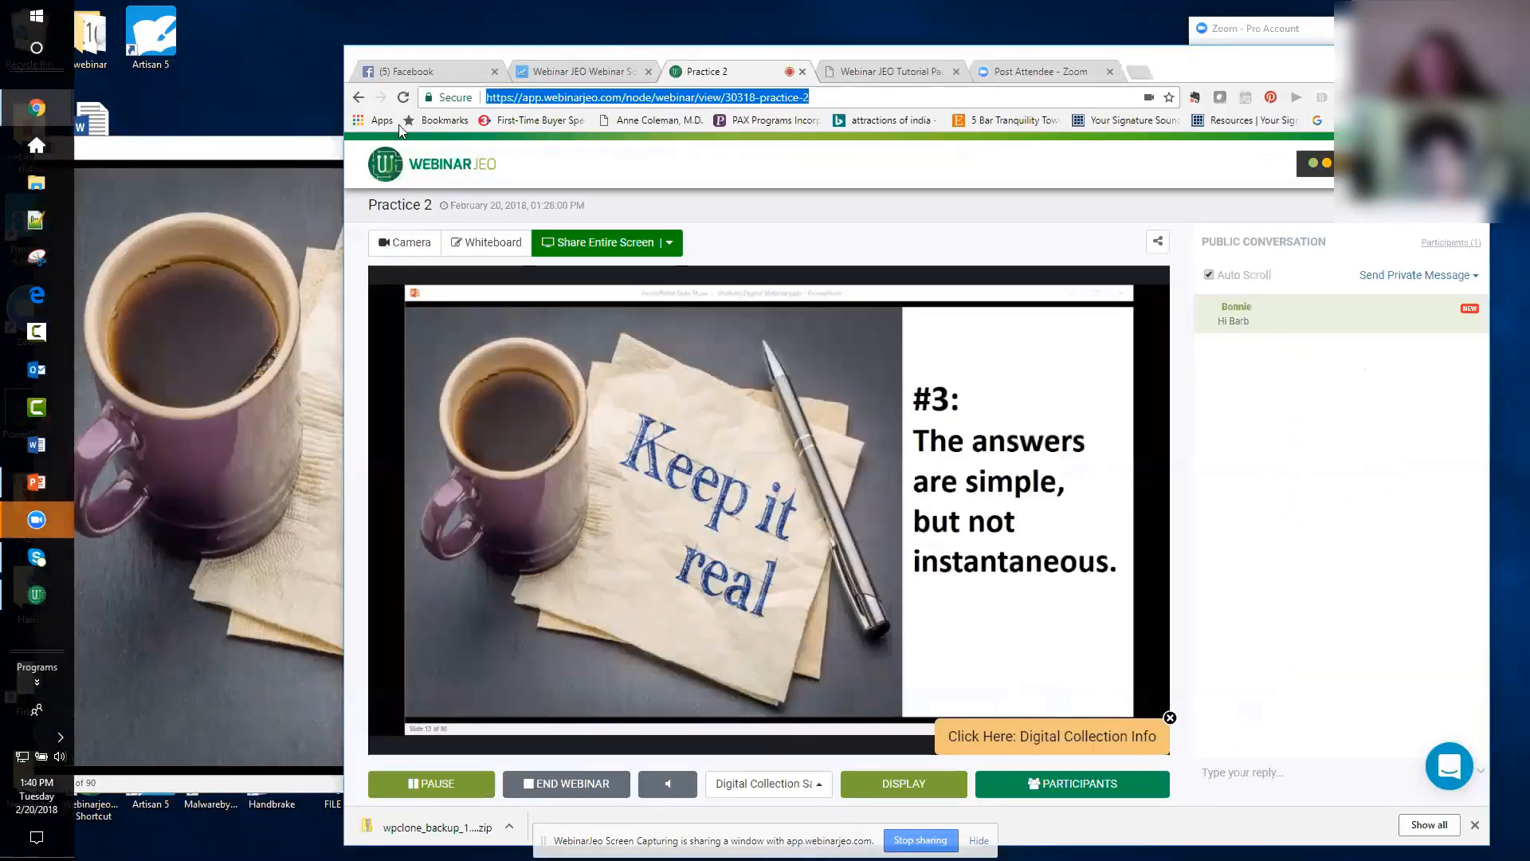
pyautogui.click(323, 149)
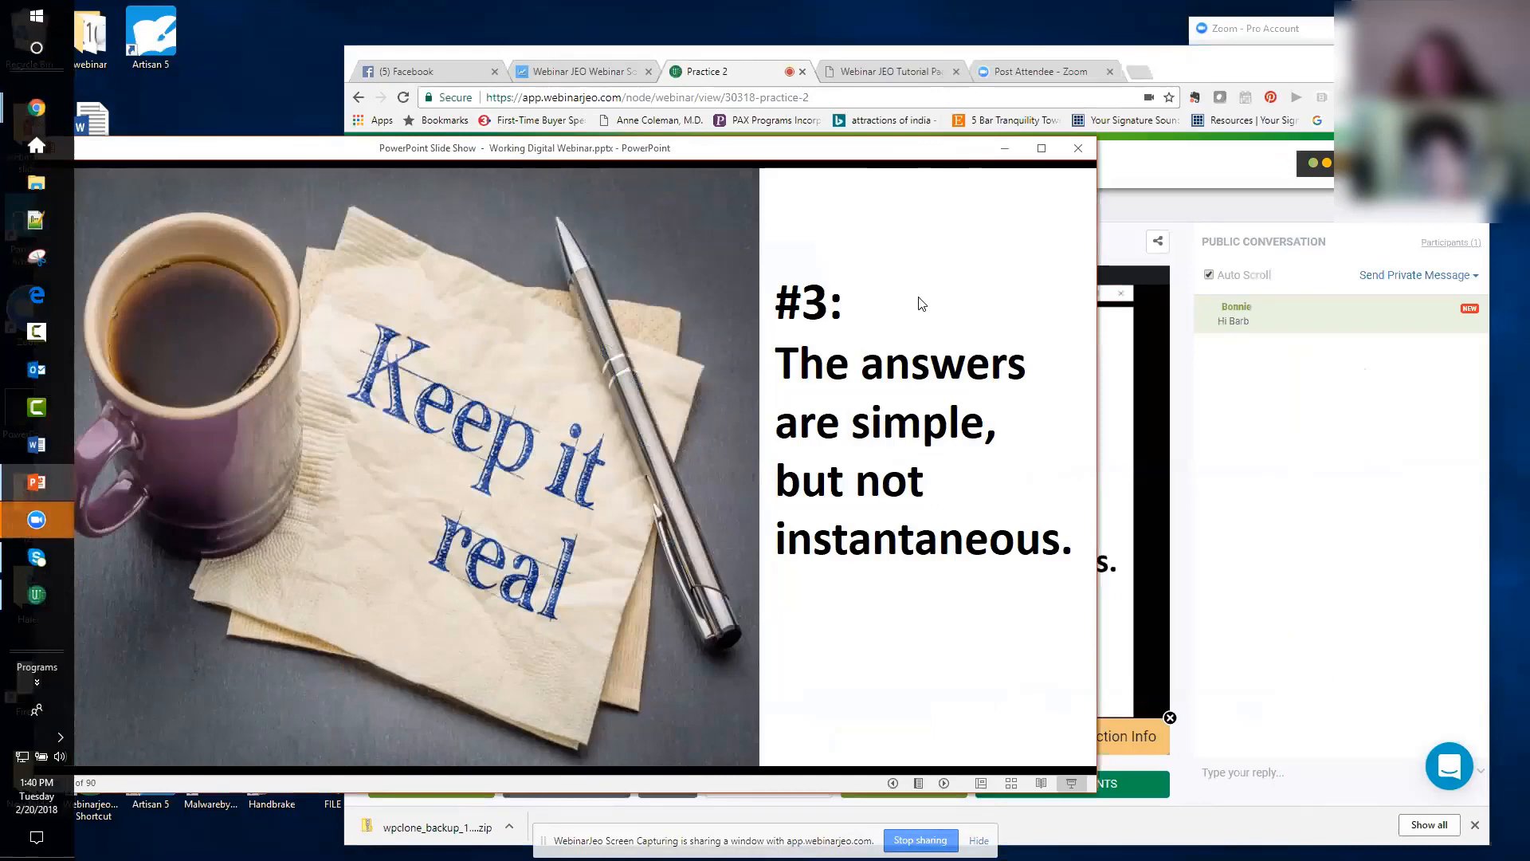
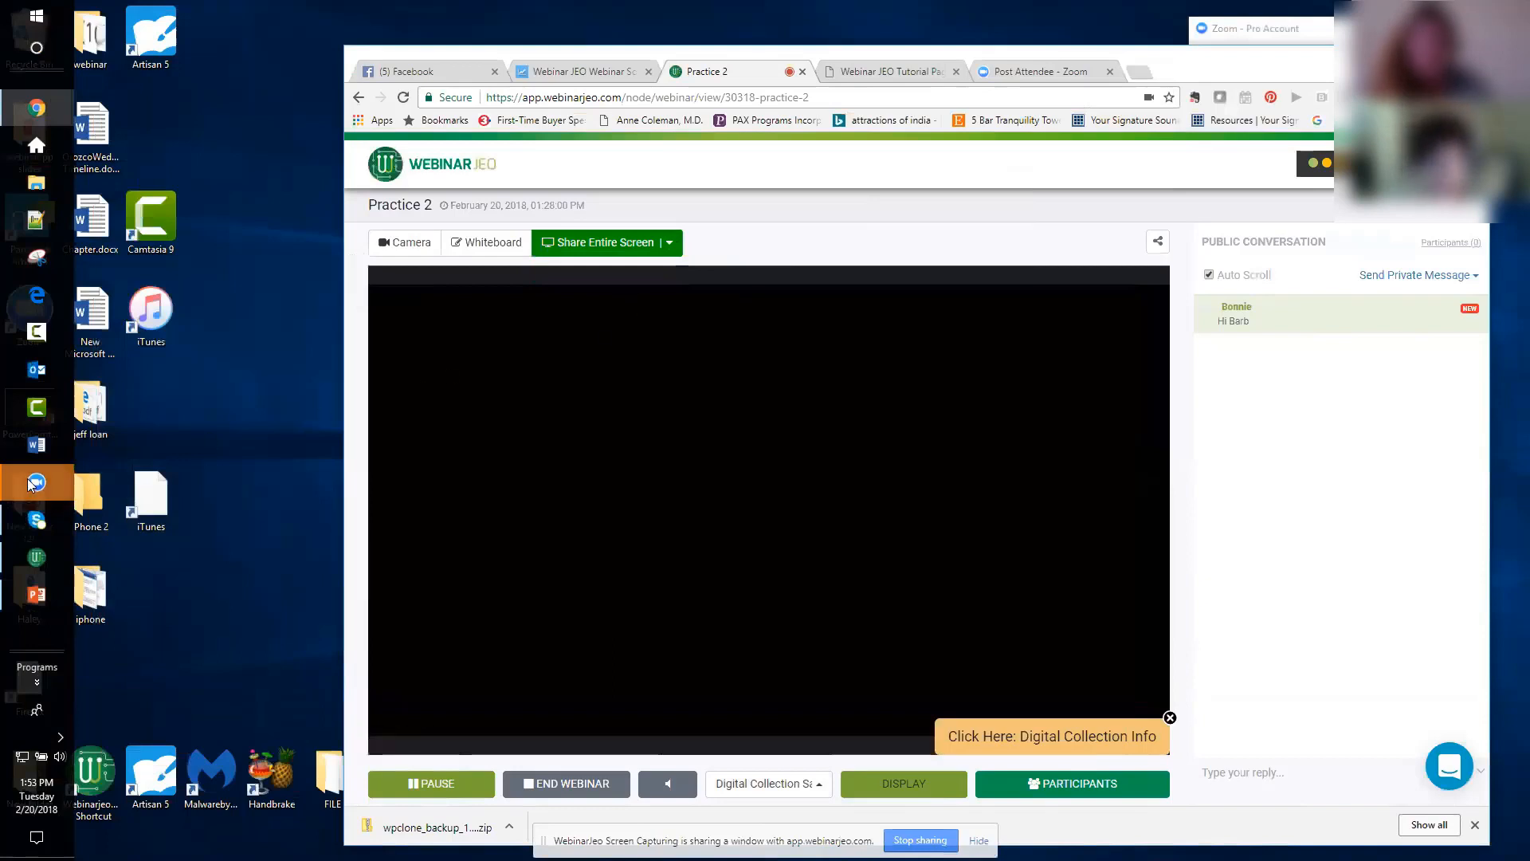
# - Restore the slide show window over the webinar page, shift it slightly and minimize it again
pyautogui.moveTo(35, 594)
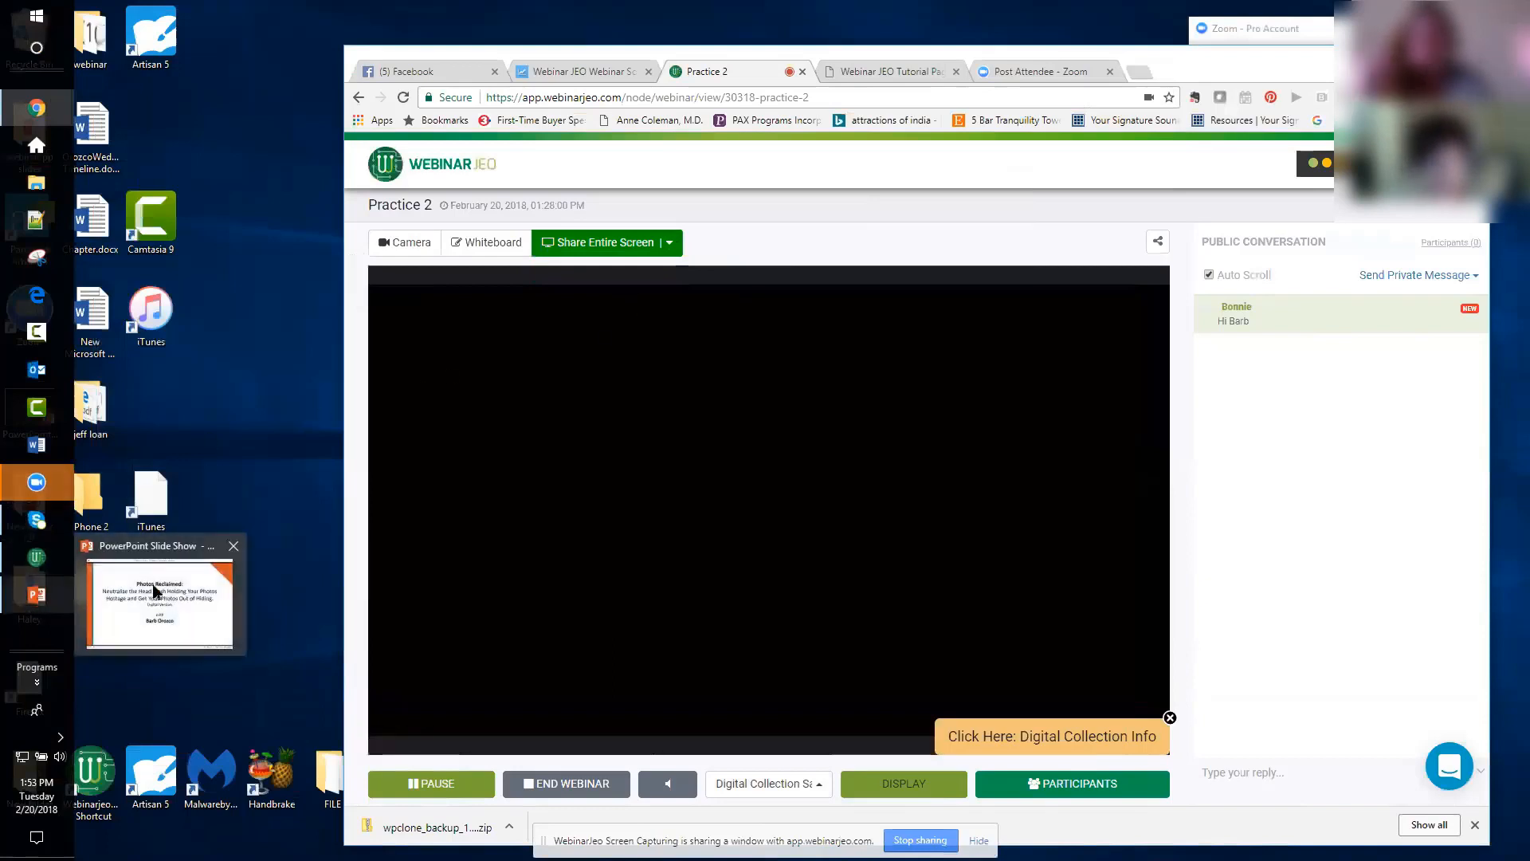
pyautogui.click(194, 563)
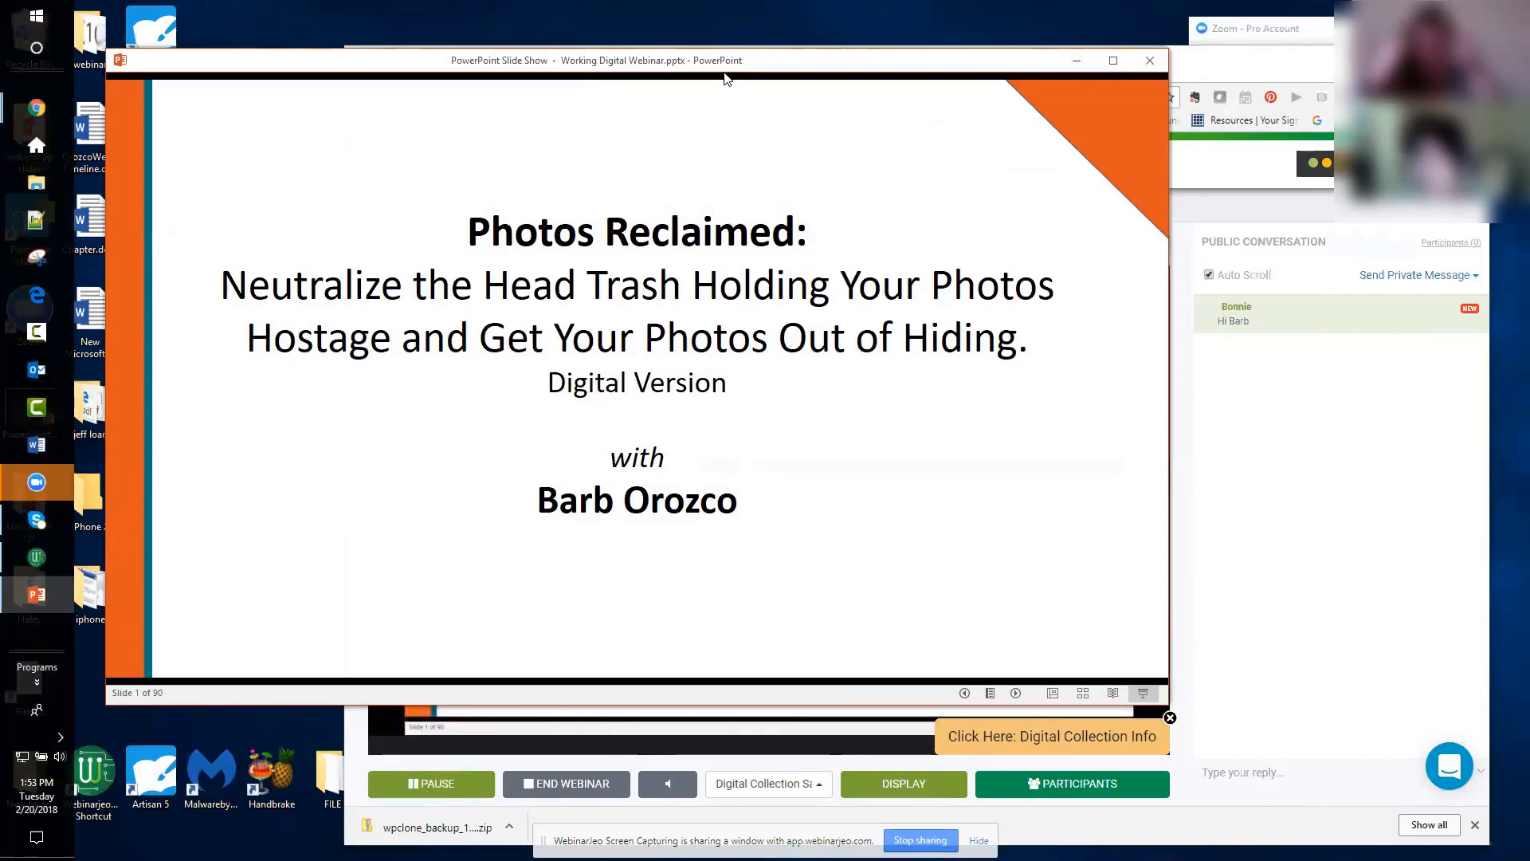
pyautogui.moveTo(909, 67); pyautogui.dragTo(897, 98)
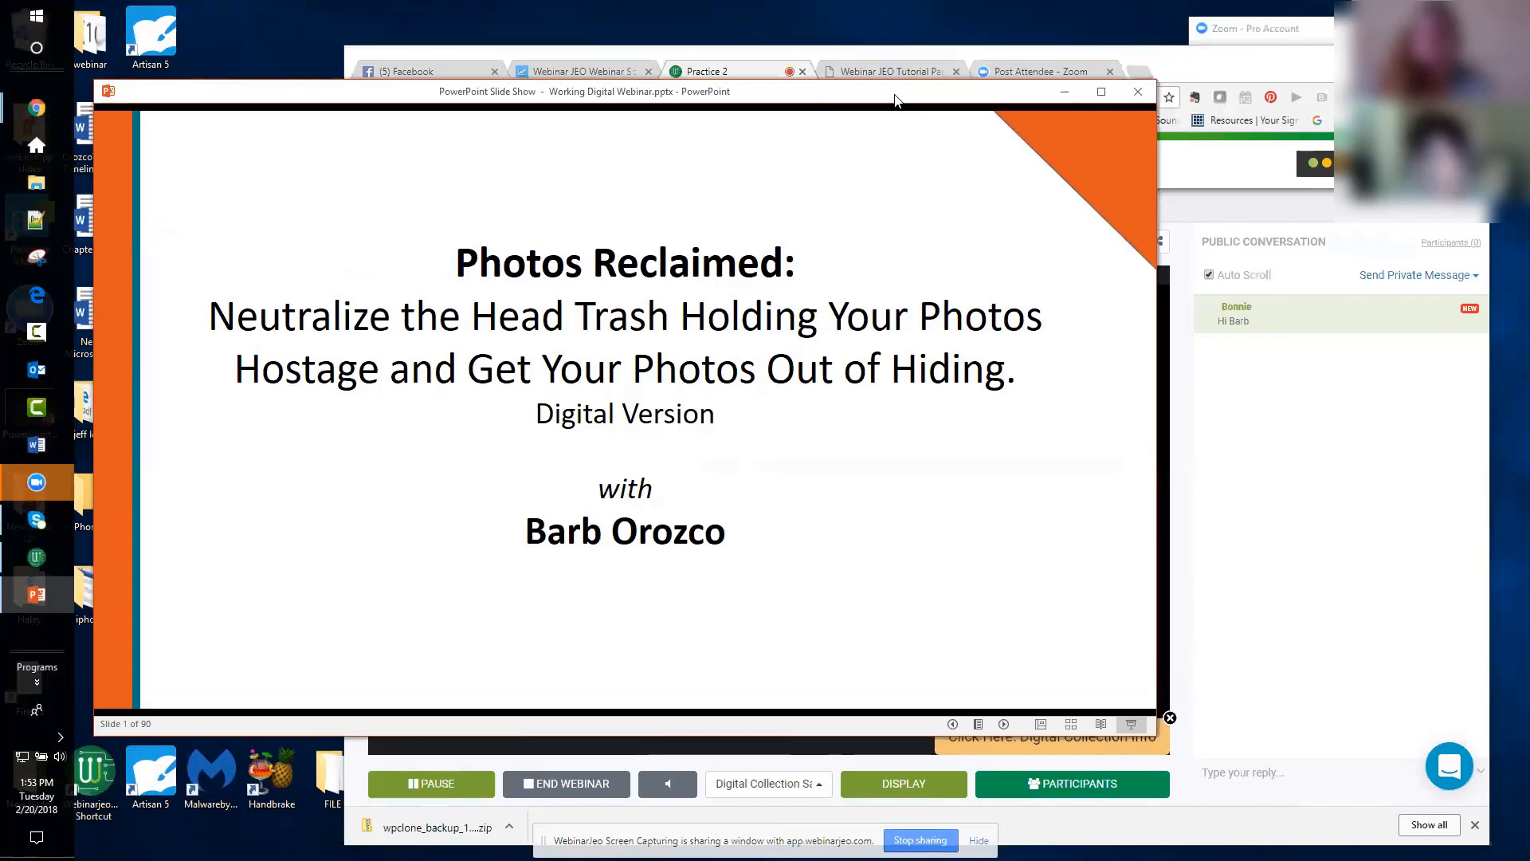
pyautogui.click(1064, 93)
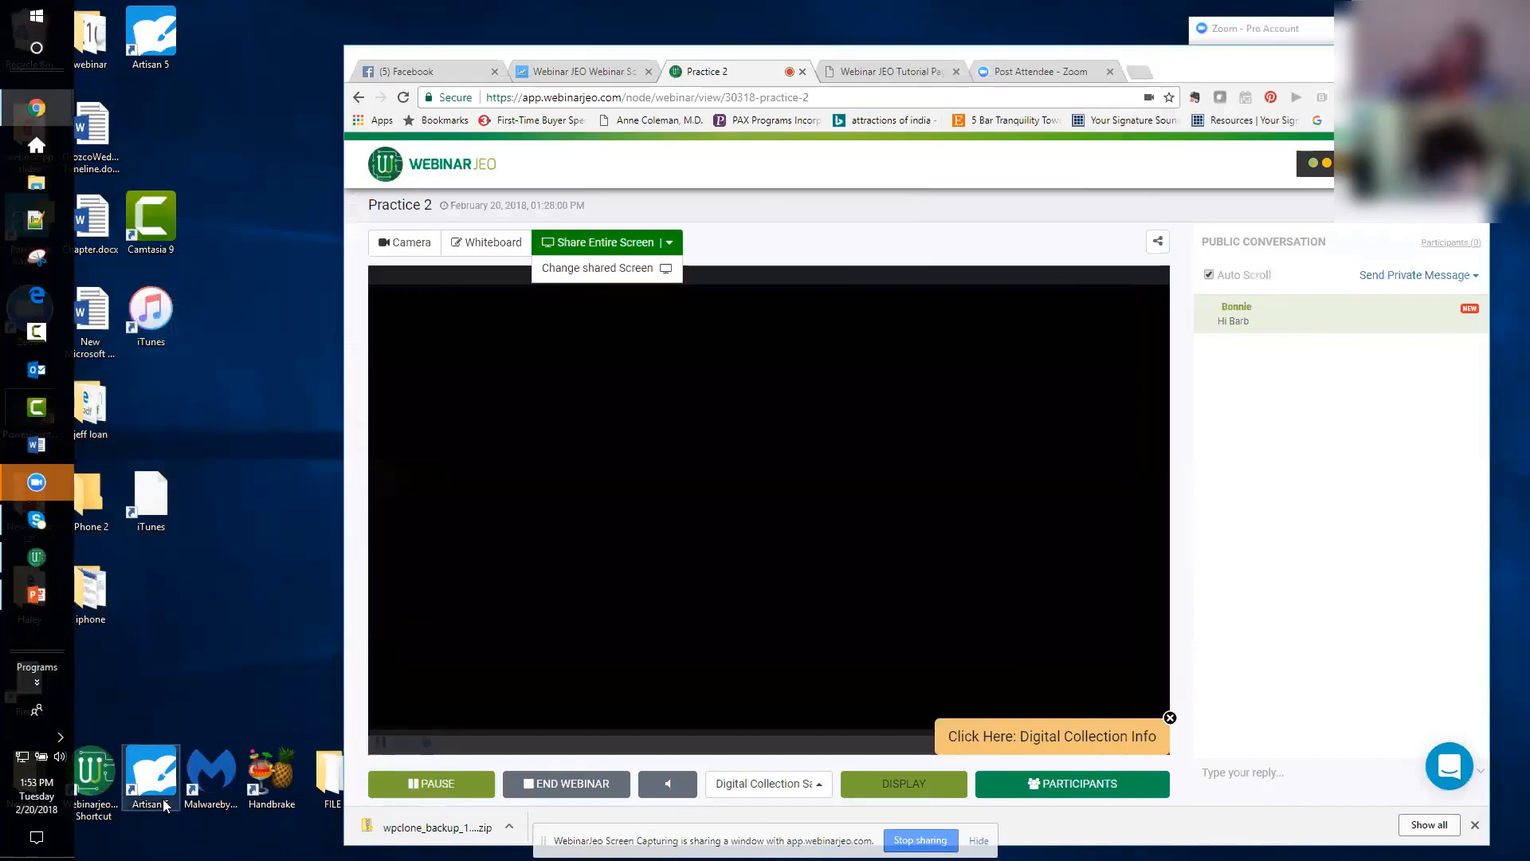
# - Launch Artisan 5 from its desktop shortcut and reduce its maximized window so the webinar page stays in view
pyautogui.doubleClick(154, 774)
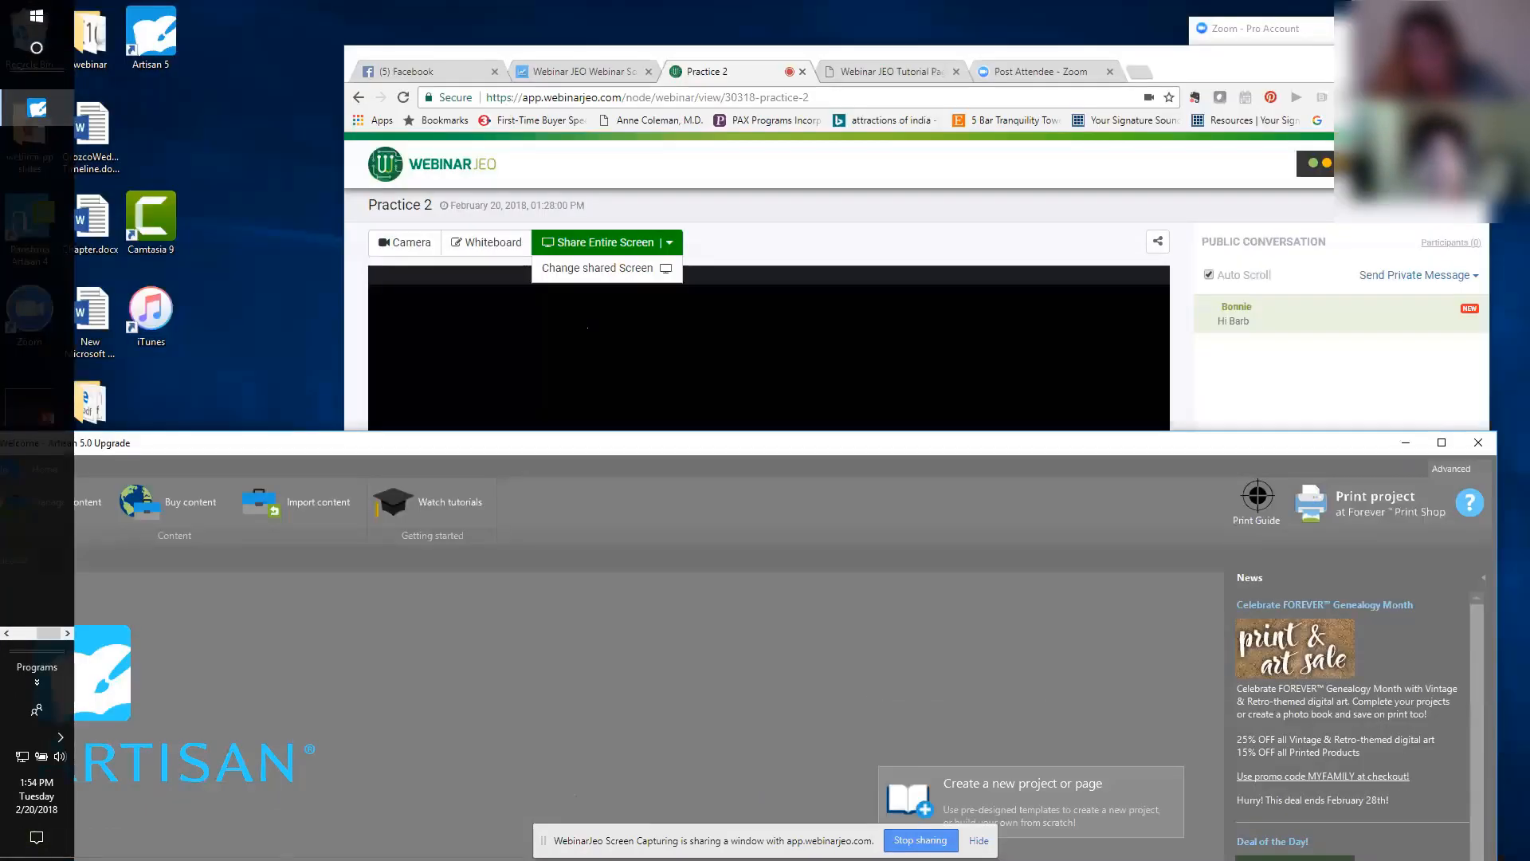
pyautogui.doubleClick(1174, 17)
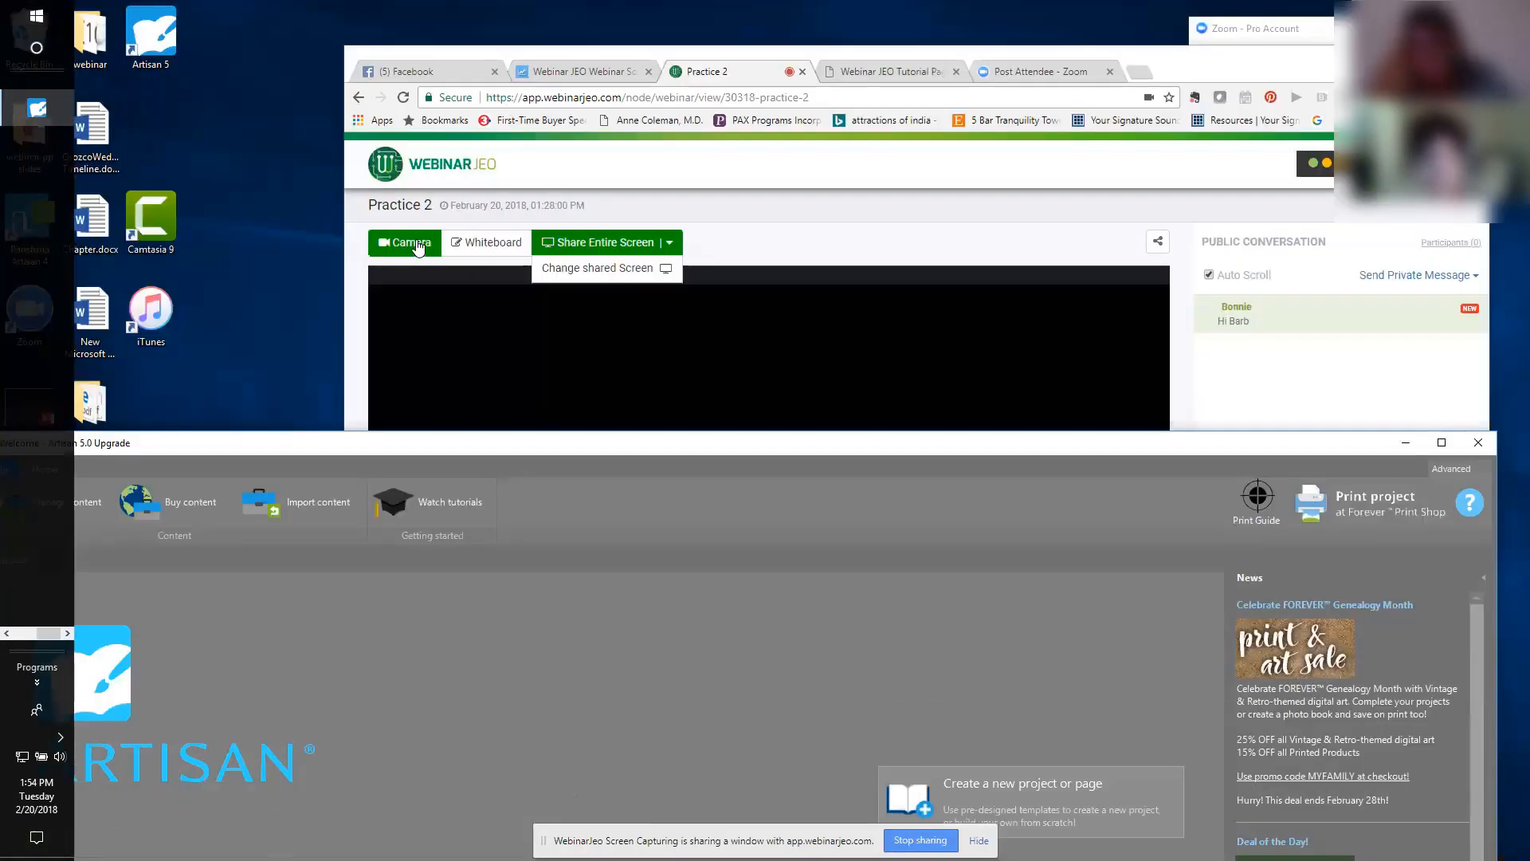
# - Switch the webinar to the whiteboard and close the Digital Collection Info offer
pyautogui.click(483, 242)
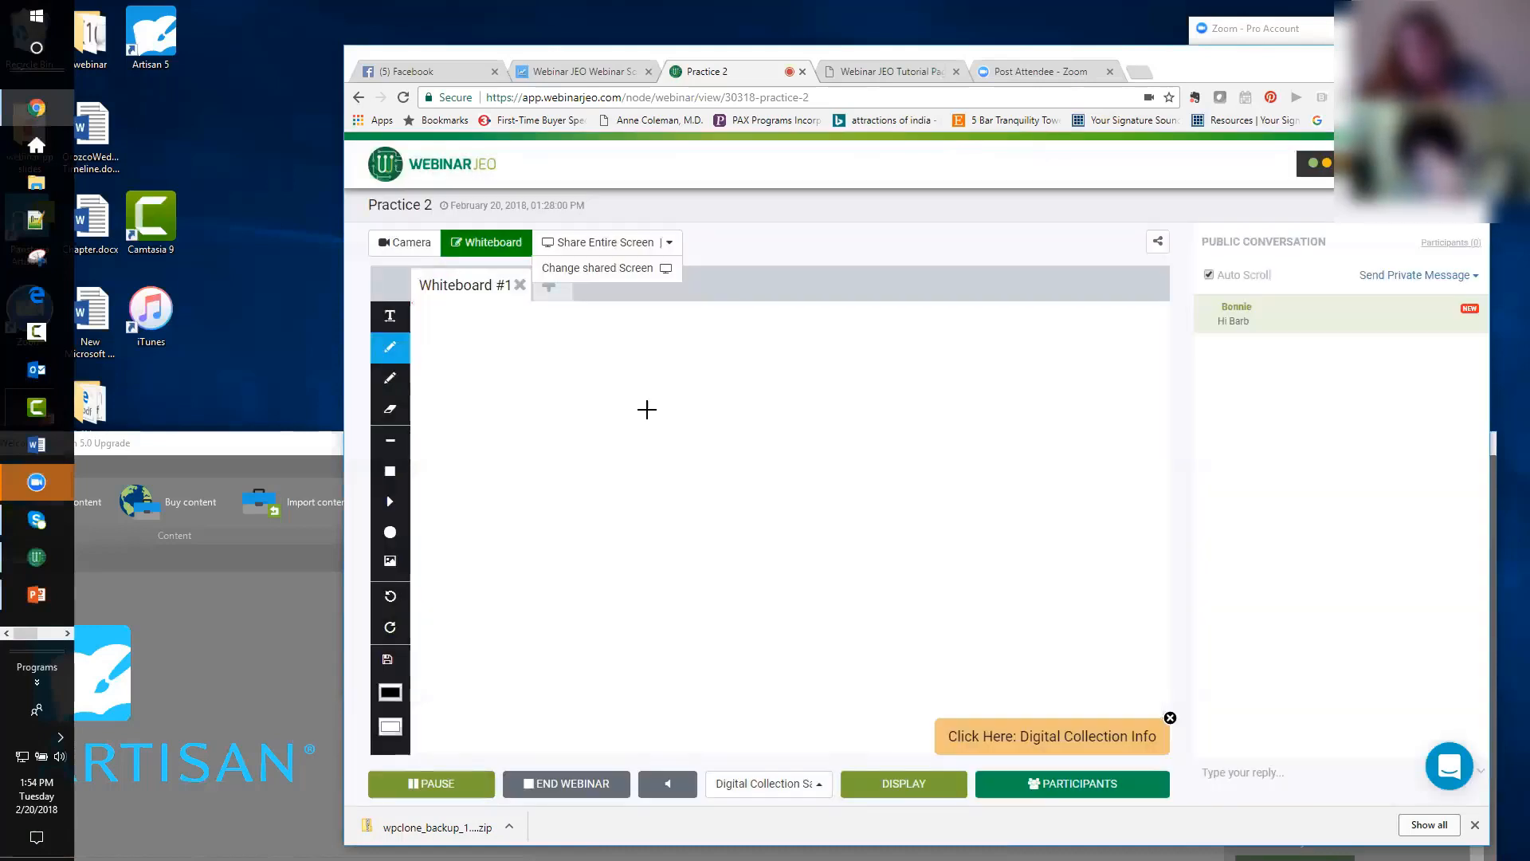
pyautogui.click(1170, 718)
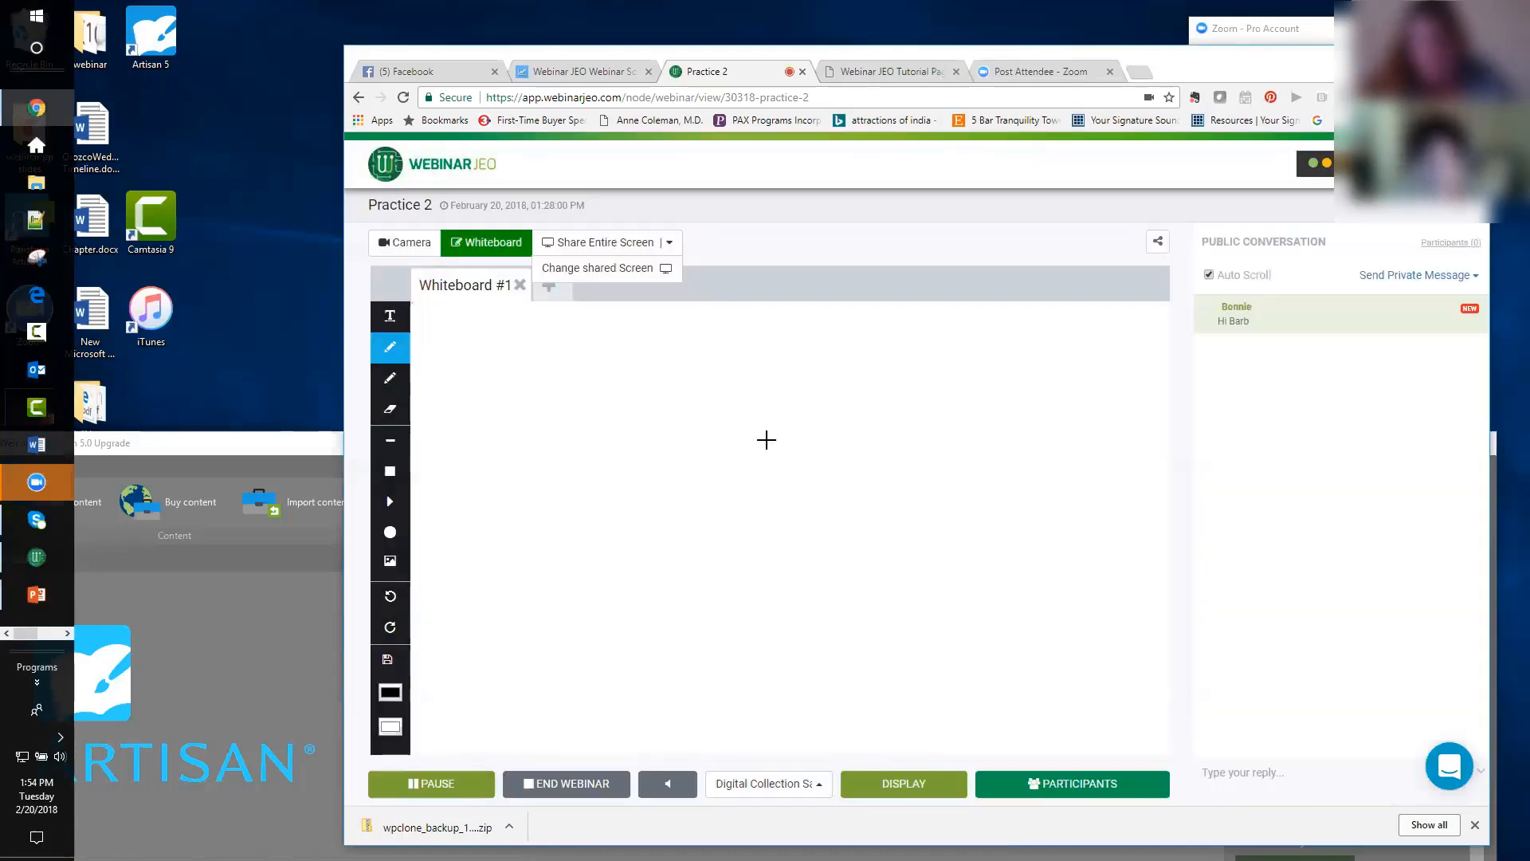
# - Change the webinar's shared screen to the Welcome - Artisan 5.0 application window
pyautogui.click(604, 268)
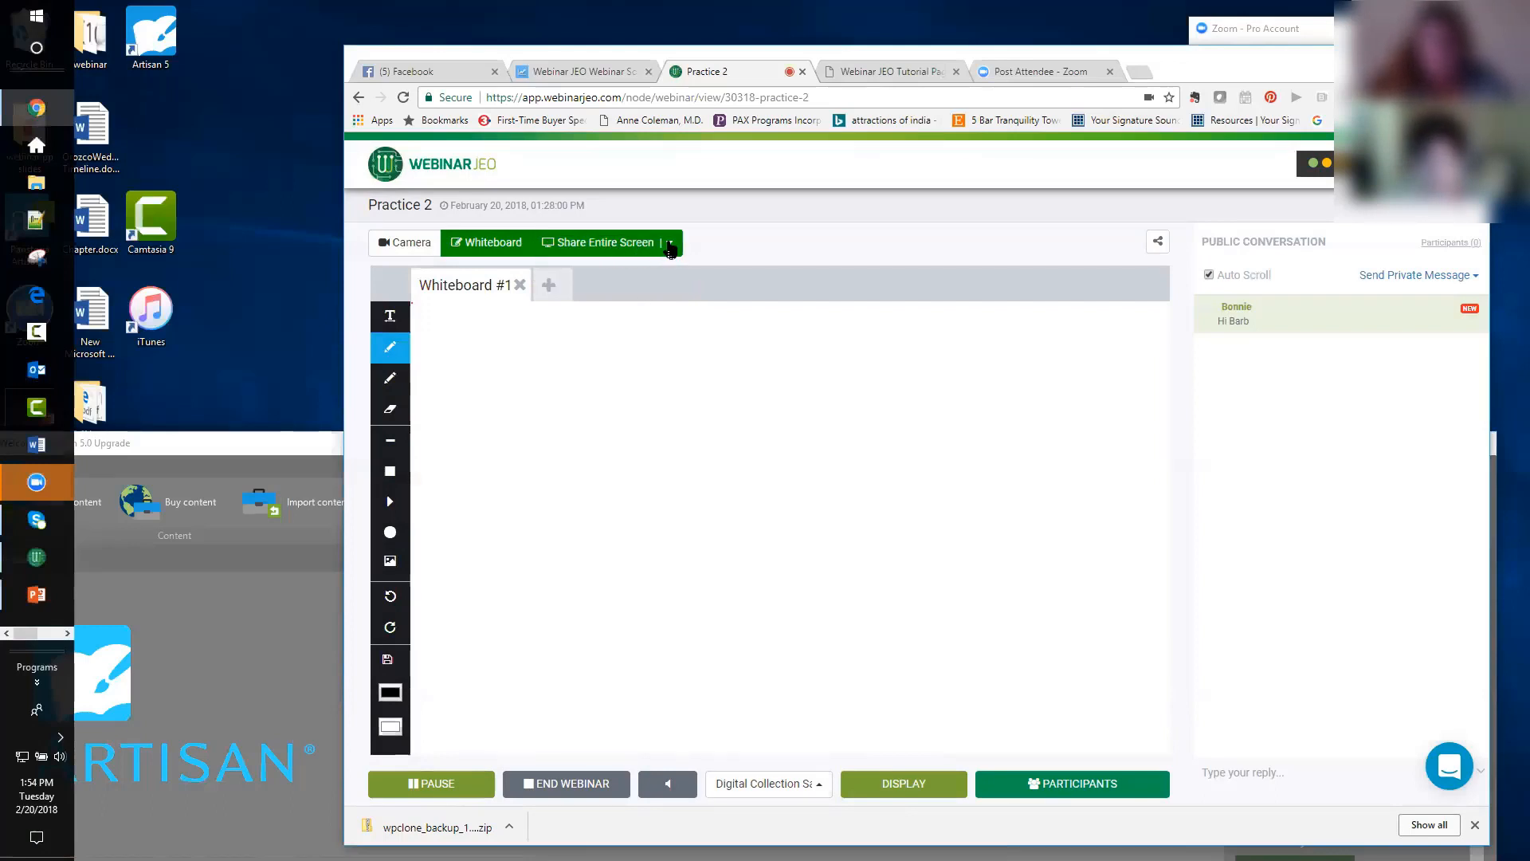
pyautogui.click(670, 244)
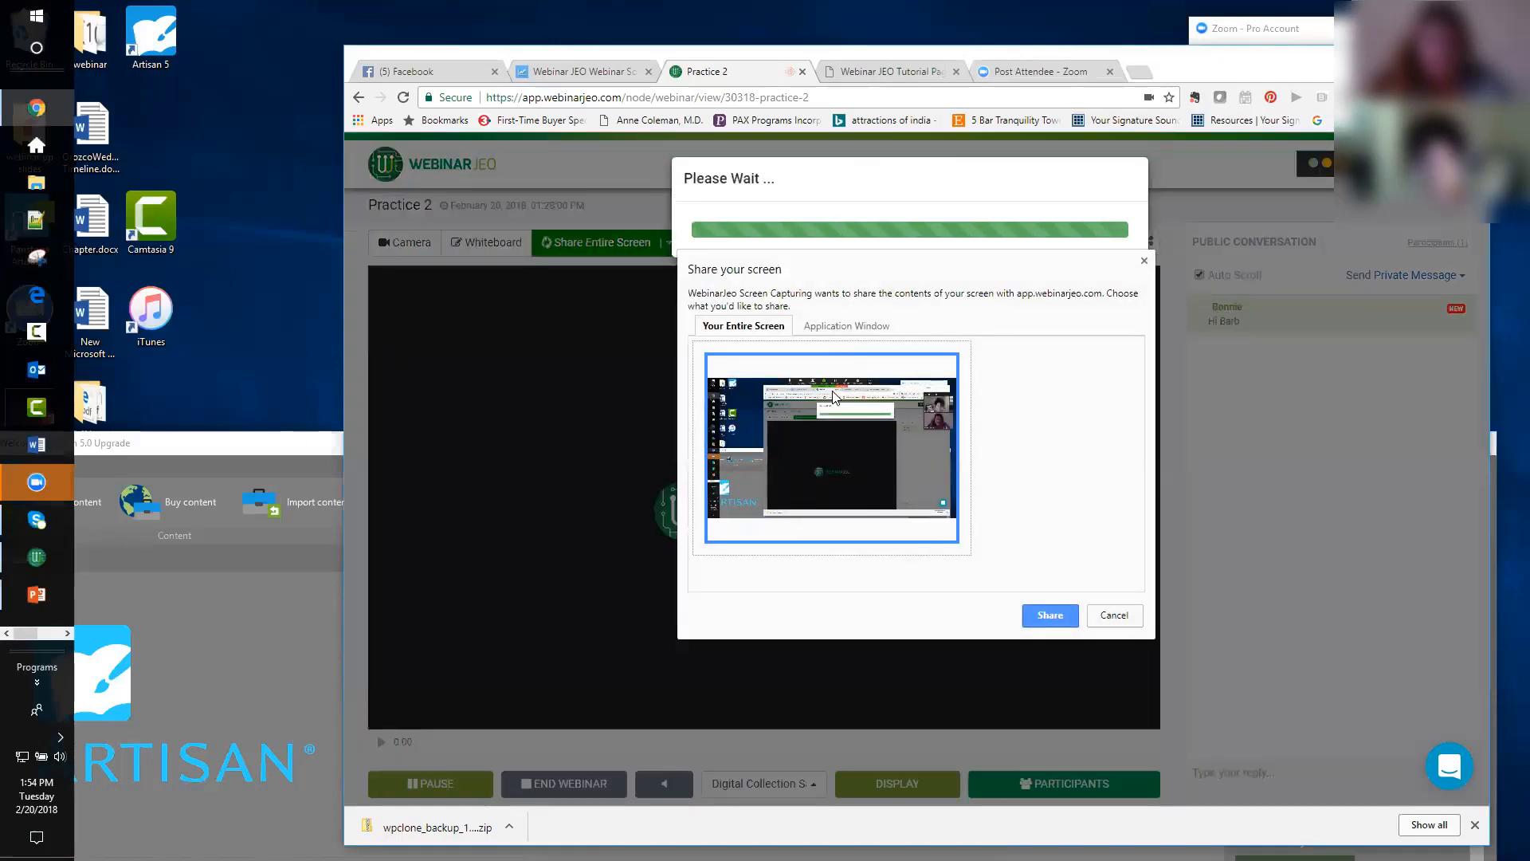
pyautogui.click(854, 326)
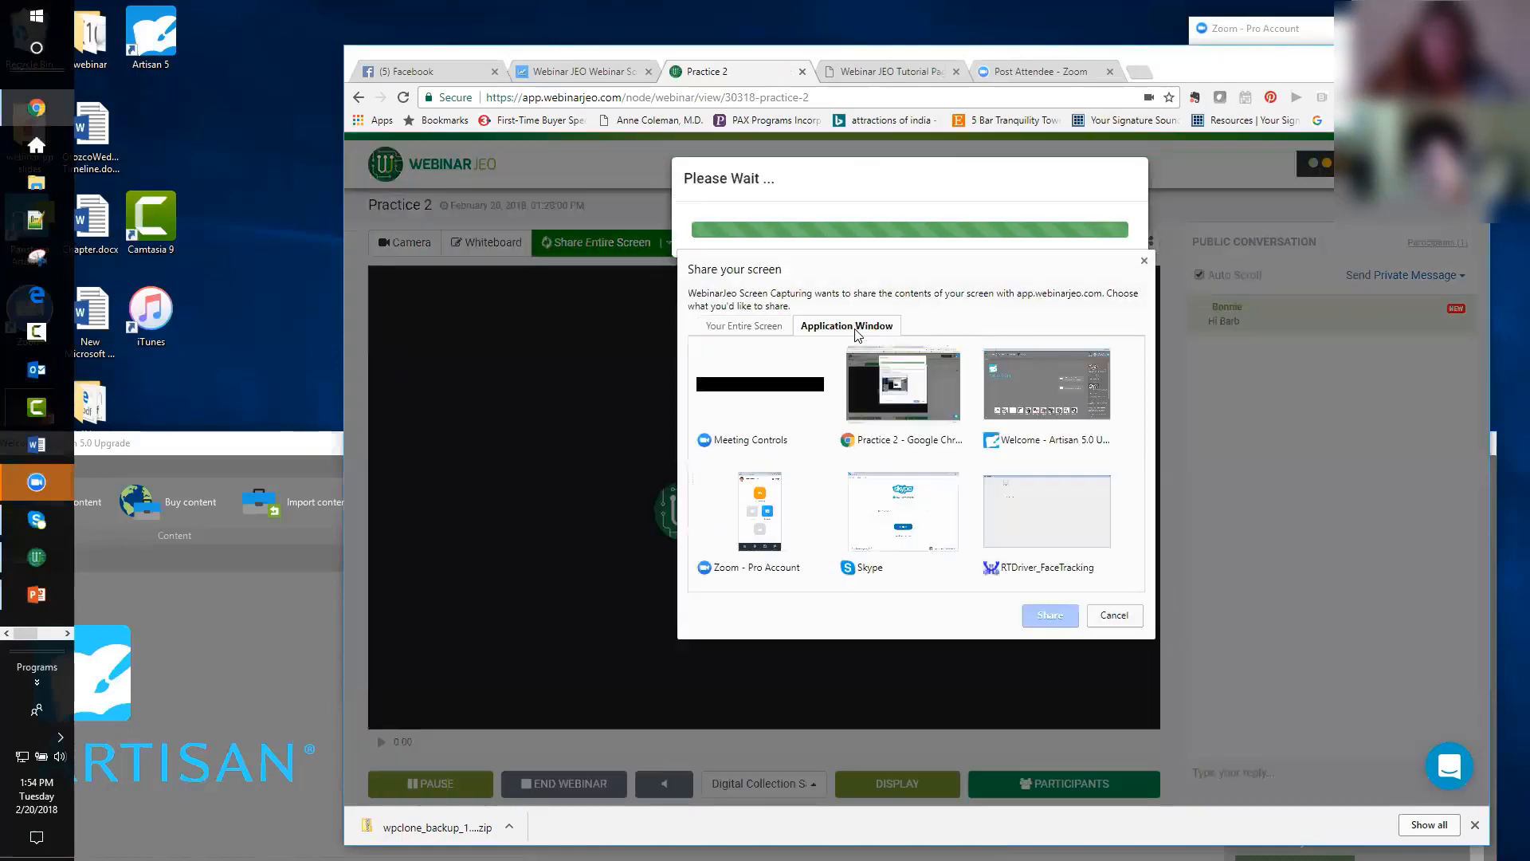
pyautogui.click(1034, 389)
pyautogui.click(1060, 612)
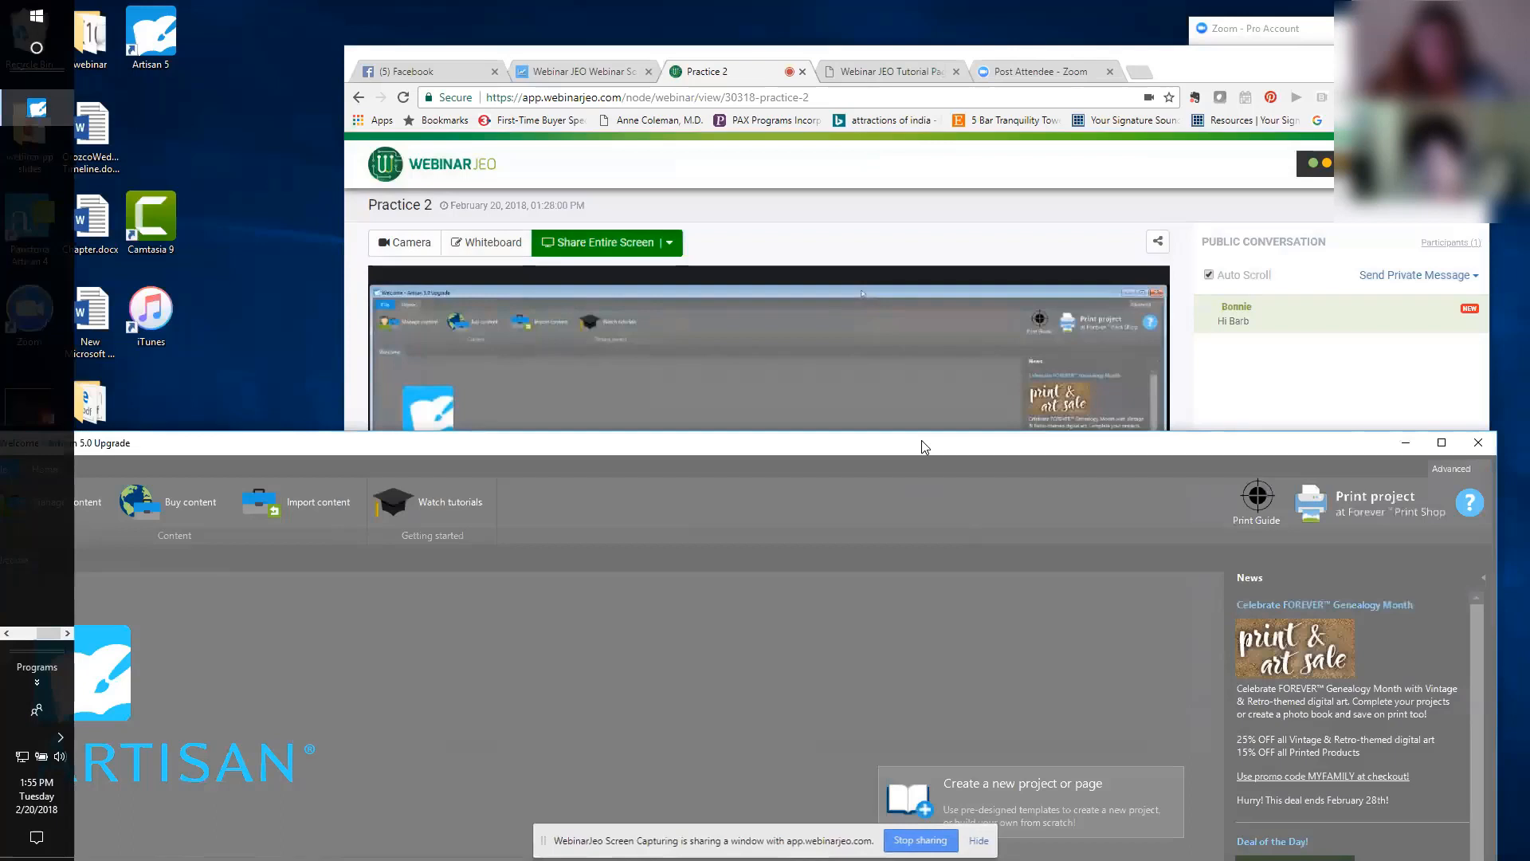
# - Make the Artisan window smaller and move it up over the webinar page so its recent projects are visible
pyautogui.moveTo(924, 446); pyautogui.dragTo(1043, 334)
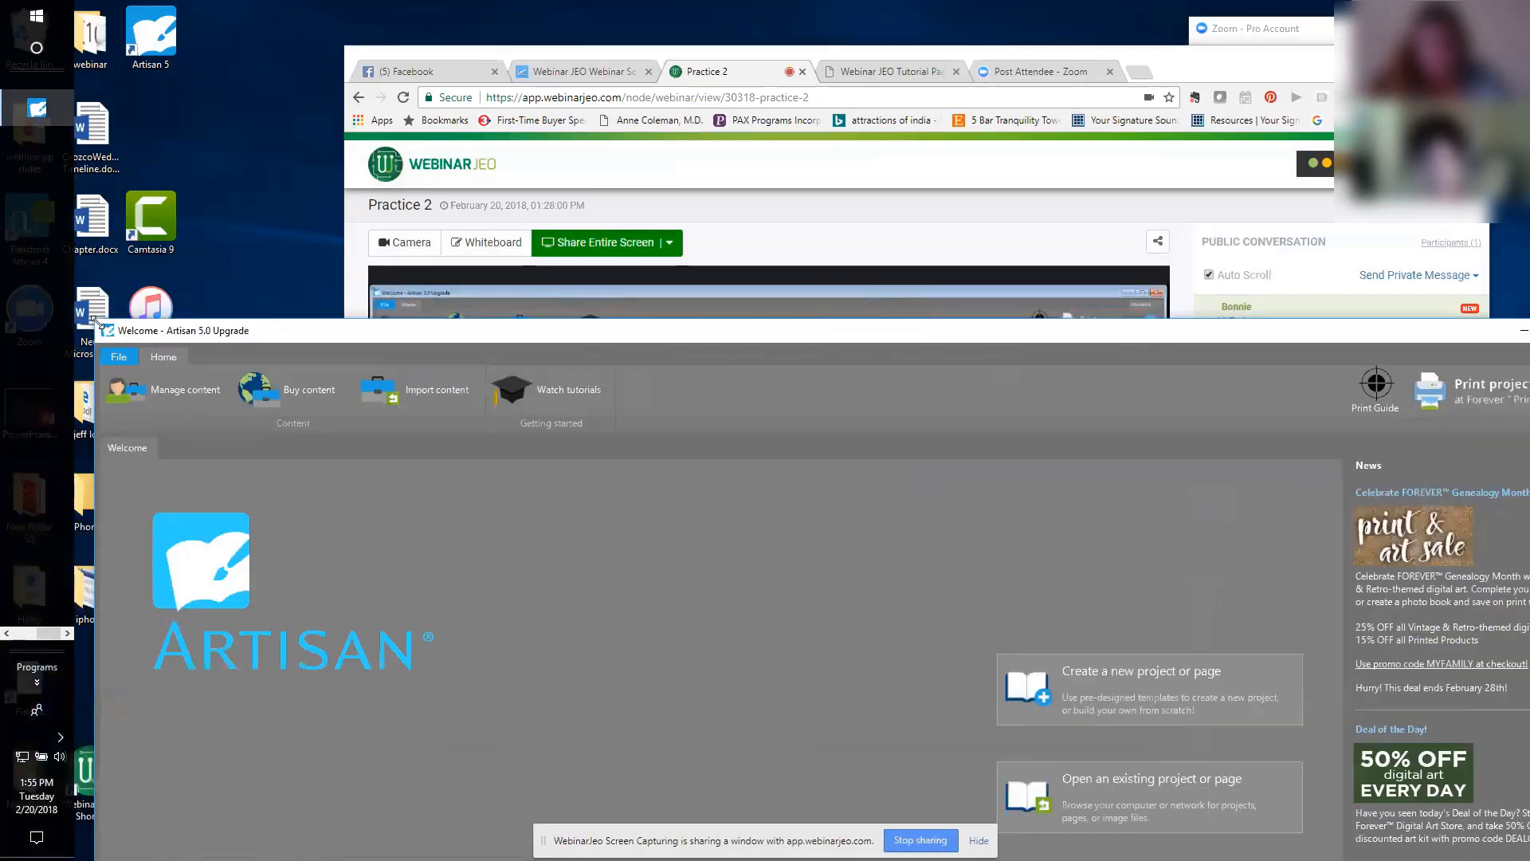
pyautogui.moveTo(96, 322); pyautogui.dragTo(373, 429)
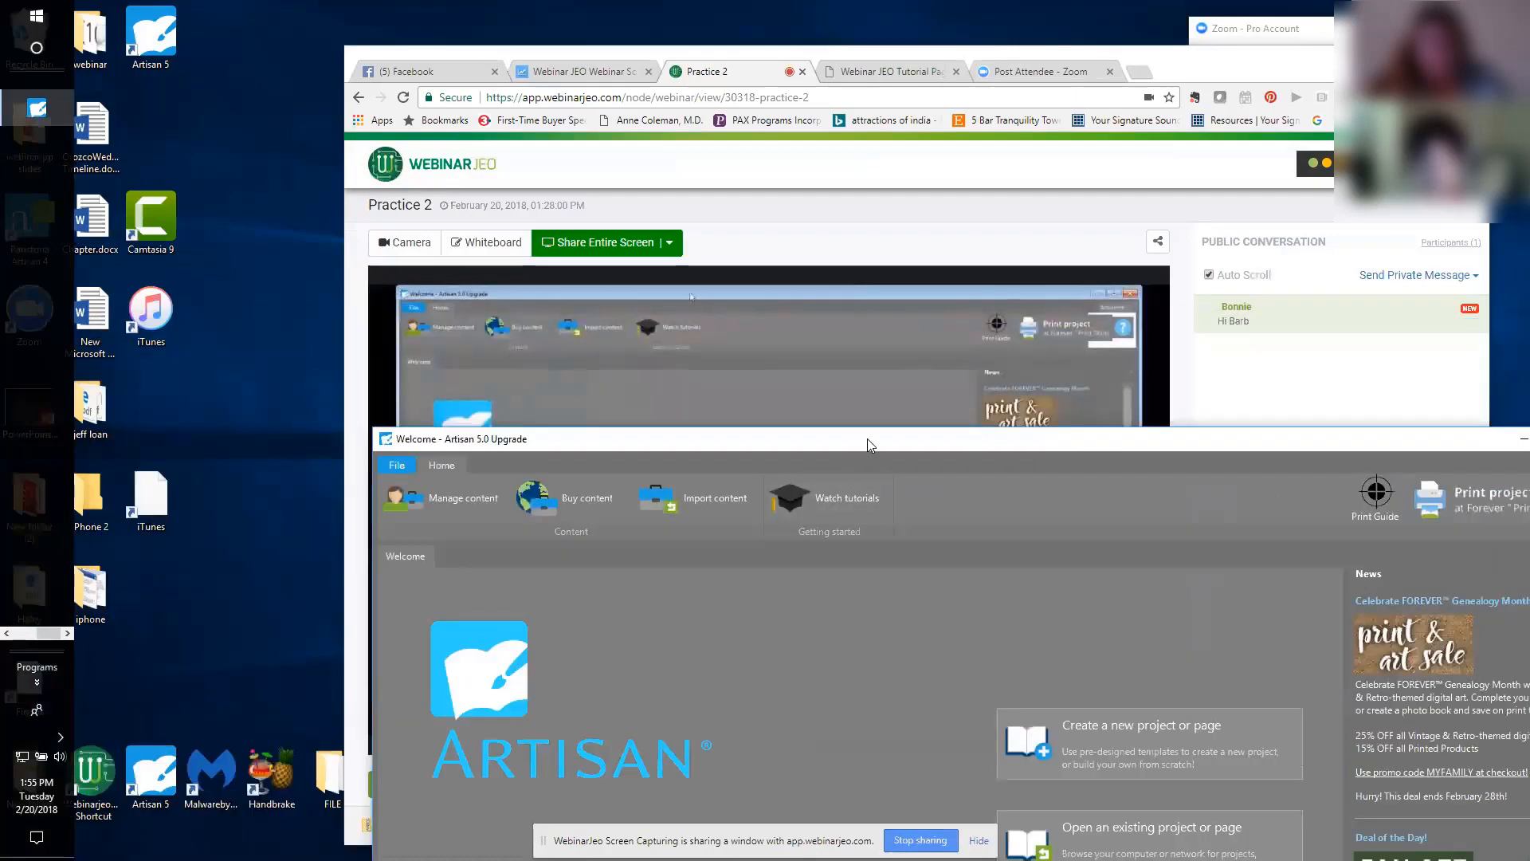
pyautogui.moveTo(867, 439); pyautogui.dragTo(564, 383)
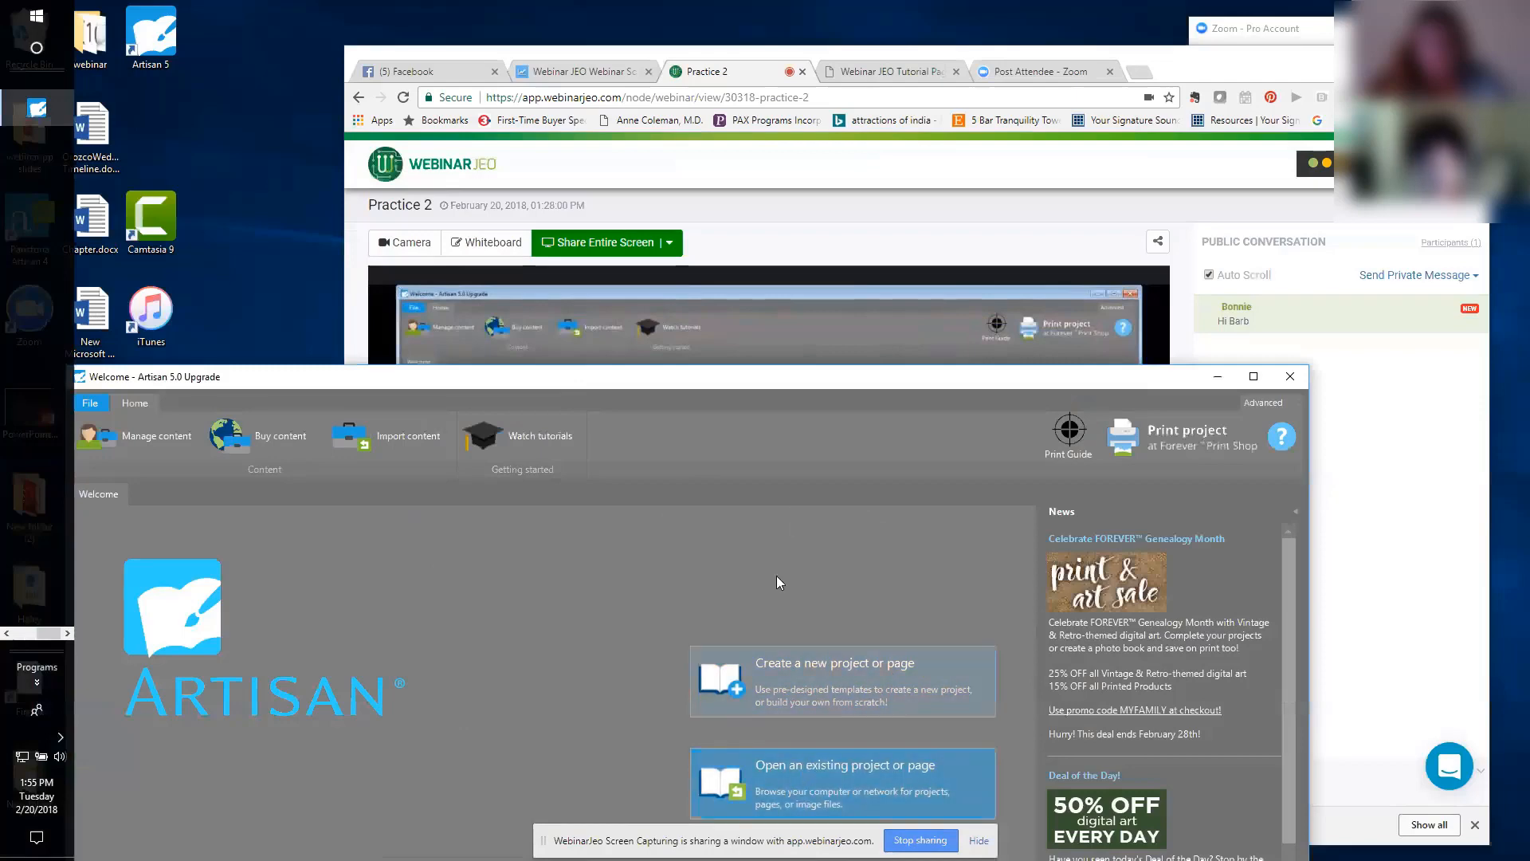
pyautogui.moveTo(789, 375); pyautogui.dragTo(820, 144)
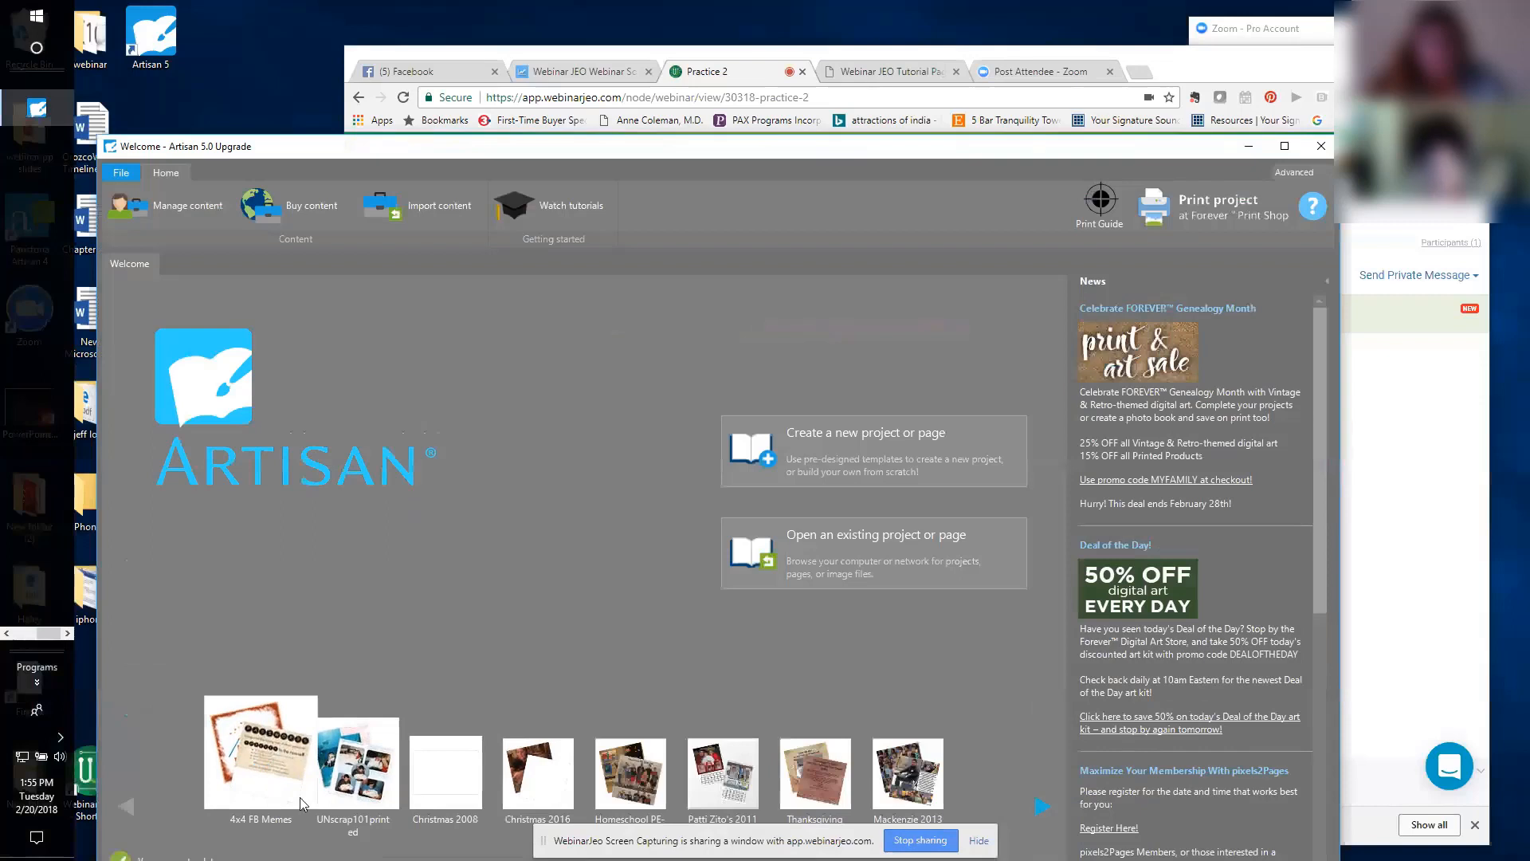
# - Open the recent project 4x4 FB Memes and show its page thumbnails with the window below the webinar's shared preview
pyautogui.click(239, 750)
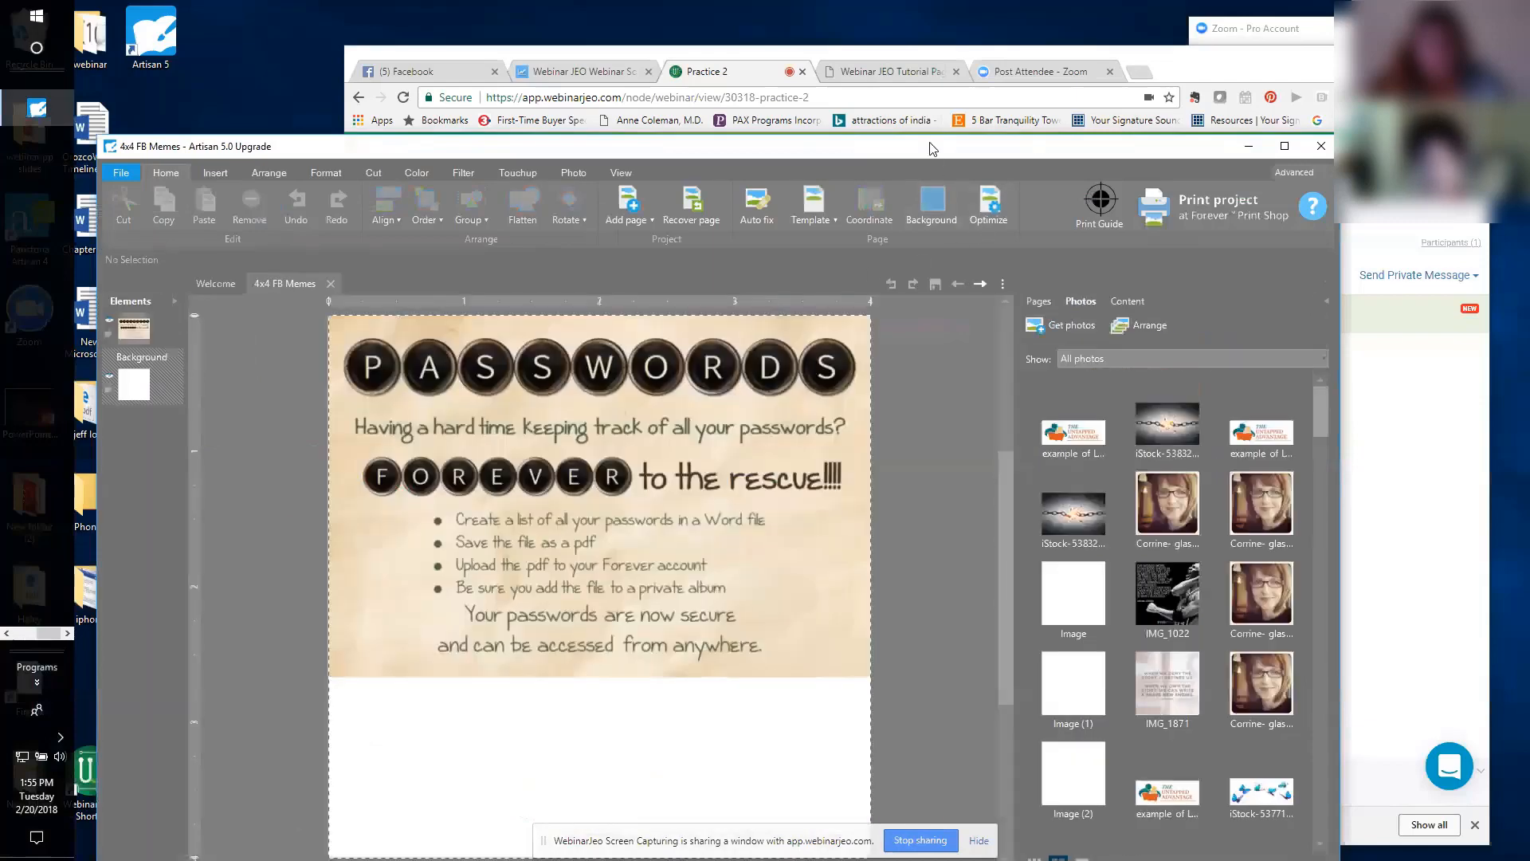
pyautogui.moveTo(932, 149); pyautogui.dragTo(929, 454)
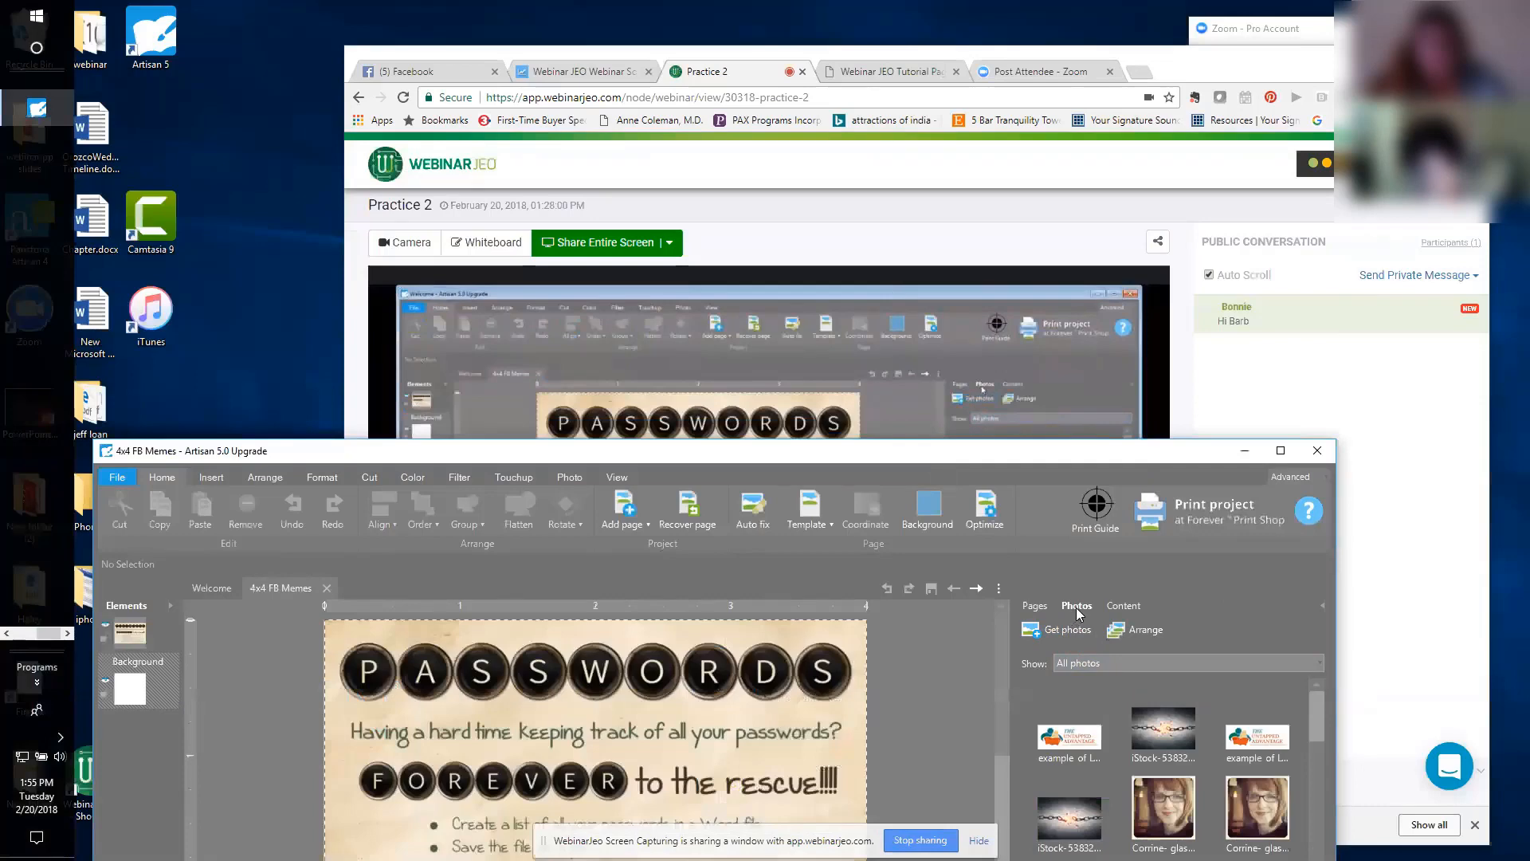
pyautogui.click(1039, 603)
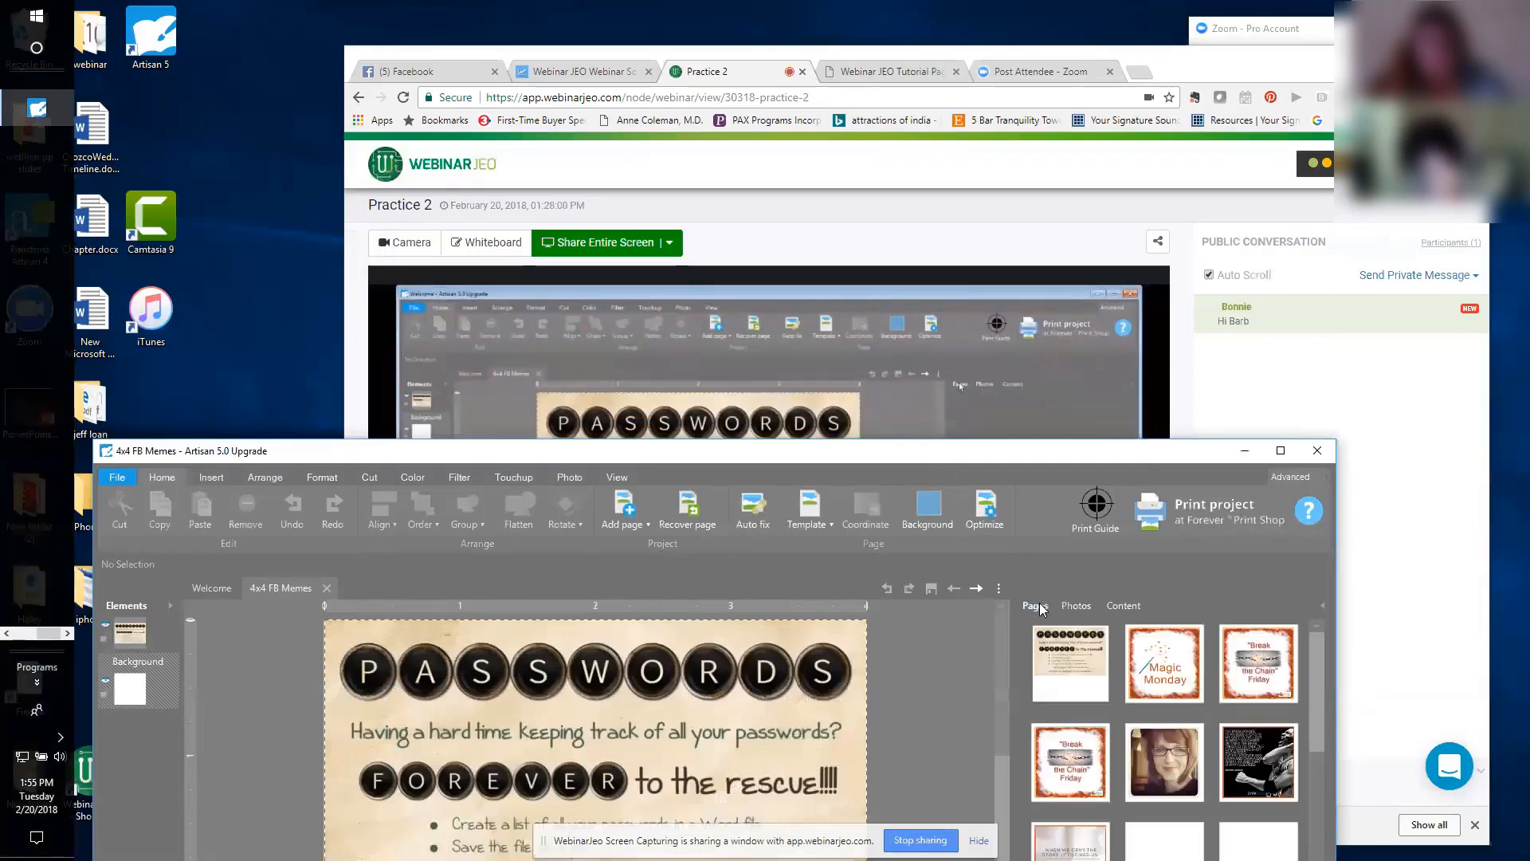
# - Open the Template options in Artisan to check how the list appears in the webinar's shared preview
pyautogui.click(831, 524)
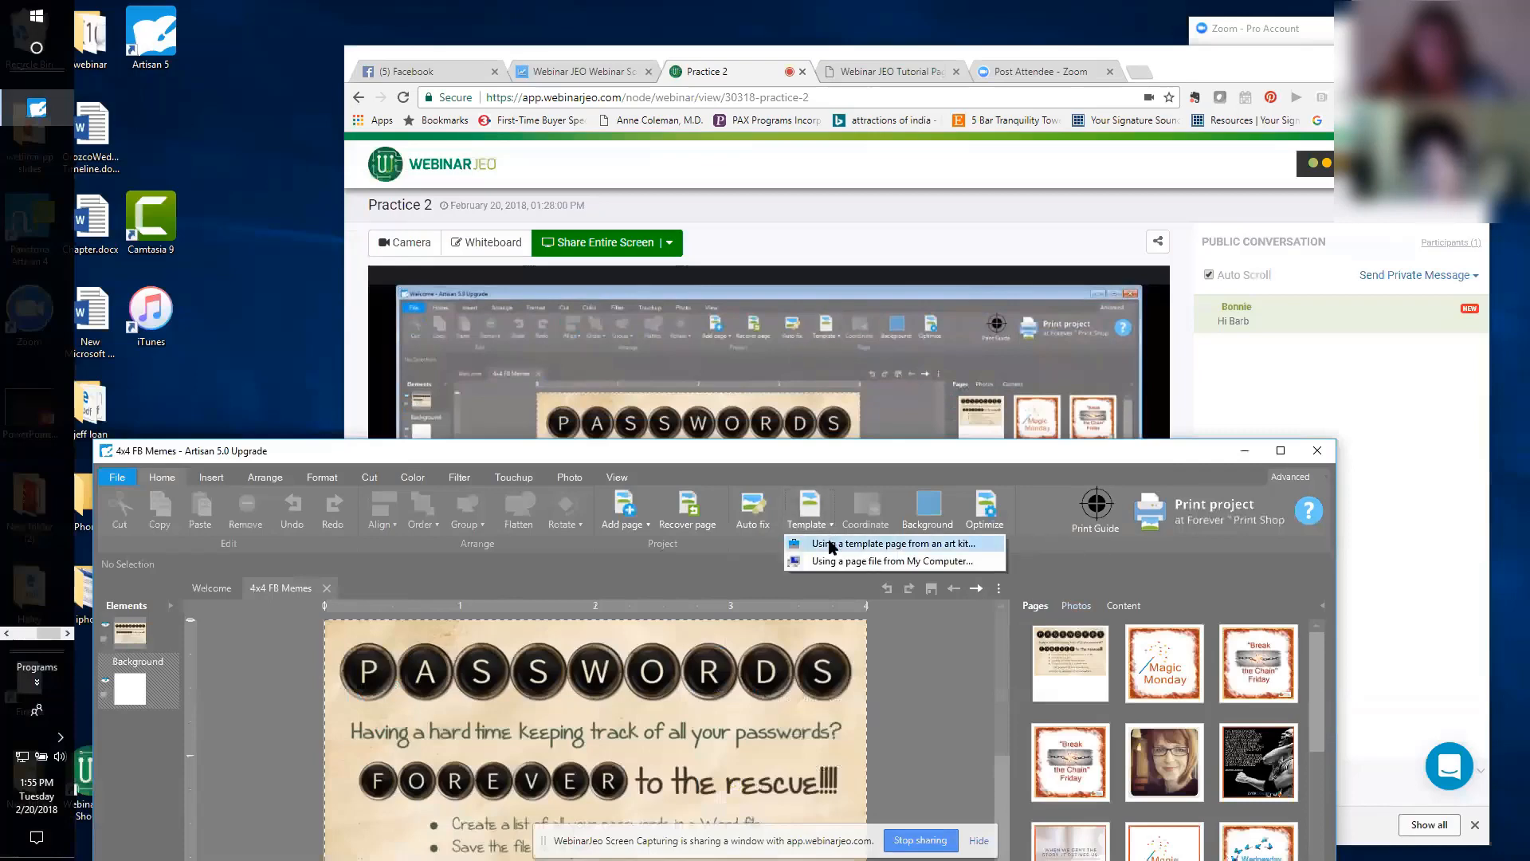
pyautogui.click(831, 545)
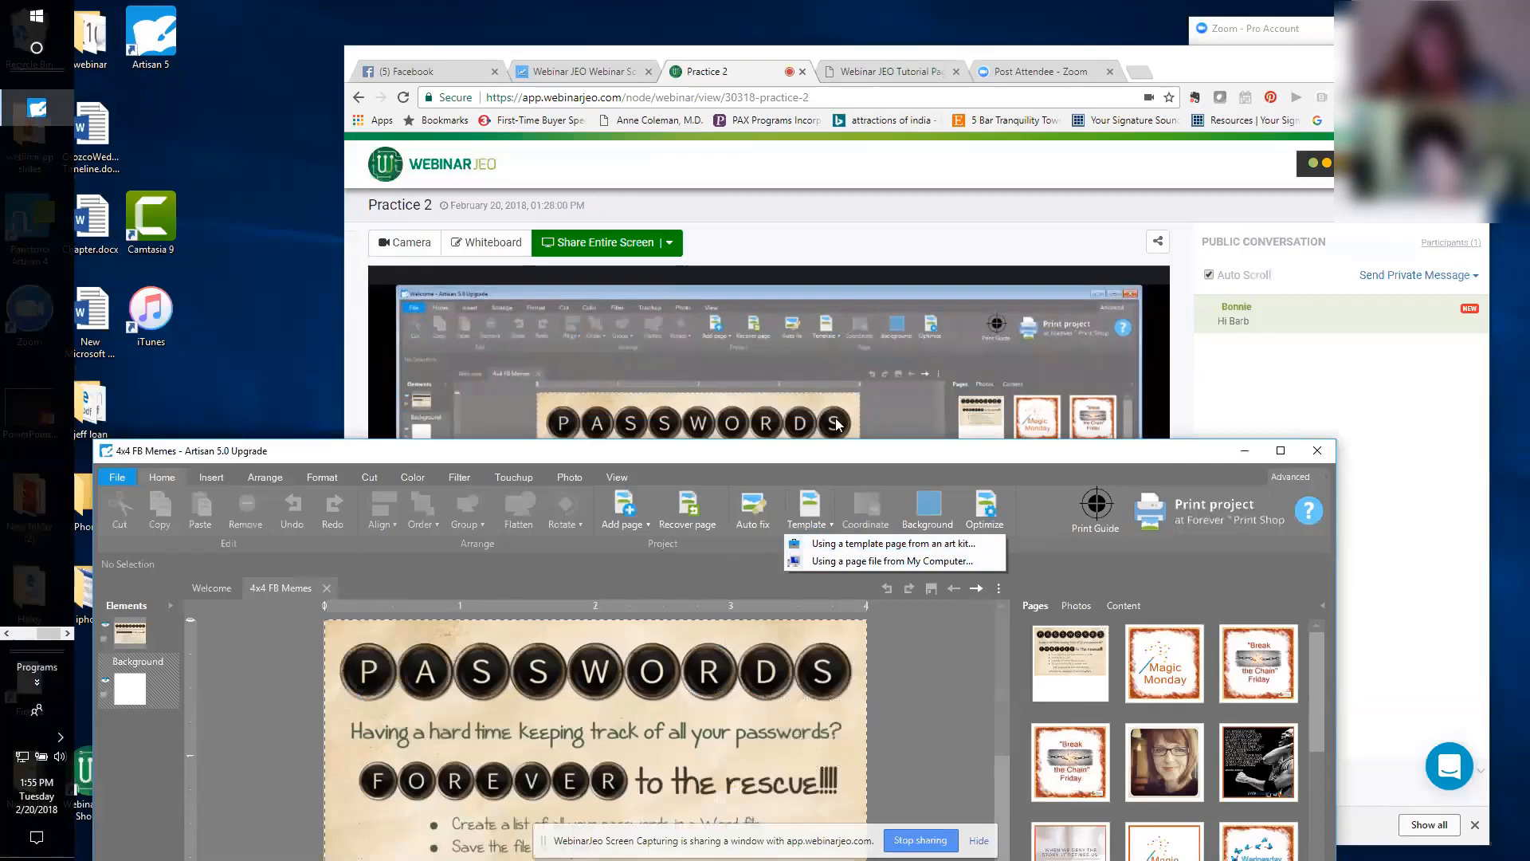
pyautogui.click(832, 529)
pyautogui.click(832, 531)
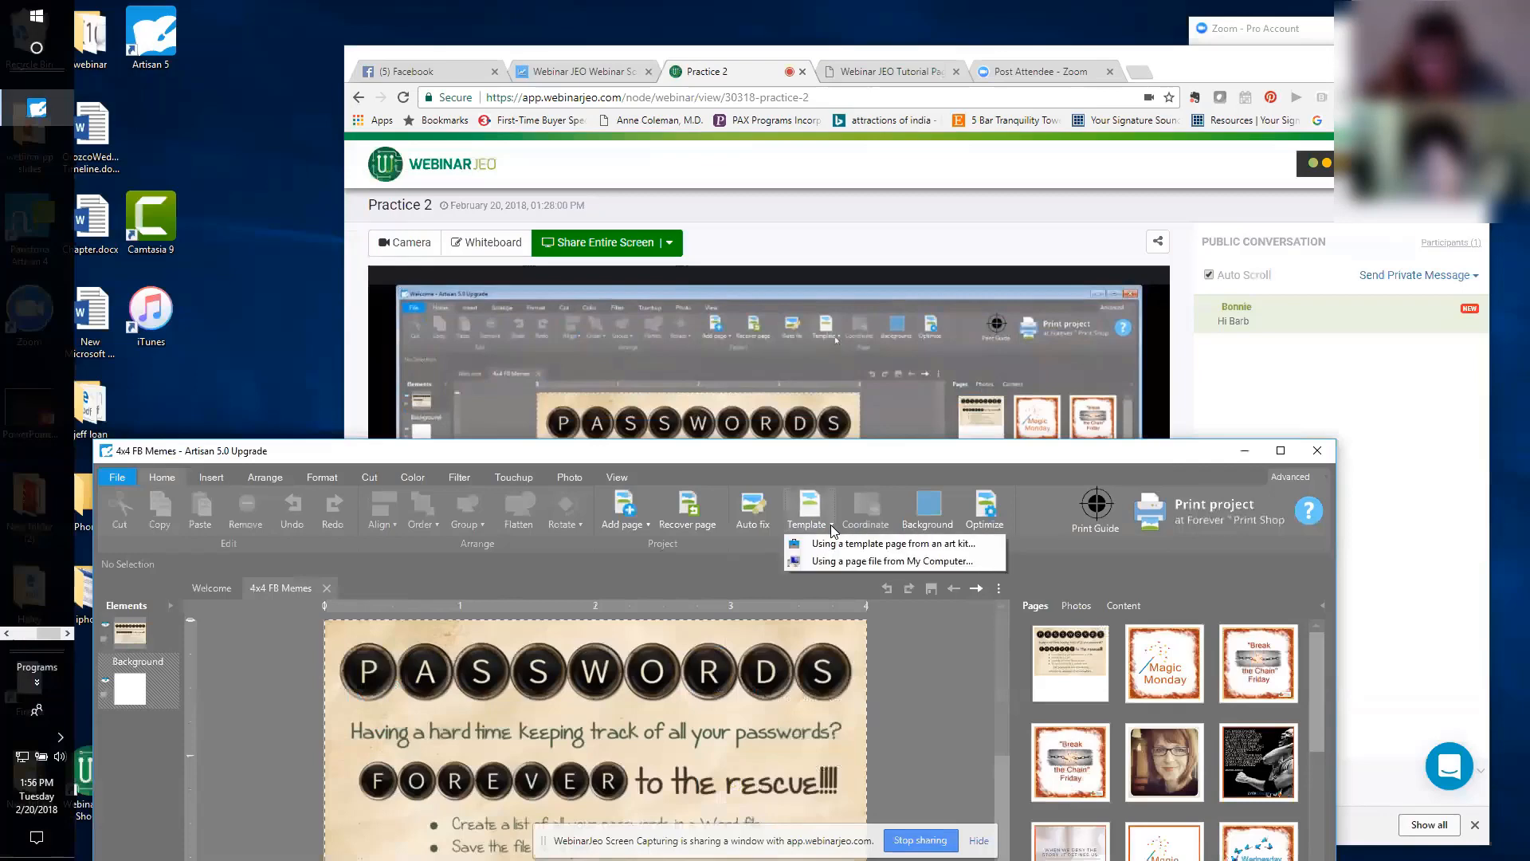
# - Close the Template options and open the Add page options in Artisan to compare them with the webinar's shared preview
pyautogui.click(828, 477)
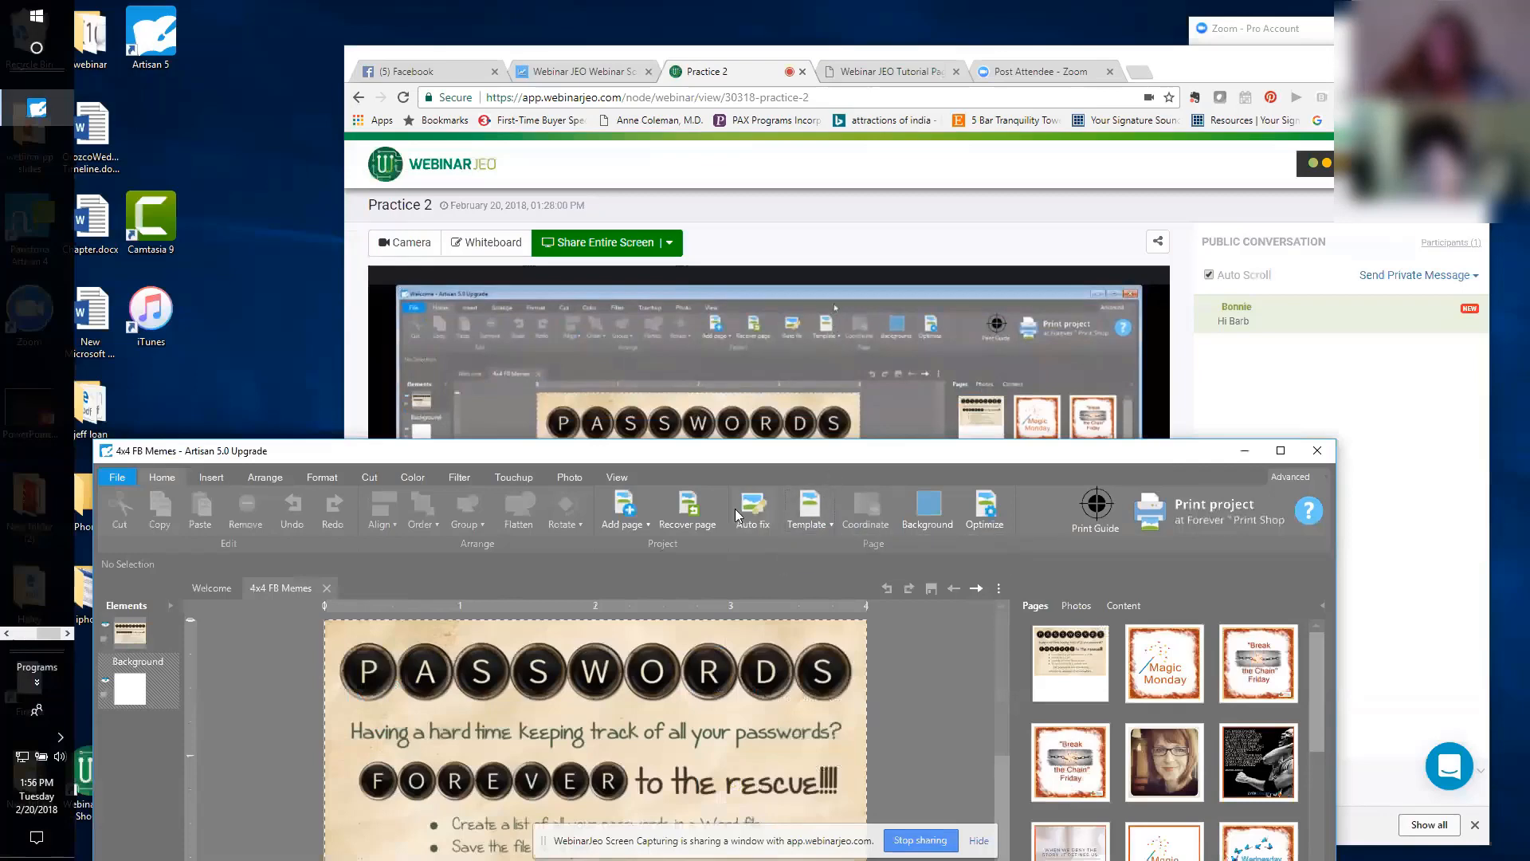
pyautogui.click(647, 524)
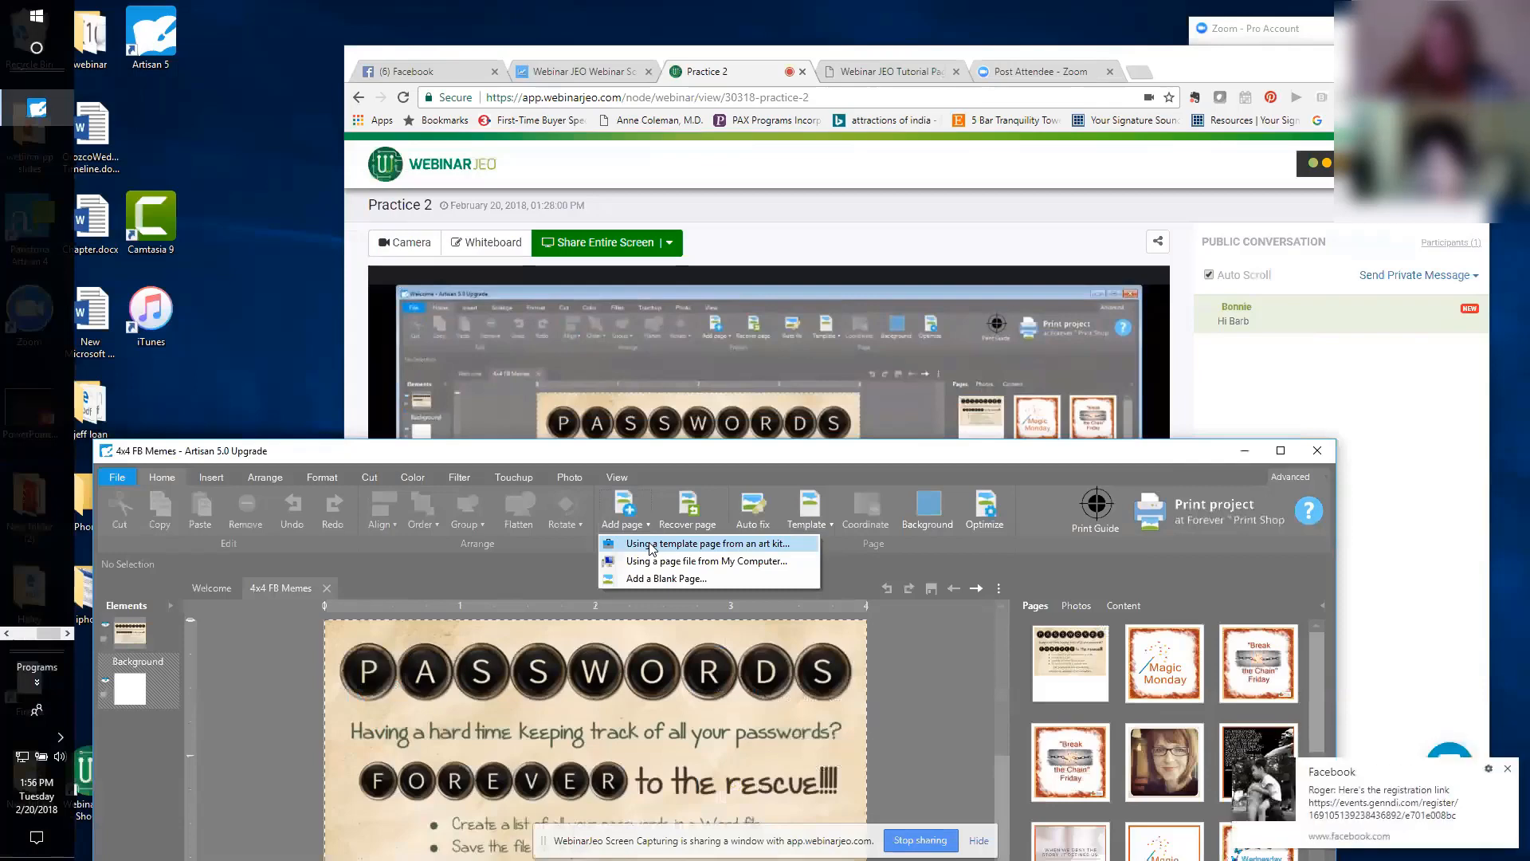
# - Change the webinar's shared screen from the Artisan application window to the entire screen
pyautogui.click(669, 243)
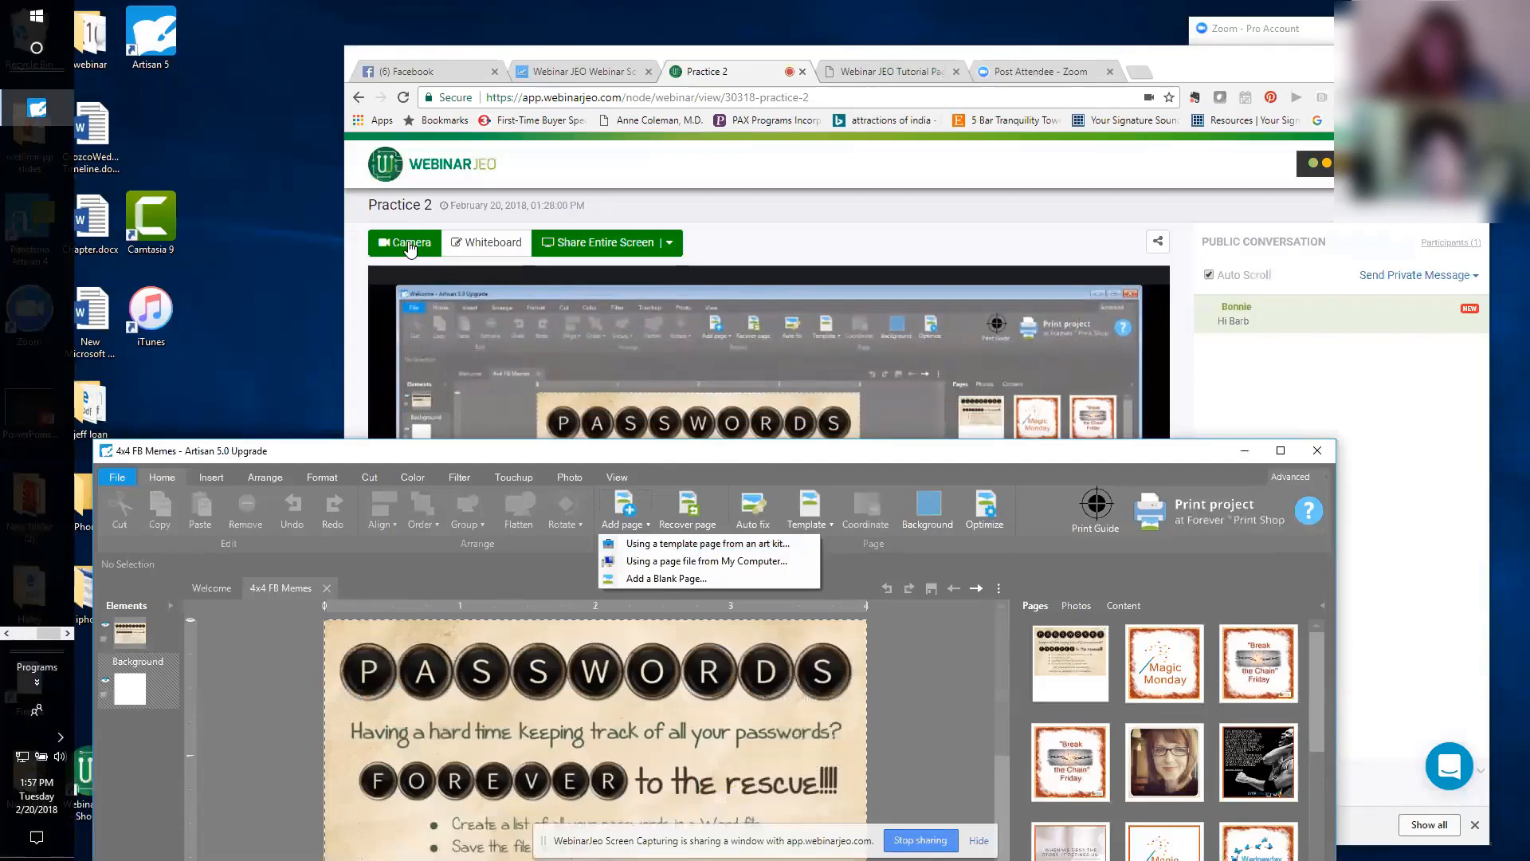
pyautogui.click(668, 246)
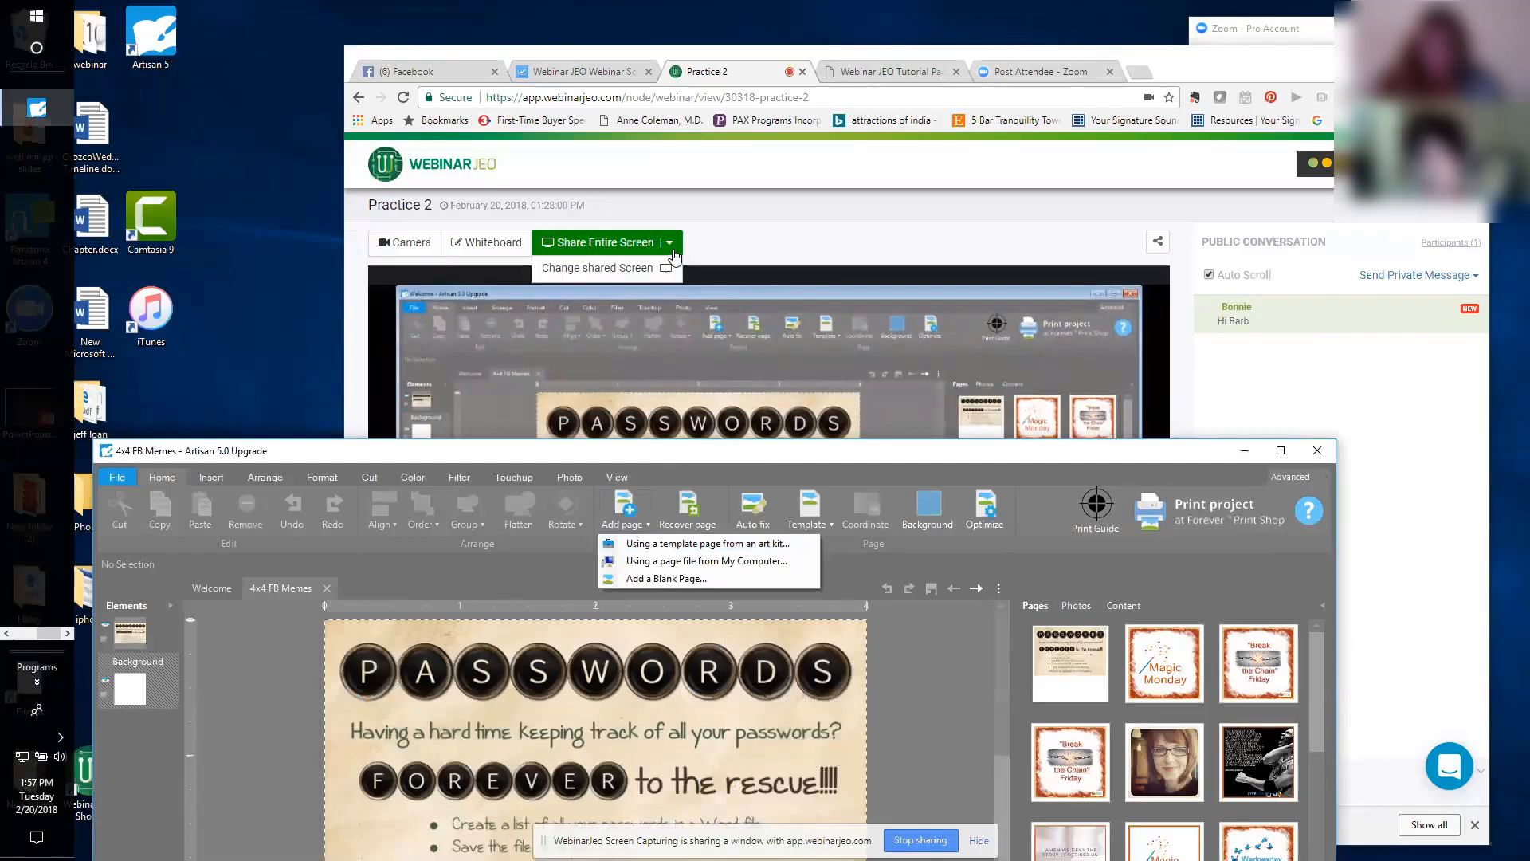
pyautogui.click(659, 274)
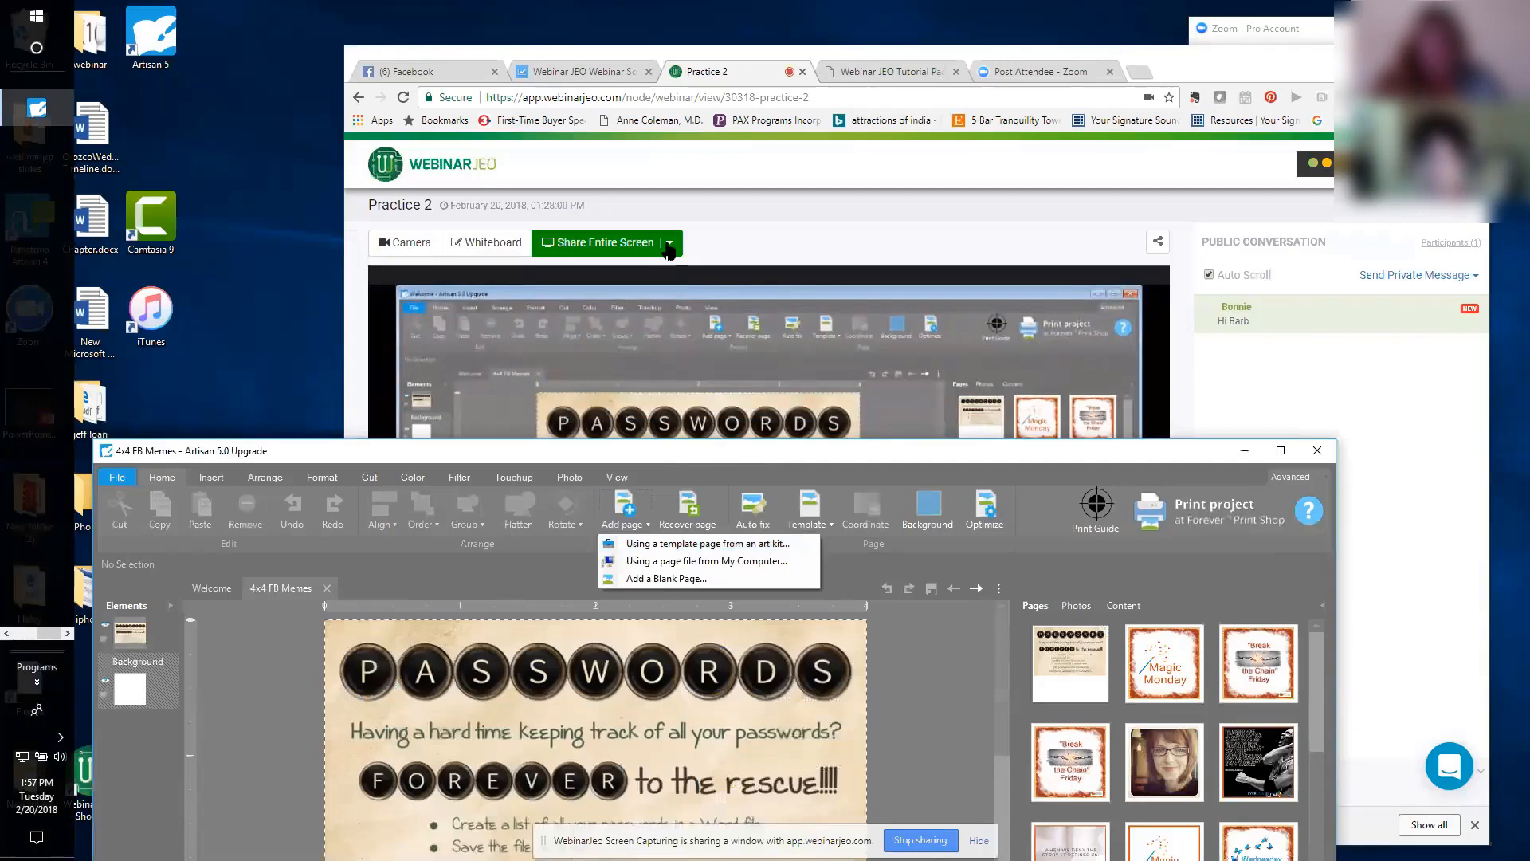
pyautogui.click(669, 248)
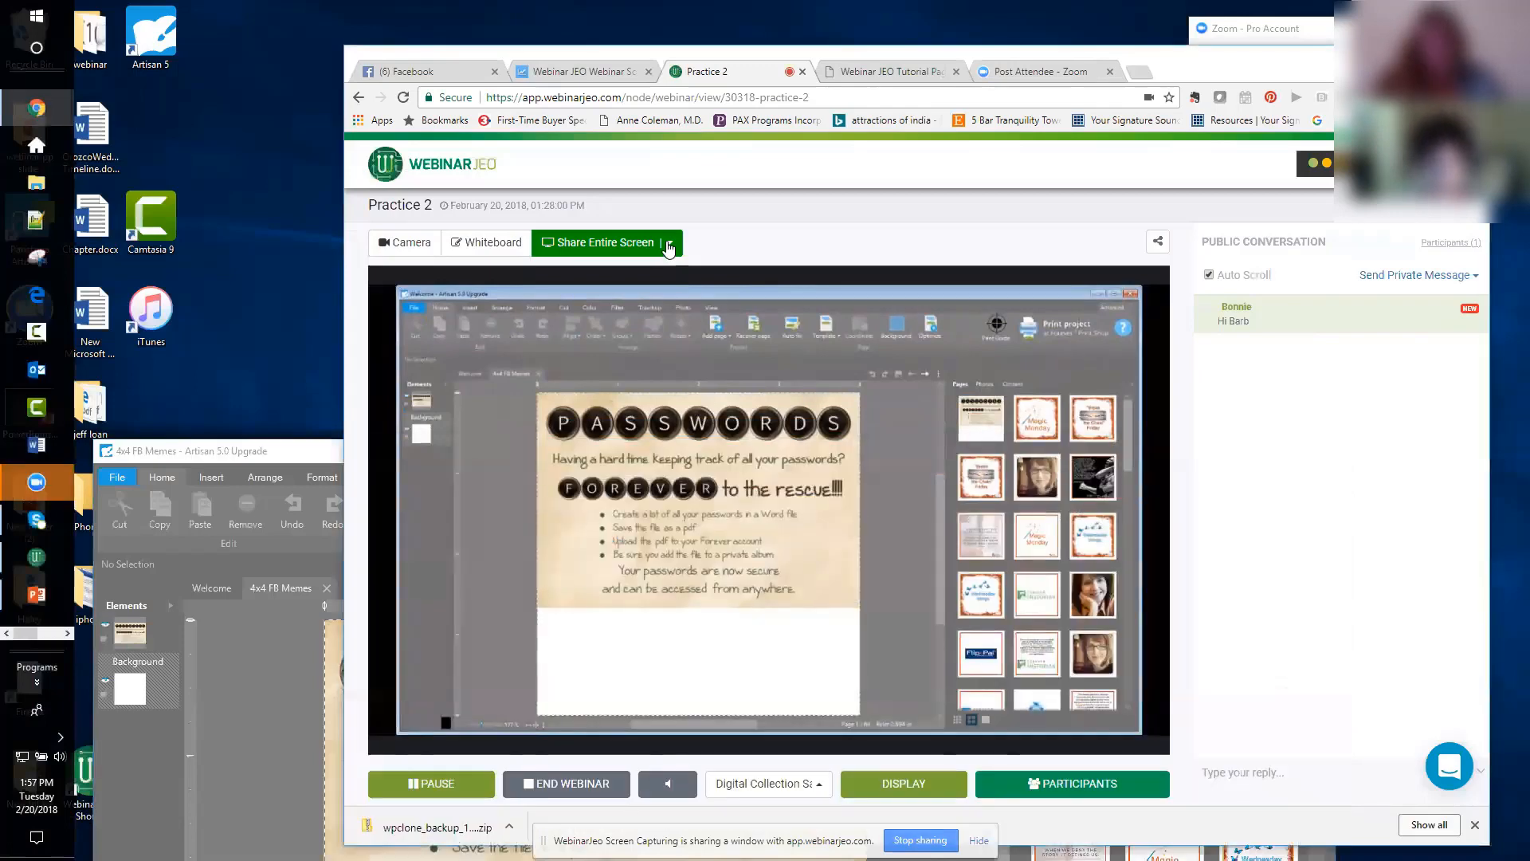
pyautogui.click(672, 251)
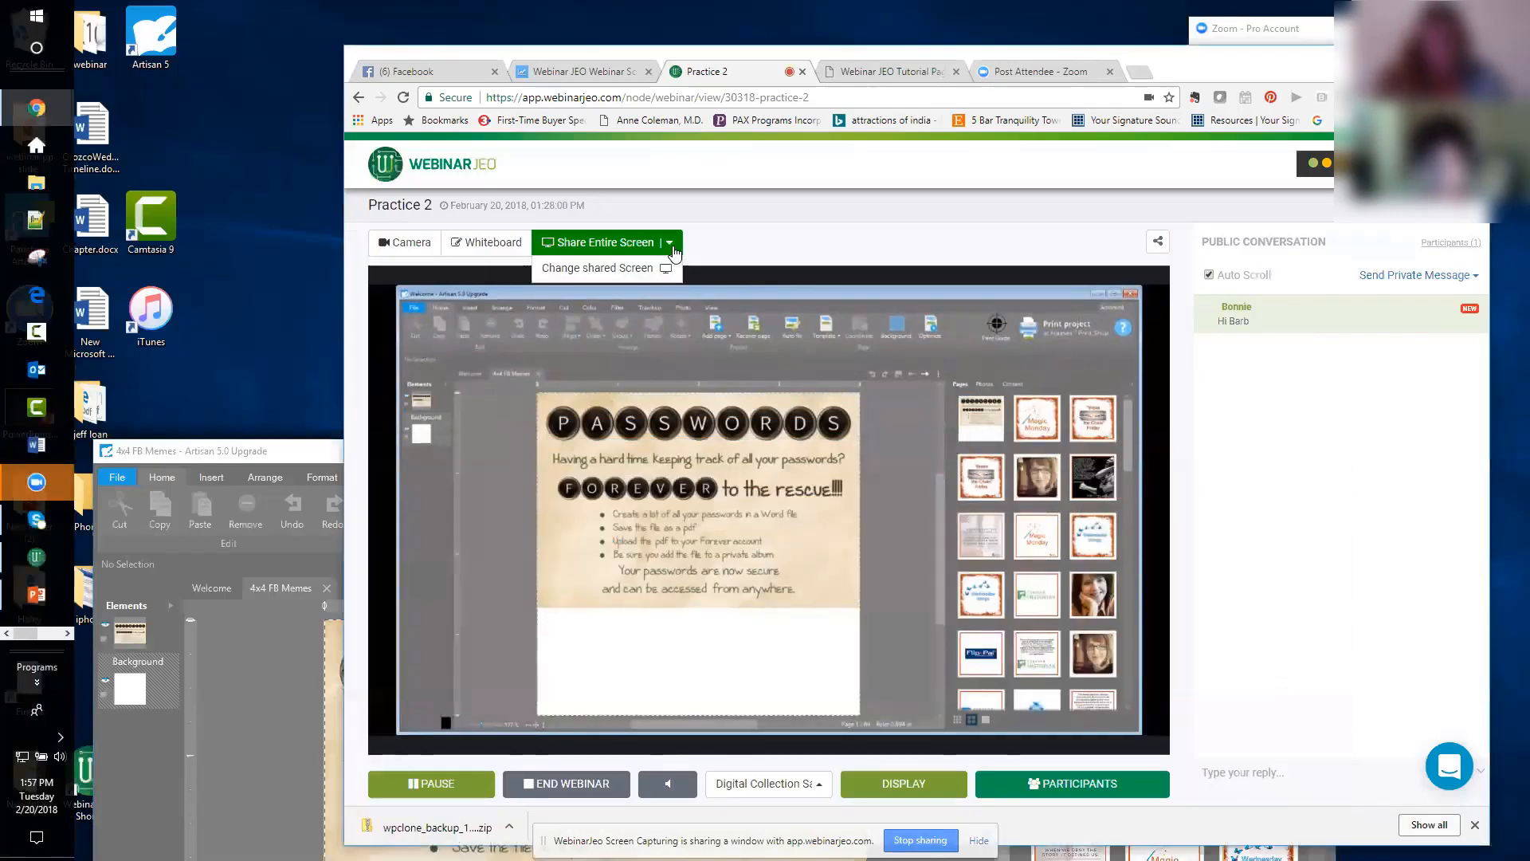
pyautogui.click(632, 272)
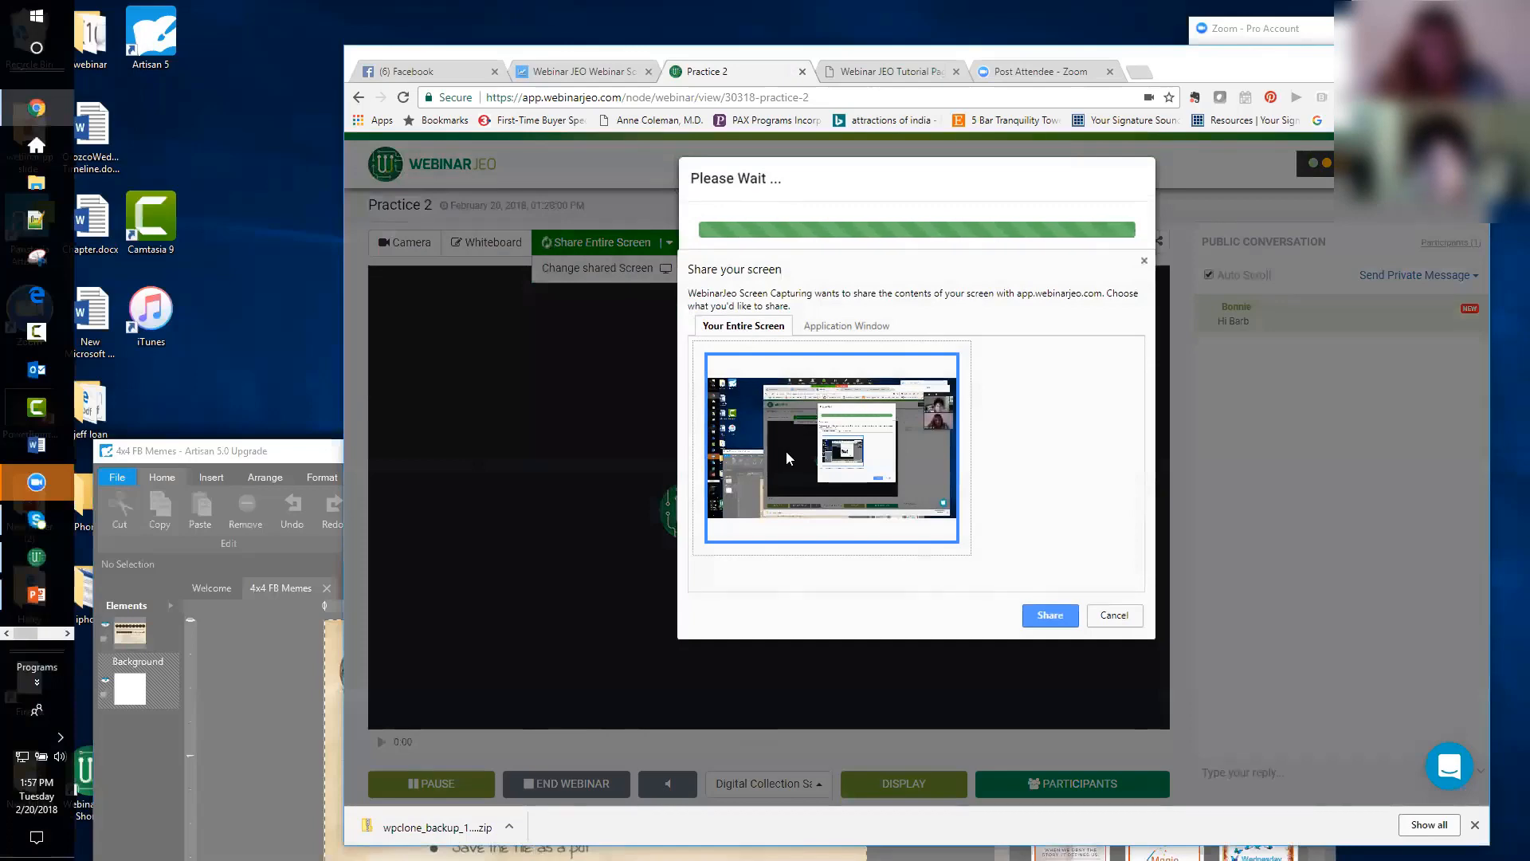
pyautogui.click(1050, 616)
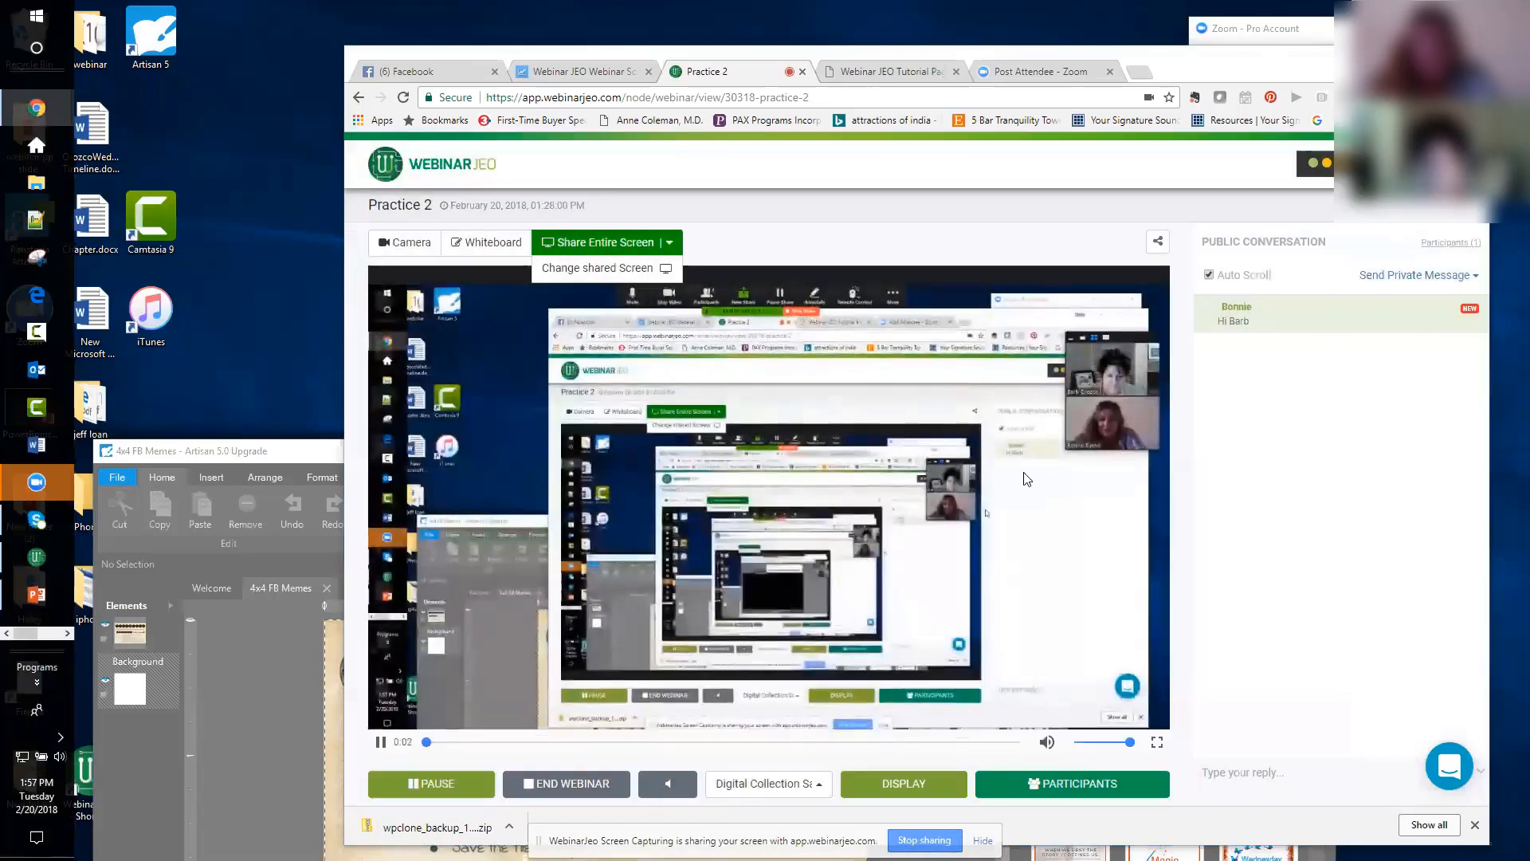
# - Clear the browser and Skype windows off the desktop and maximize the Artisan window
pyautogui.click(316, 450)
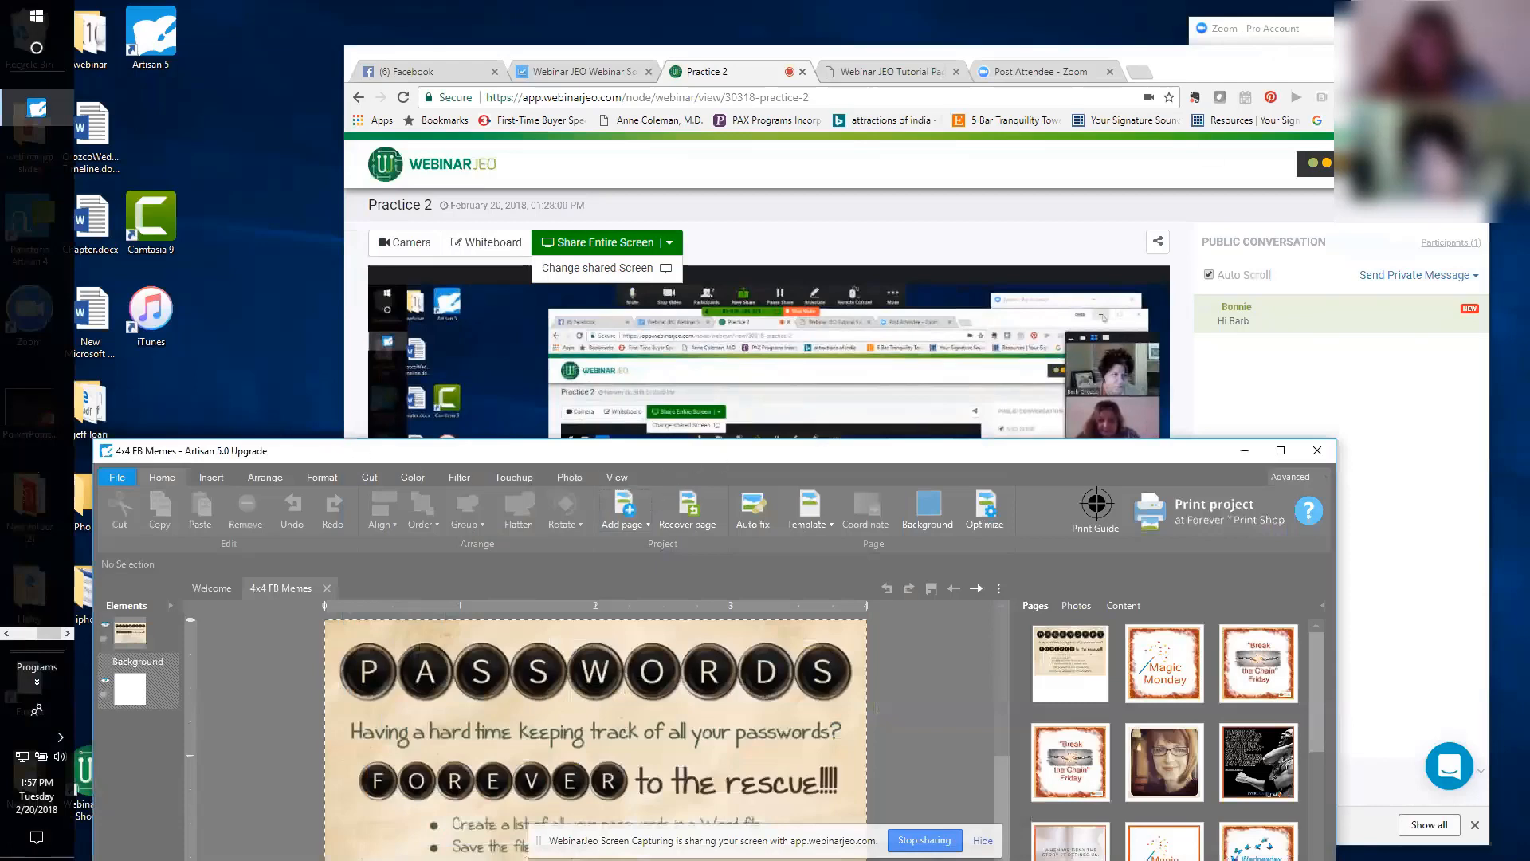
pyautogui.click(1398, 55)
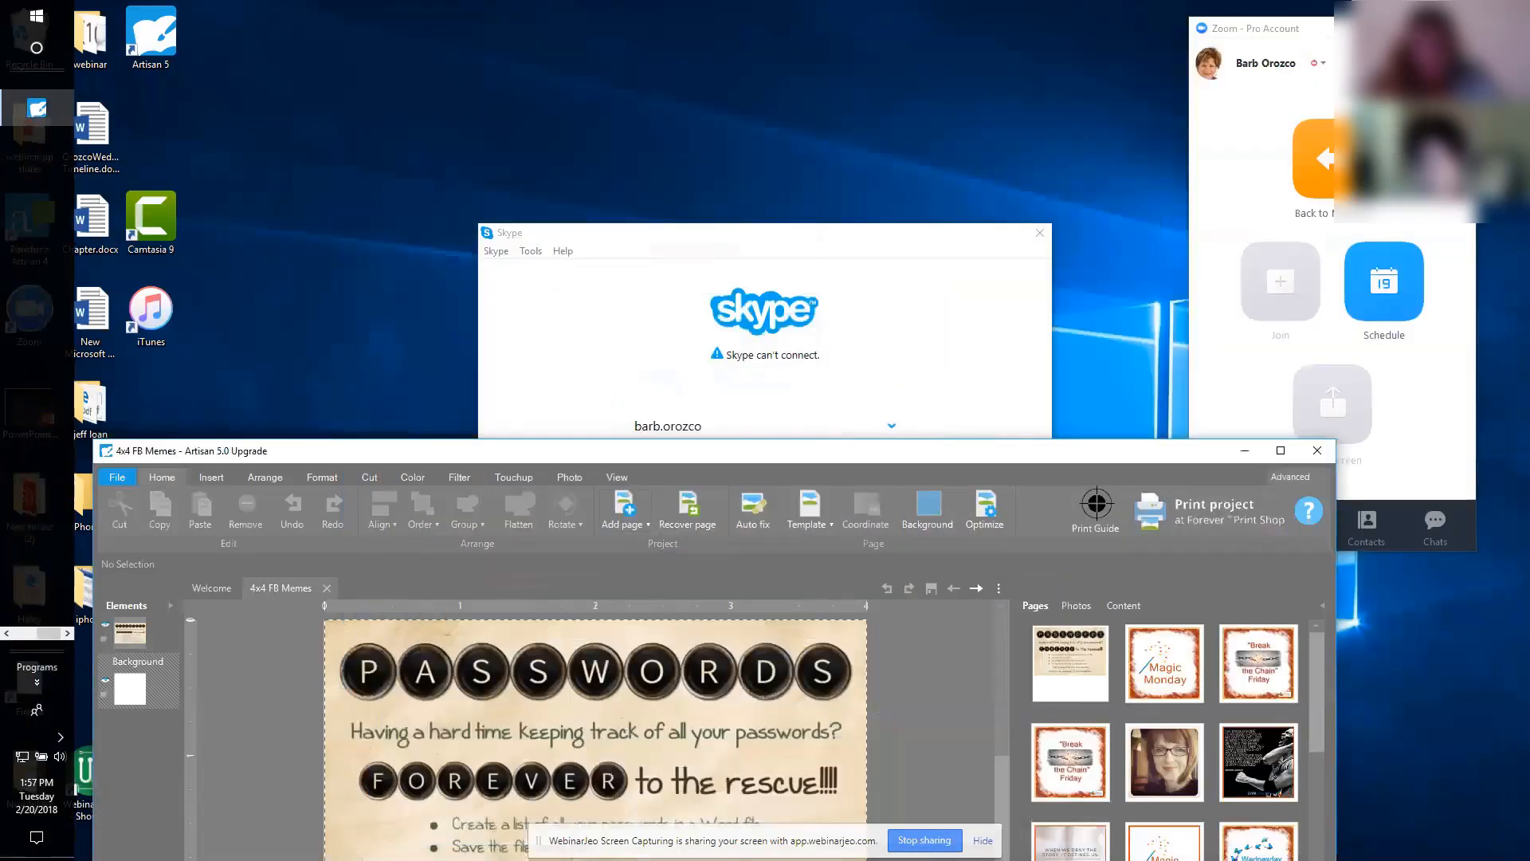
pyautogui.click(1040, 233)
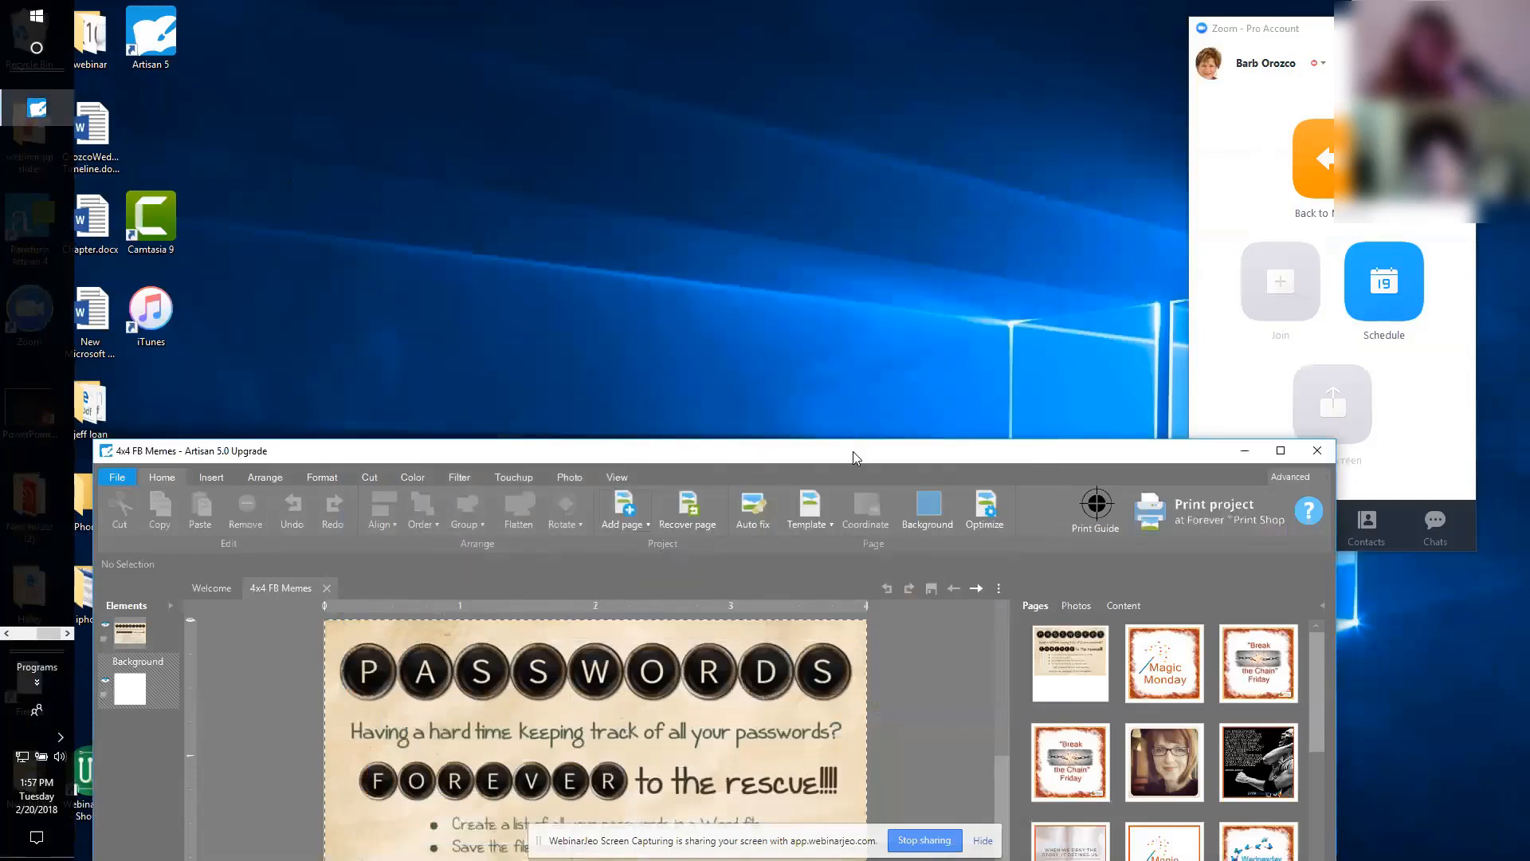
pyautogui.click(1282, 452)
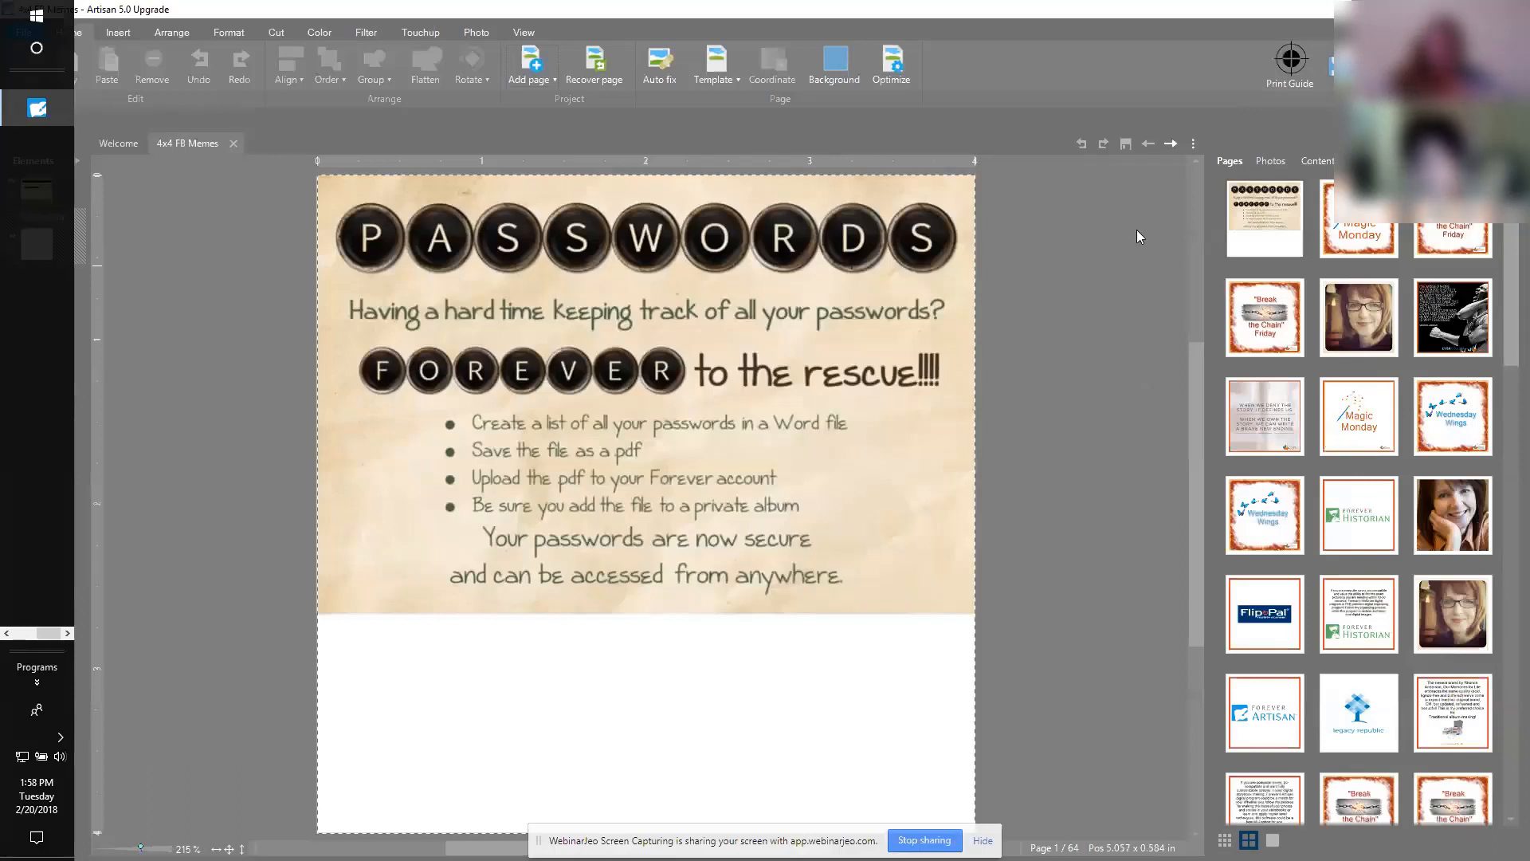
# - Check the Template options in Artisan while the entire screen is shared, and bring the Practice 2 webinar page back to the front
pyautogui.click(738, 80)
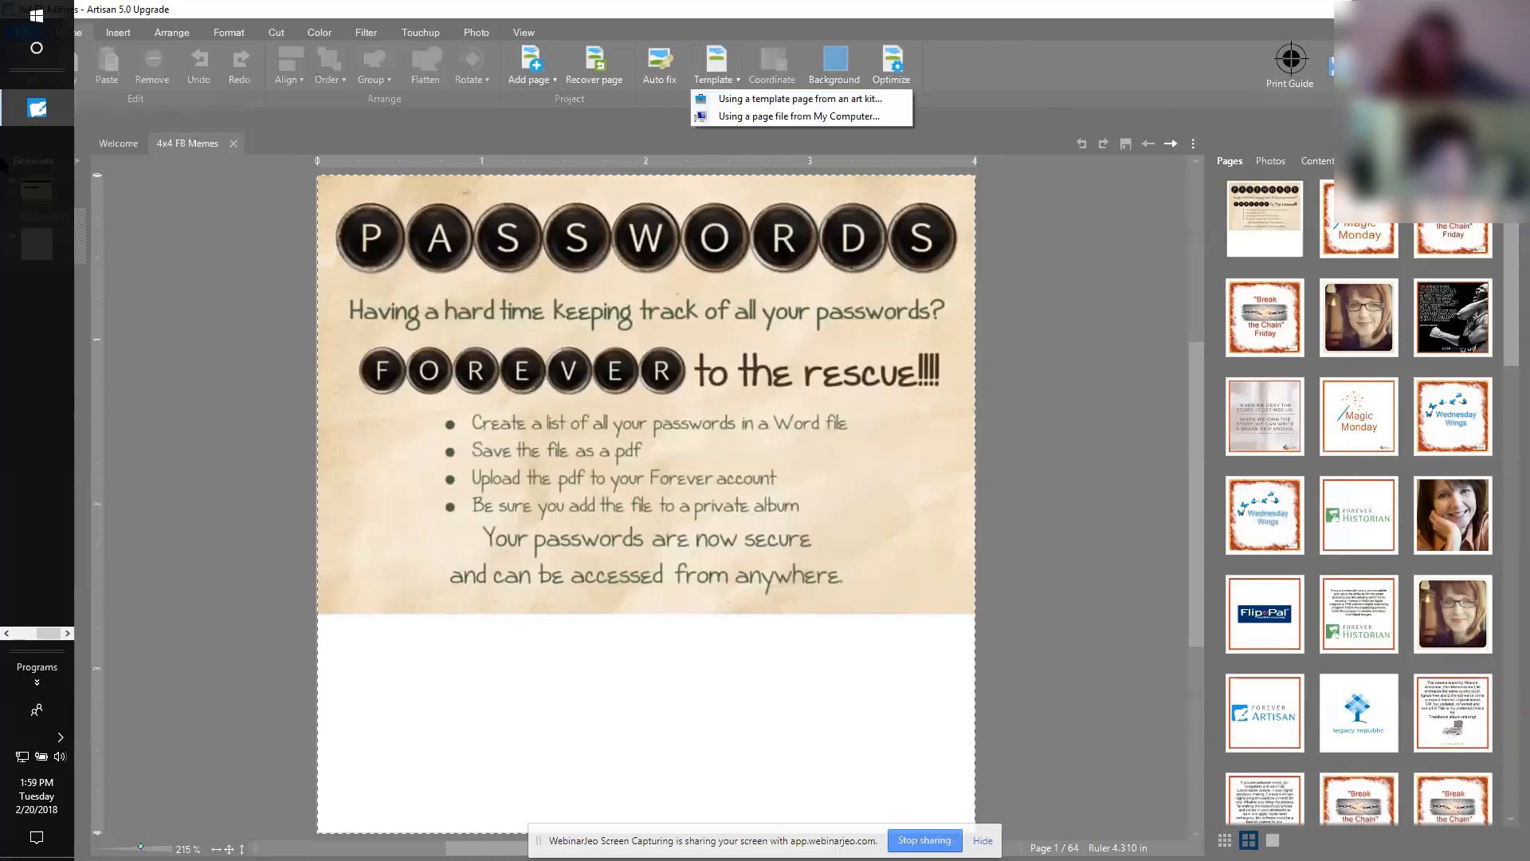
pyautogui.click(6, 633)
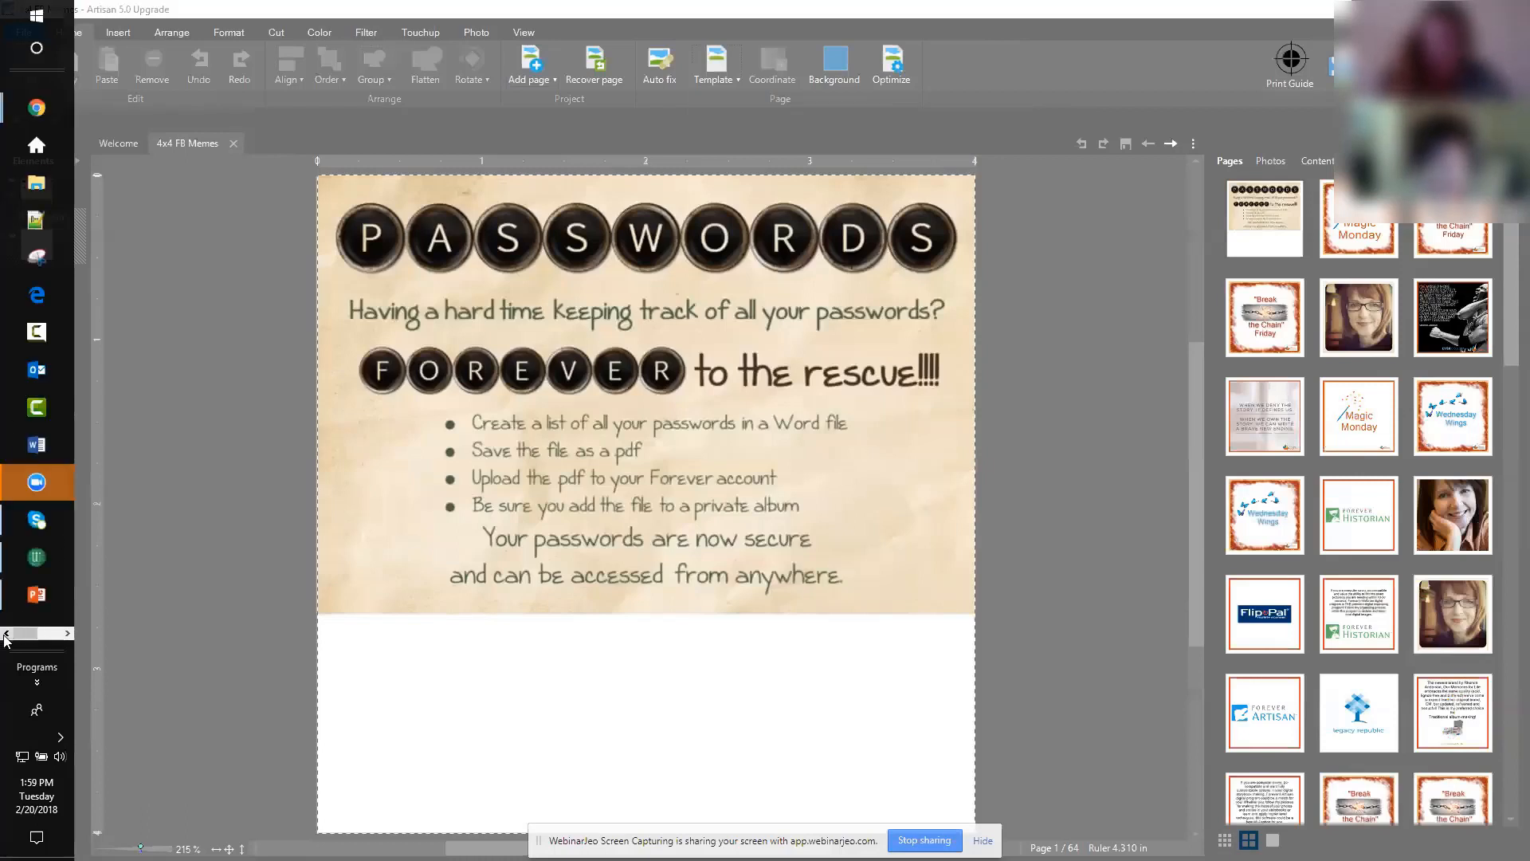
pyautogui.moveTo(40, 108)
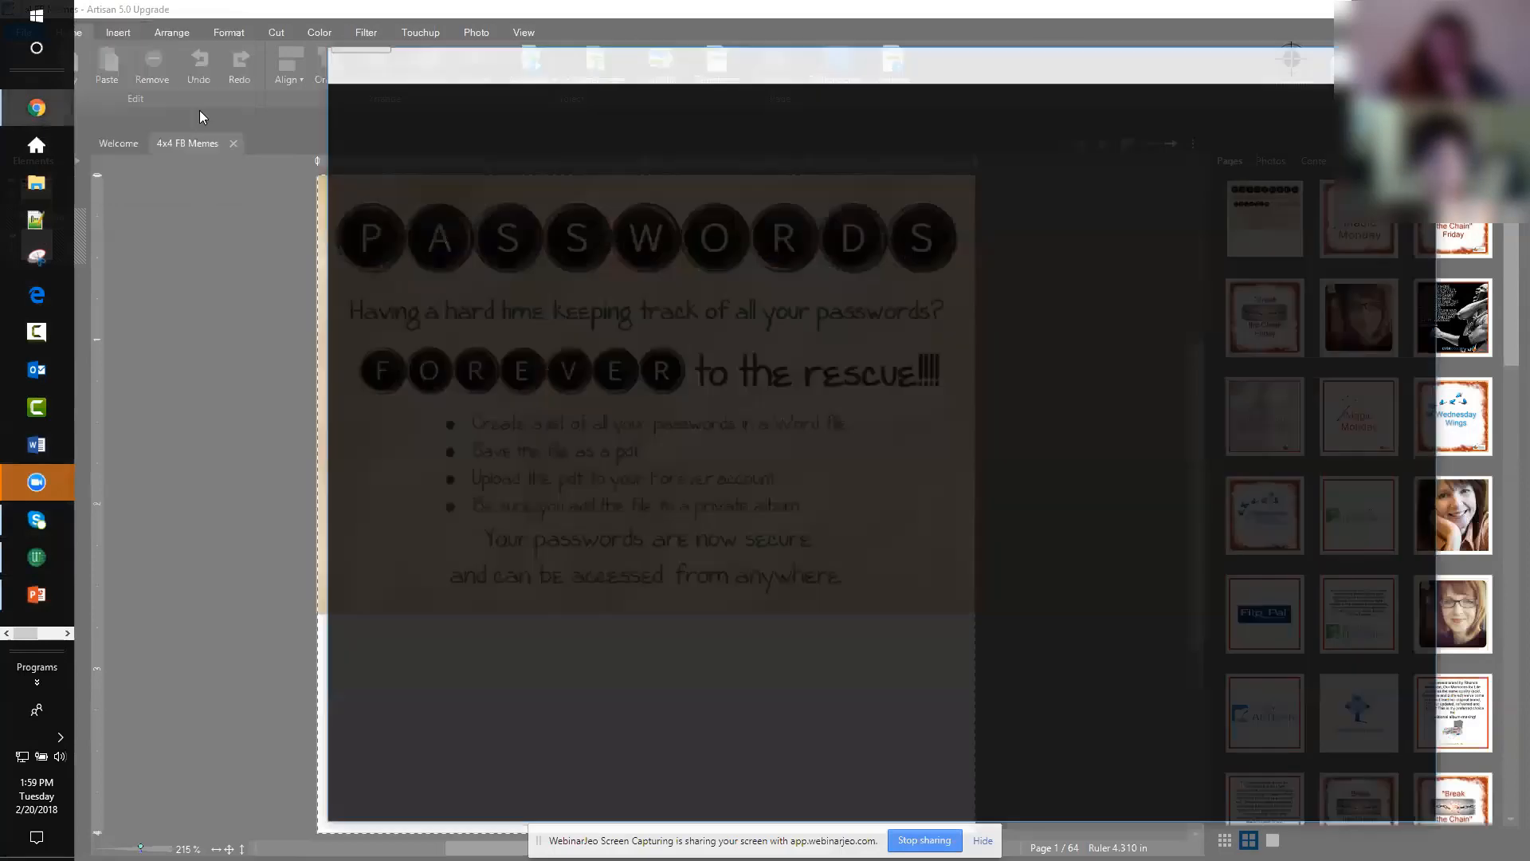
pyautogui.click(200, 111)
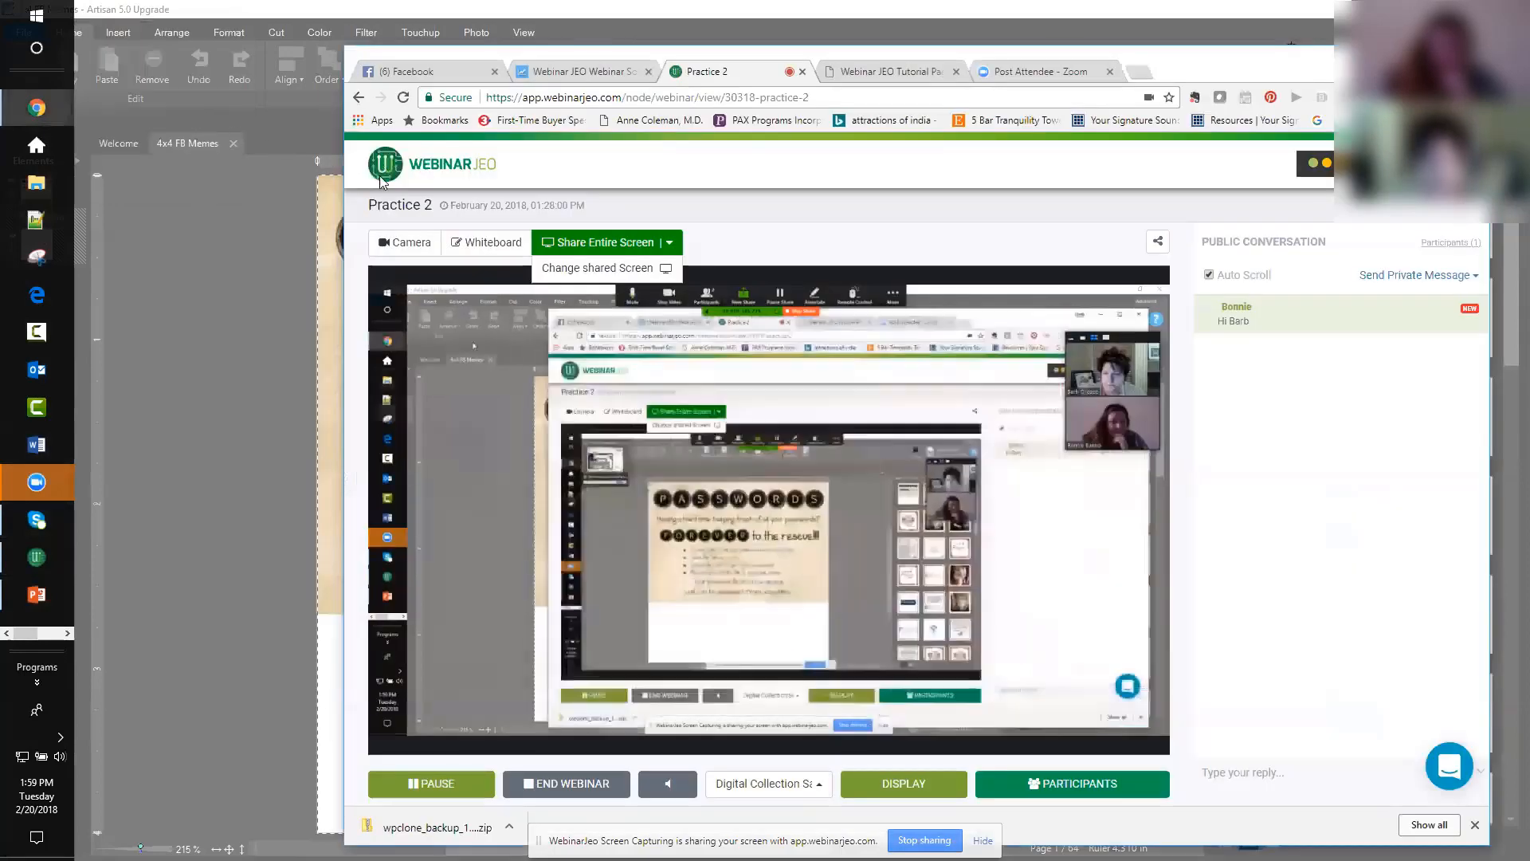
# - Stop sharing the entire screen and share the 4x4 FB Memes - Artisan application window in the webinar instead
pyautogui.click(419, 245)
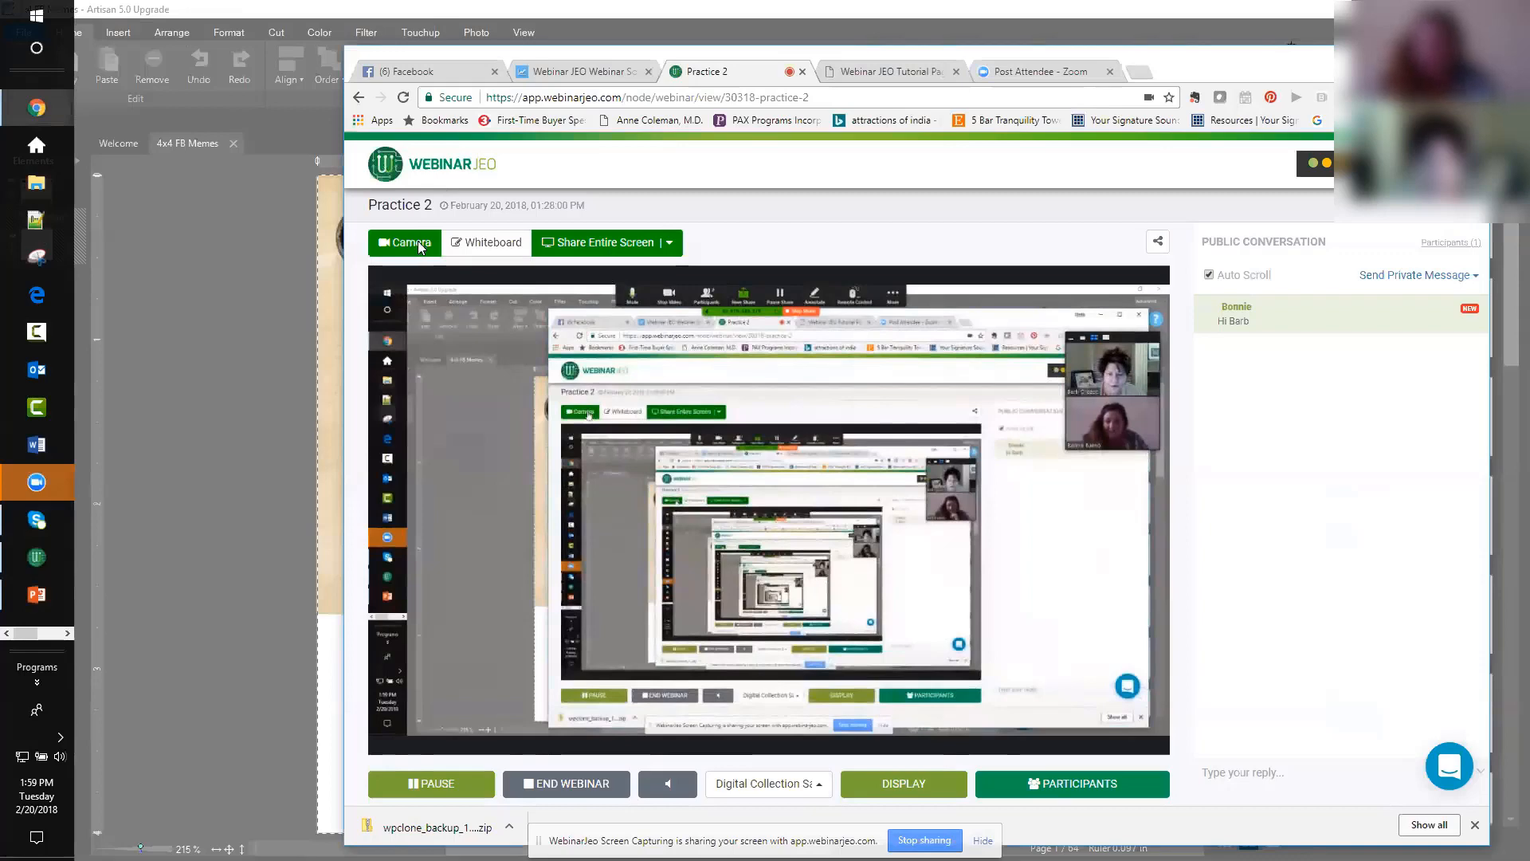
pyautogui.click(419, 245)
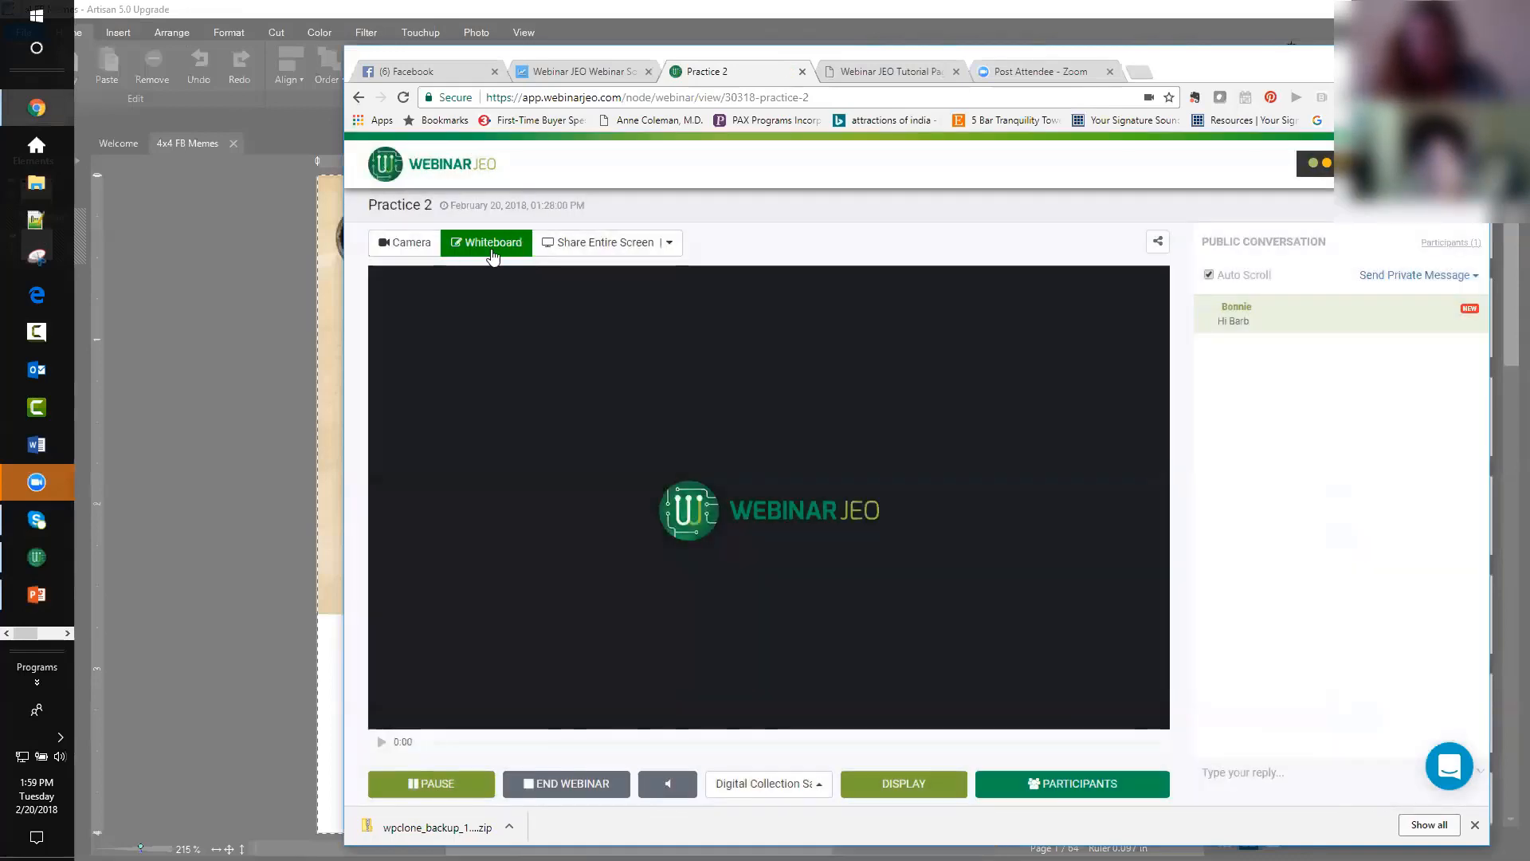
pyautogui.click(672, 245)
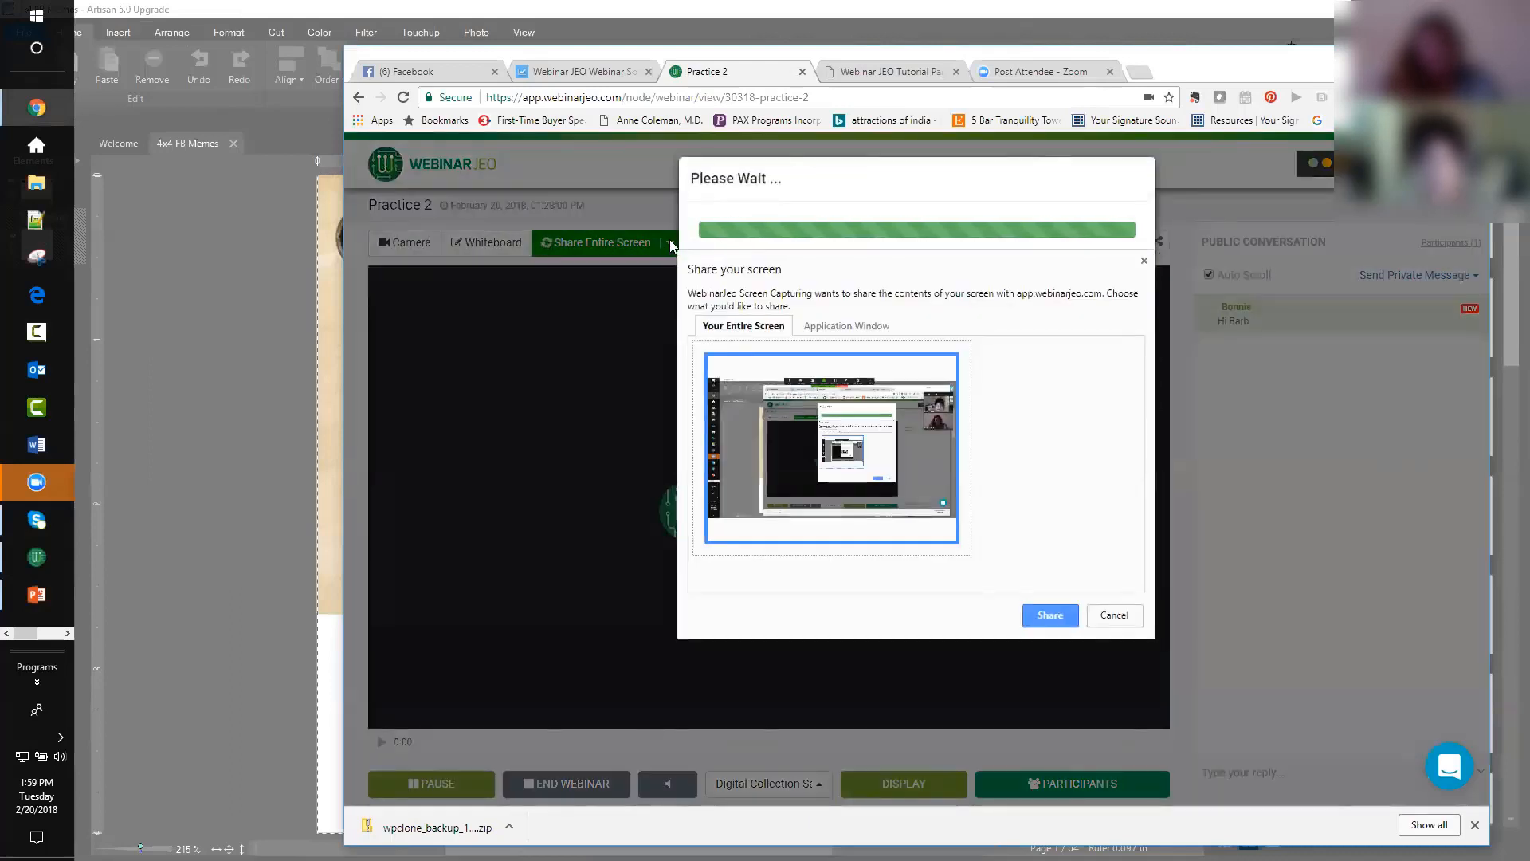
pyautogui.click(859, 332)
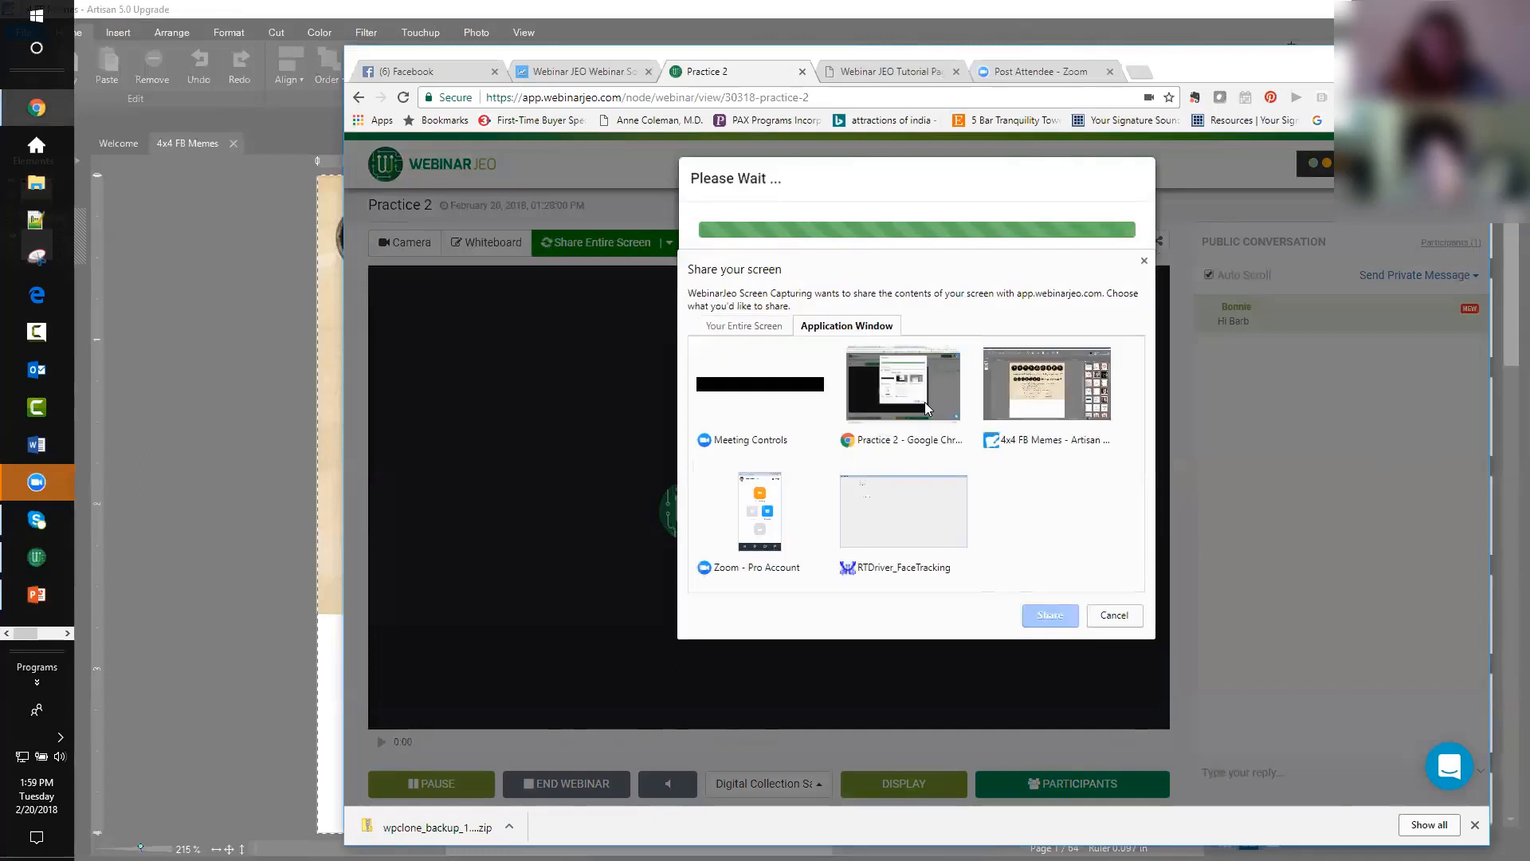
pyautogui.click(1059, 394)
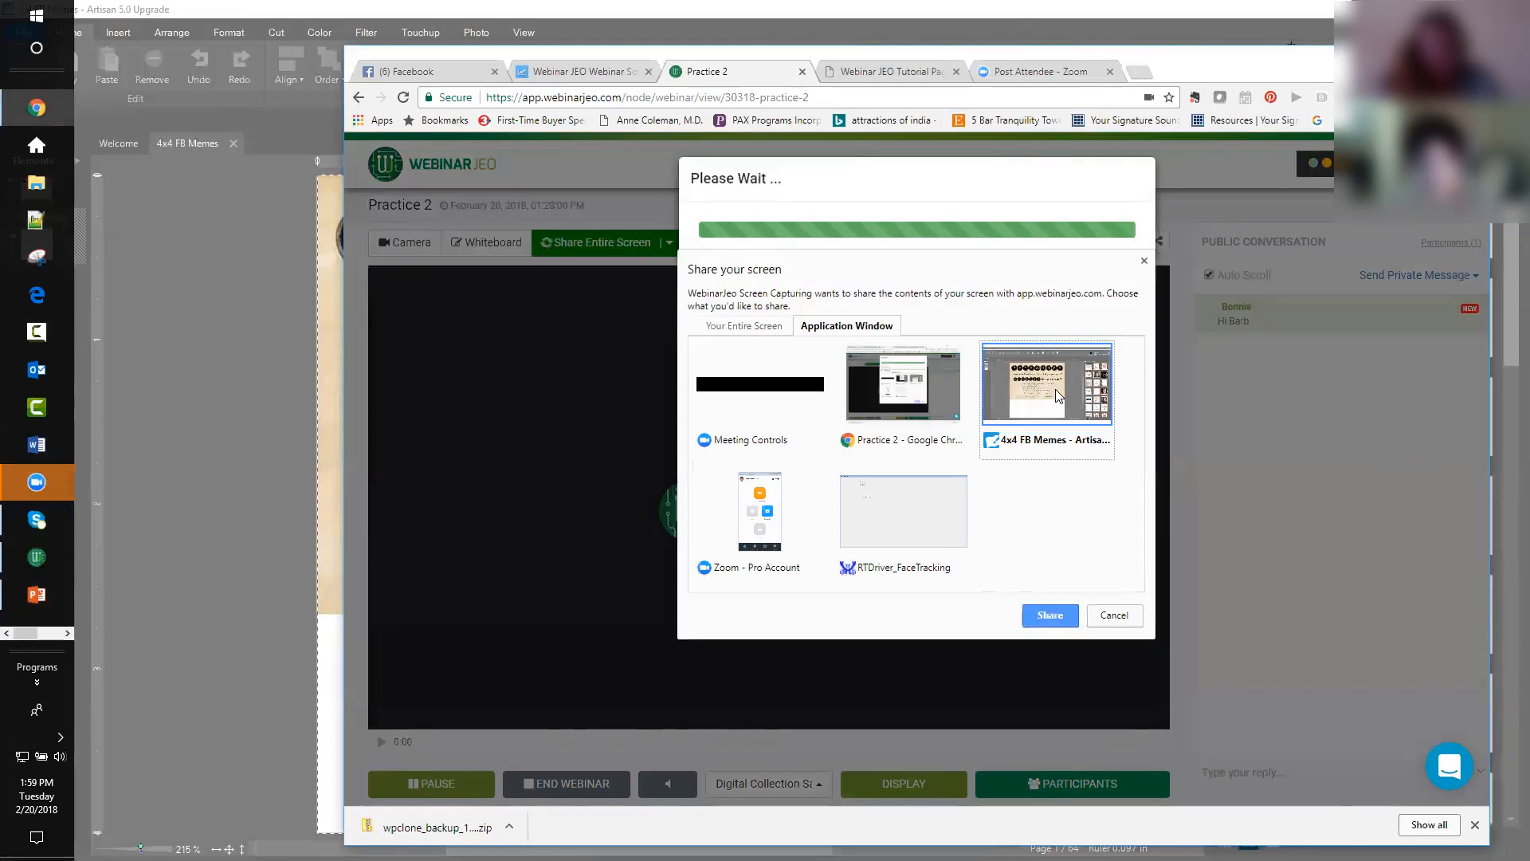
pyautogui.click(1050, 615)
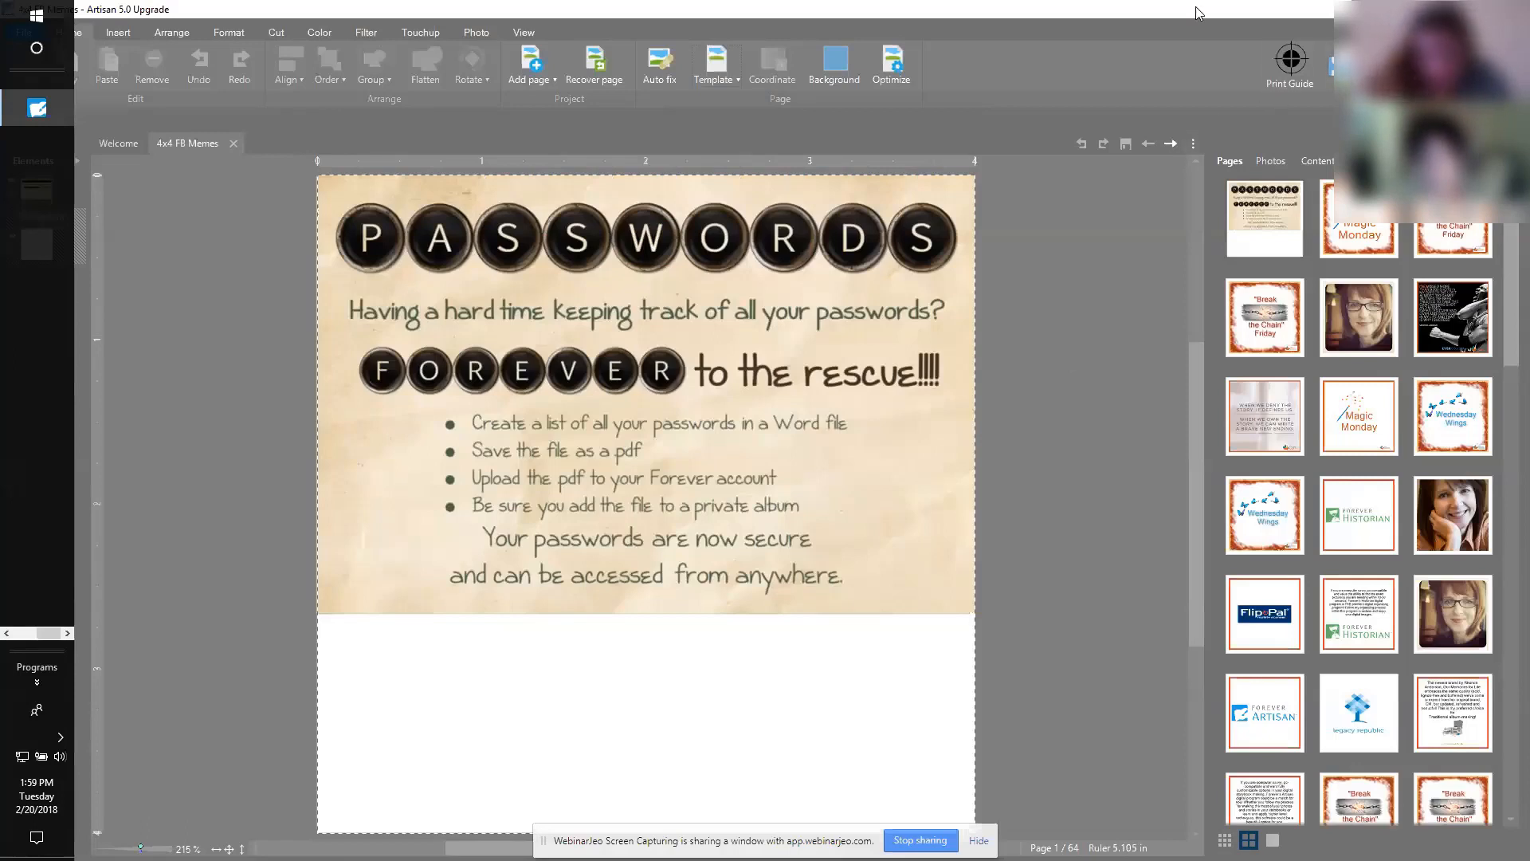
# - Show the Brené Brown quote page in Artisan and restore the window to its smaller size below the webinar's shared preview
pyautogui.click(1263, 423)
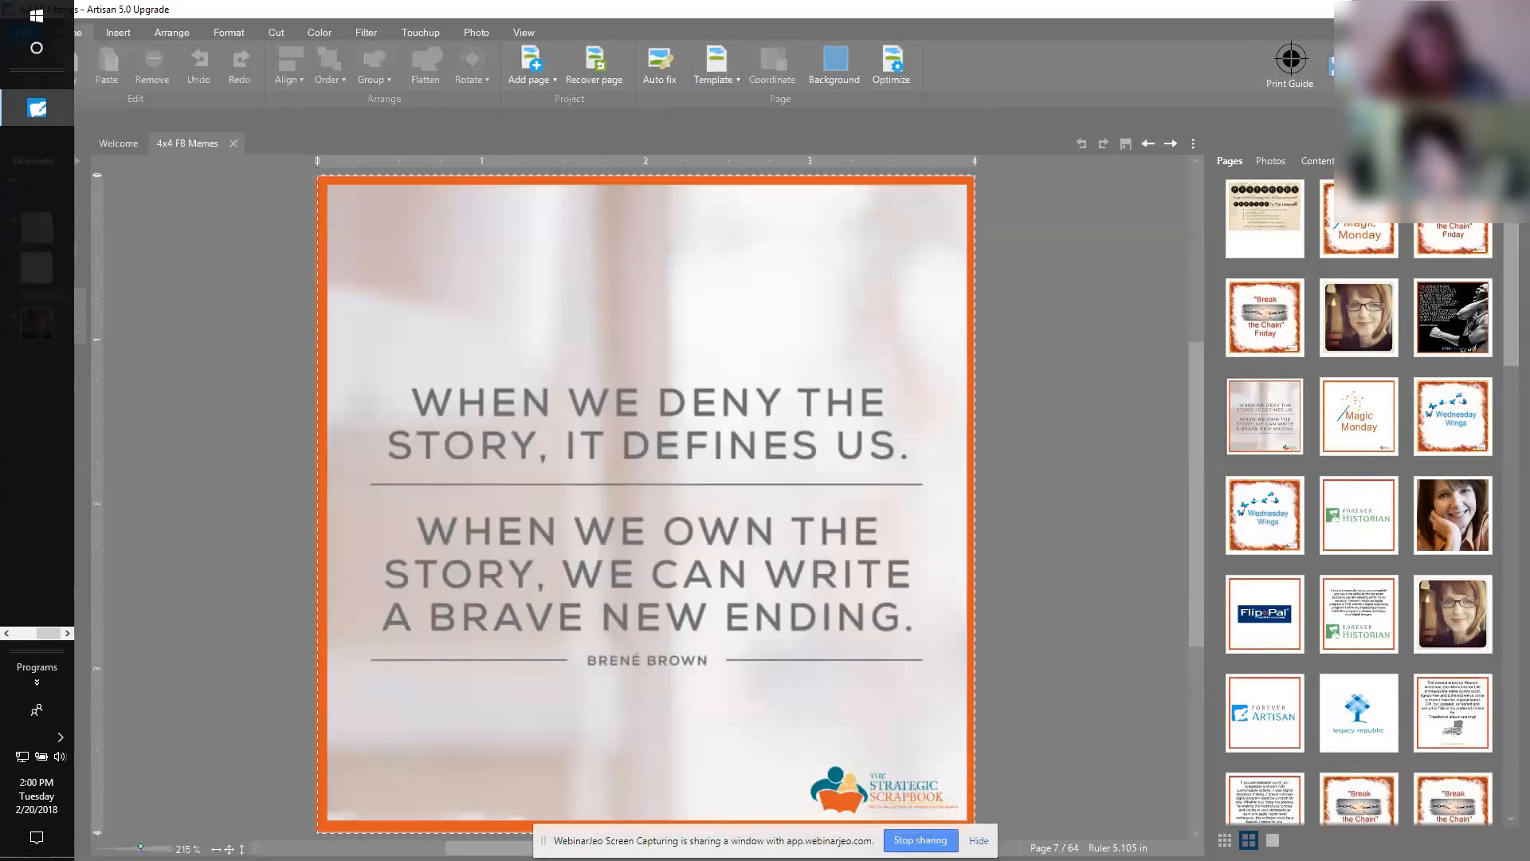
pyautogui.press('super+Down')
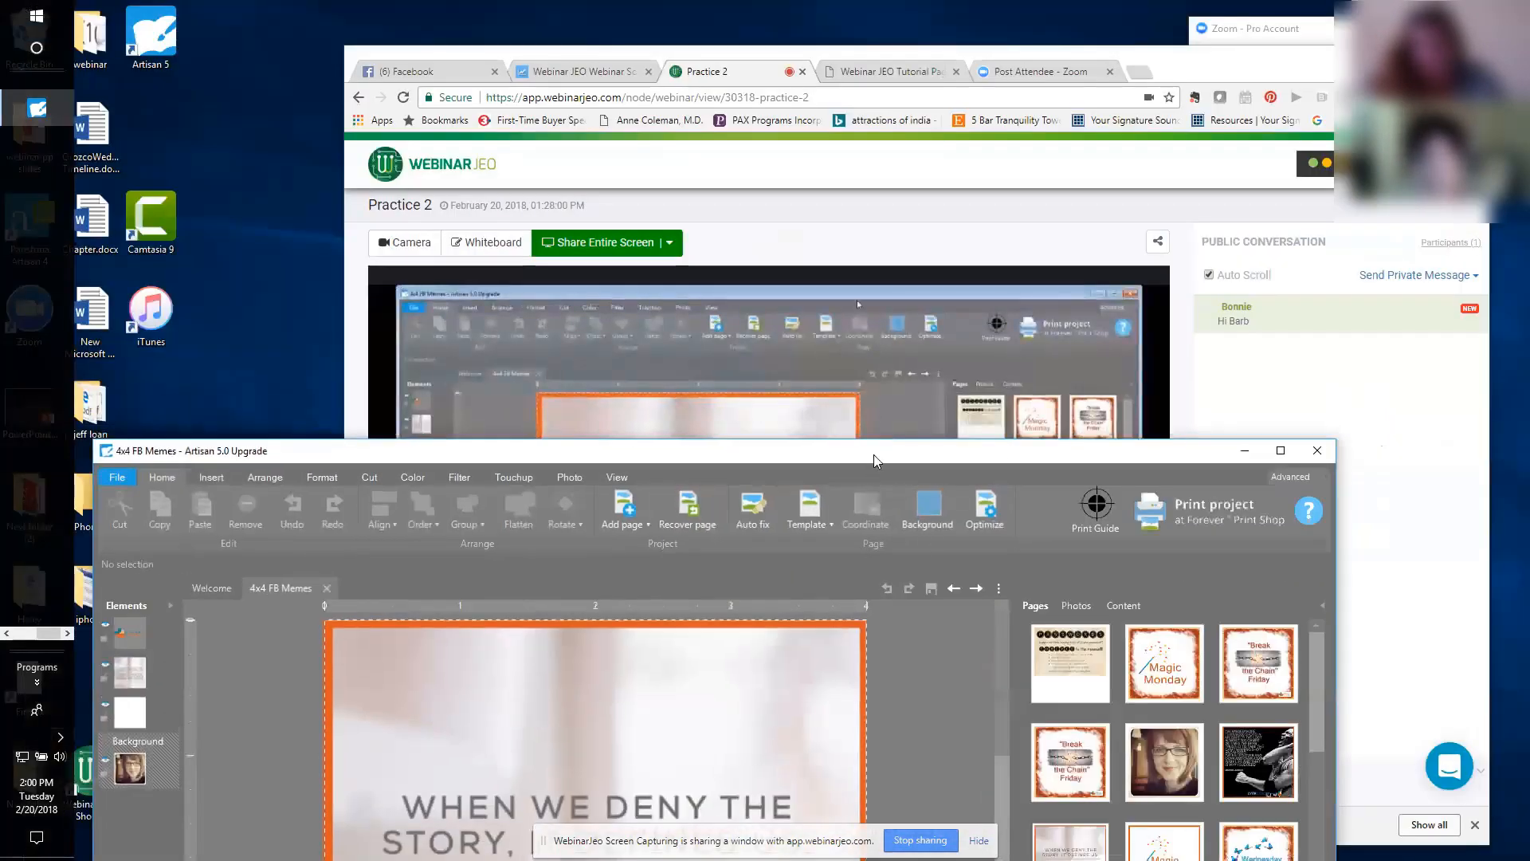